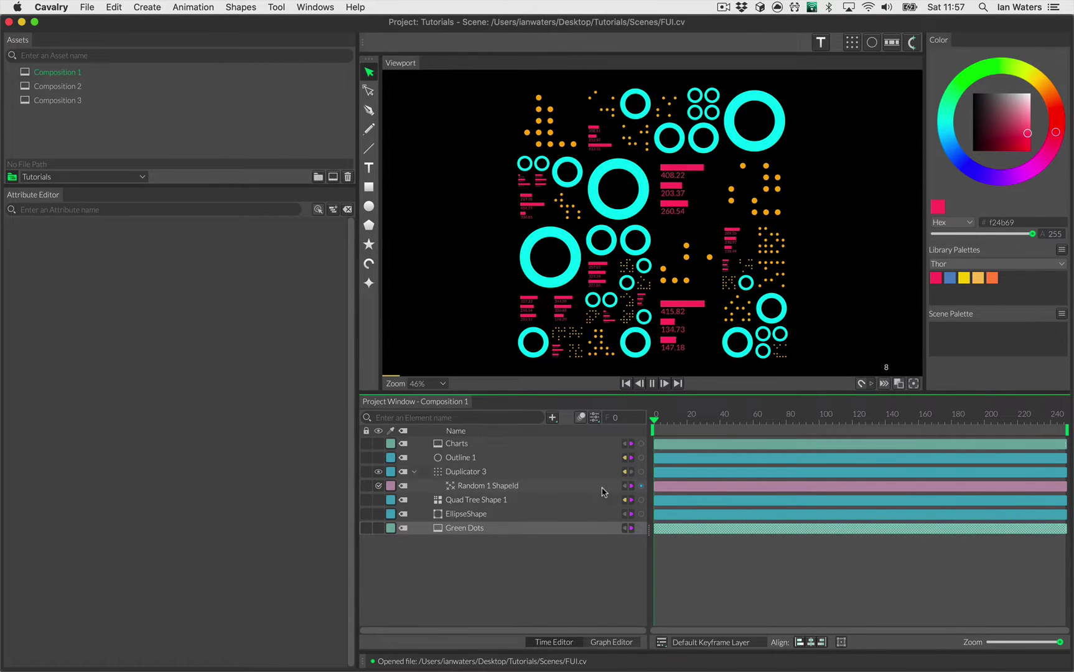
Stop the playback and start a new empty scene, discarding the unsaved changes in the FUI scene.
{"action": "left_click", "coordinate": [653, 383]}
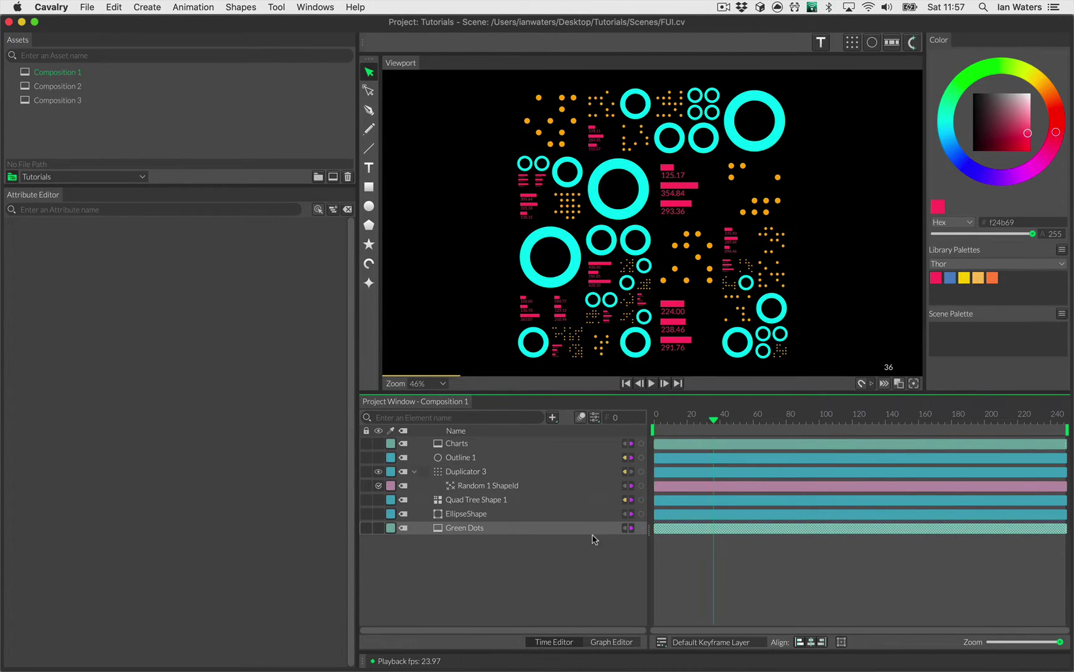
{"action": "left_click", "coordinate": [582, 579]}
{"action": "key", "text": "super+q"}
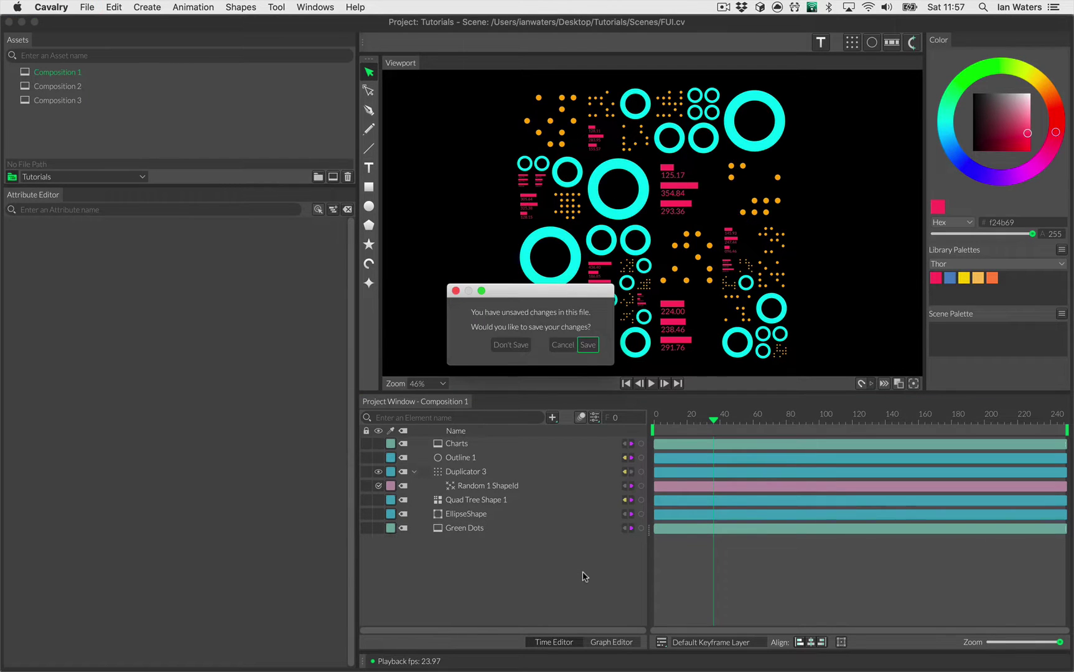
{"action": "left_click", "coordinate": [511, 345]}
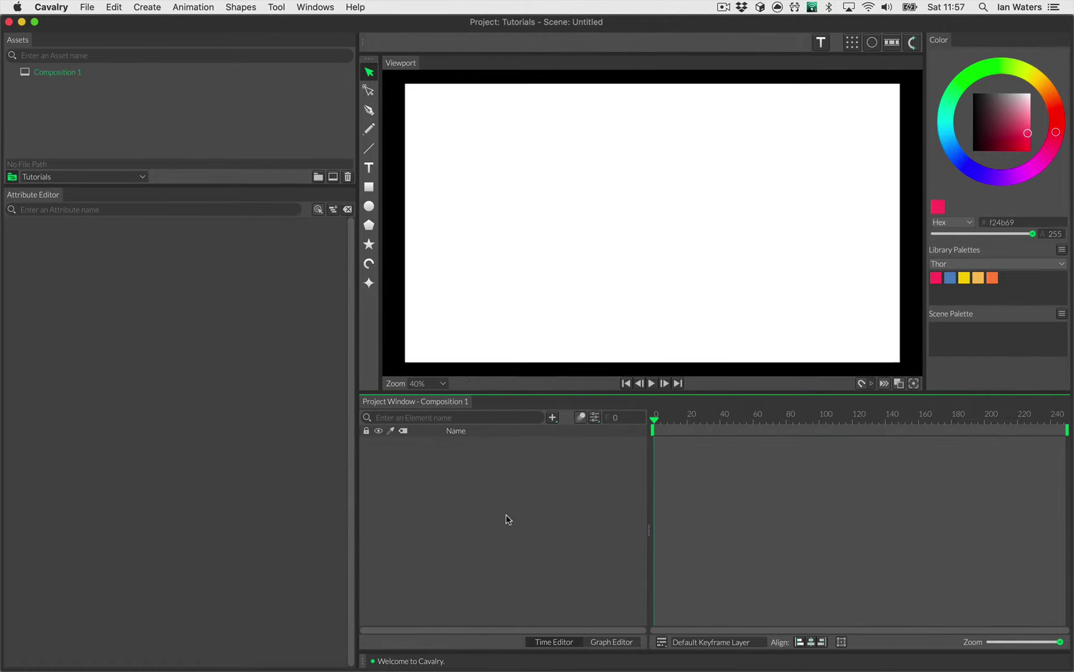
Add a Quad Tree Shape to Composition 1.
{"action": "left_click", "coordinate": [553, 418]}
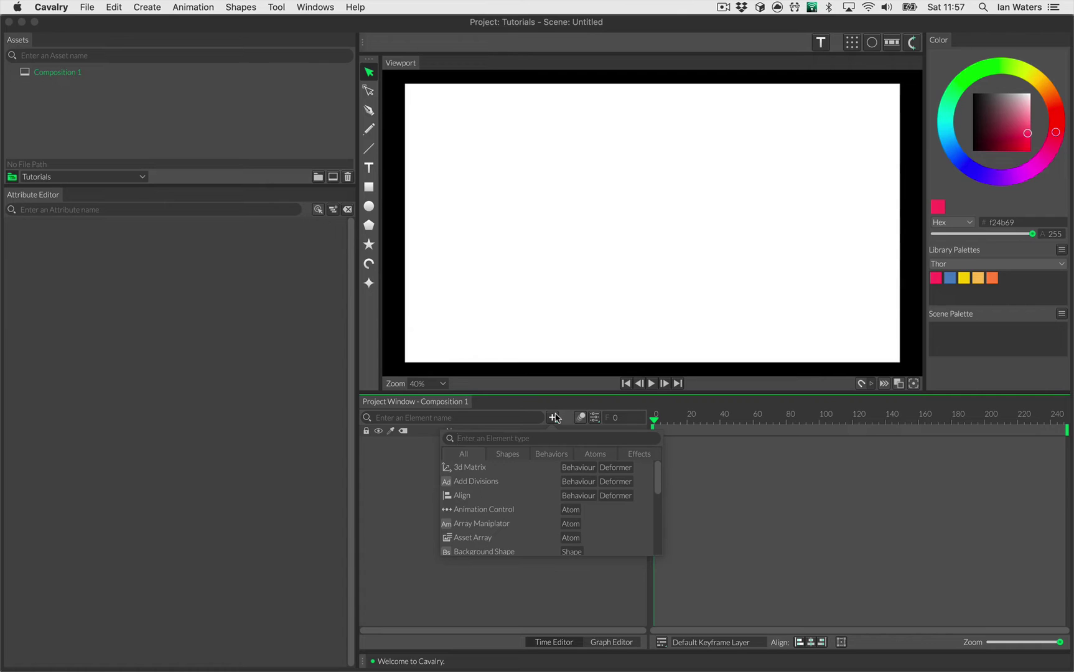
{"action": "type", "text": "quad"}
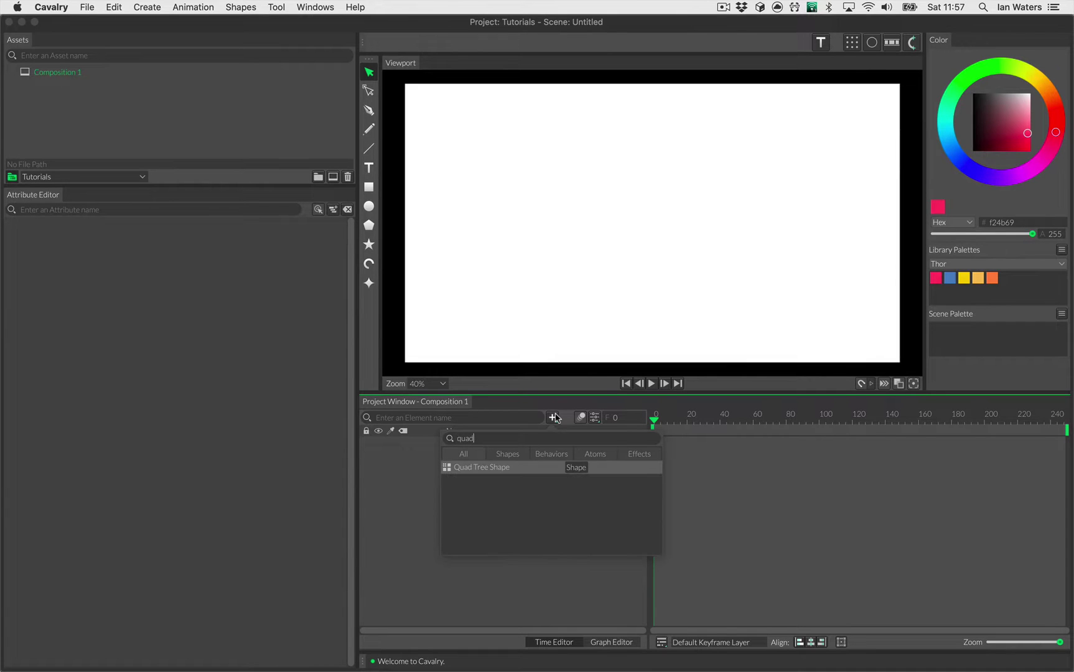
{"action": "left_click", "coordinate": [505, 469]}
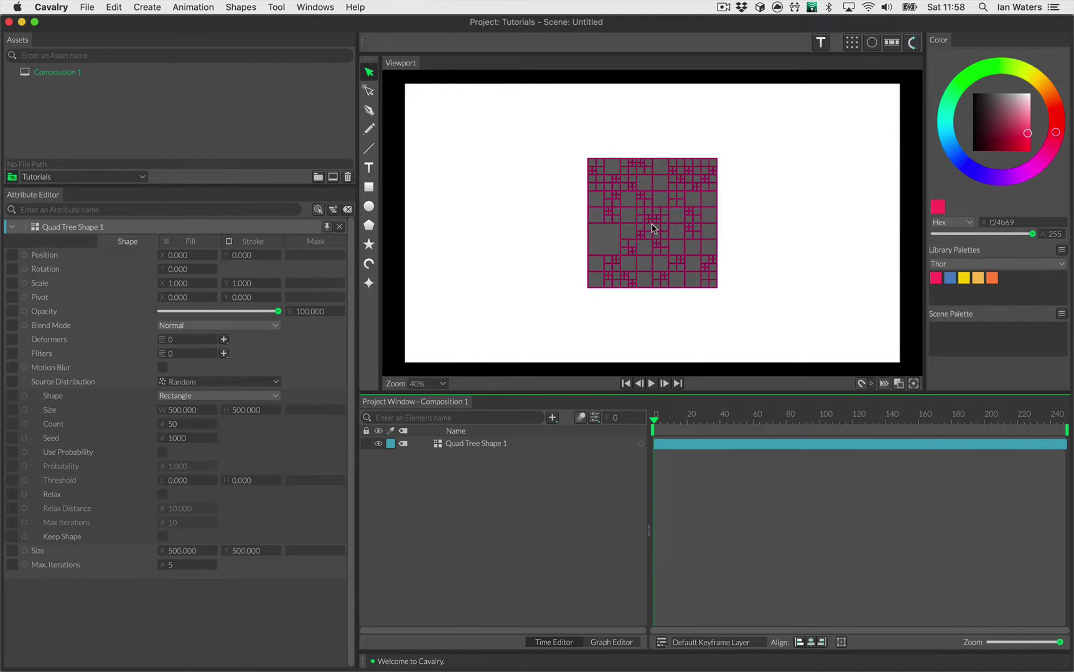
{"action": "scroll", "coordinate": [653, 228], "scroll_direction": "up", "scroll_amount": 10}
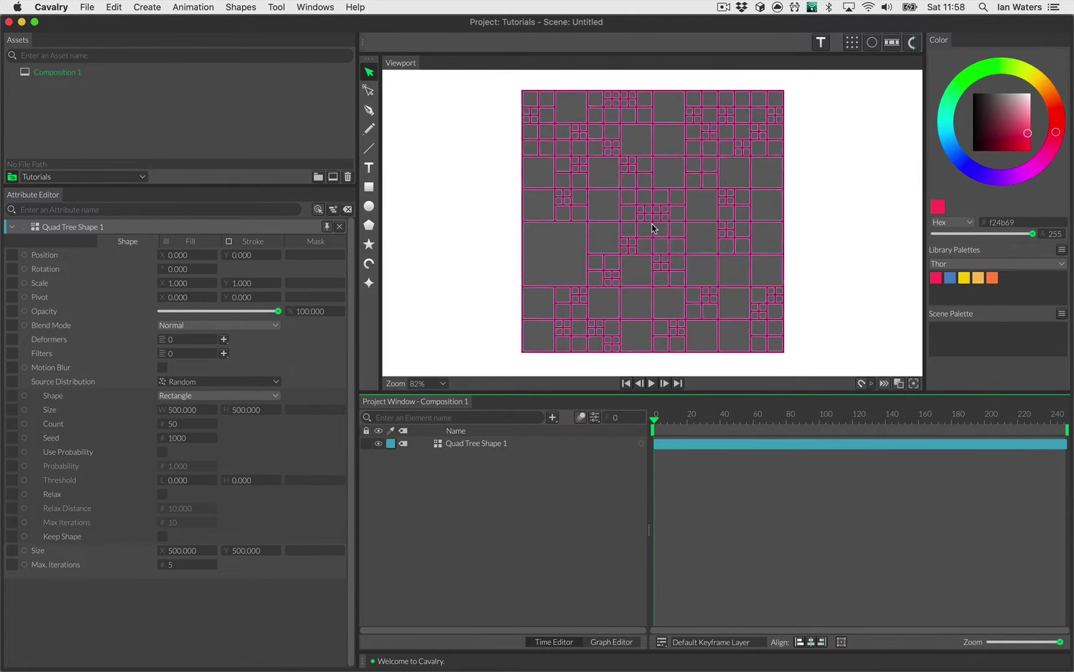
{"action": "scroll", "coordinate": [653, 228], "scroll_direction": "up", "scroll_amount": 1}
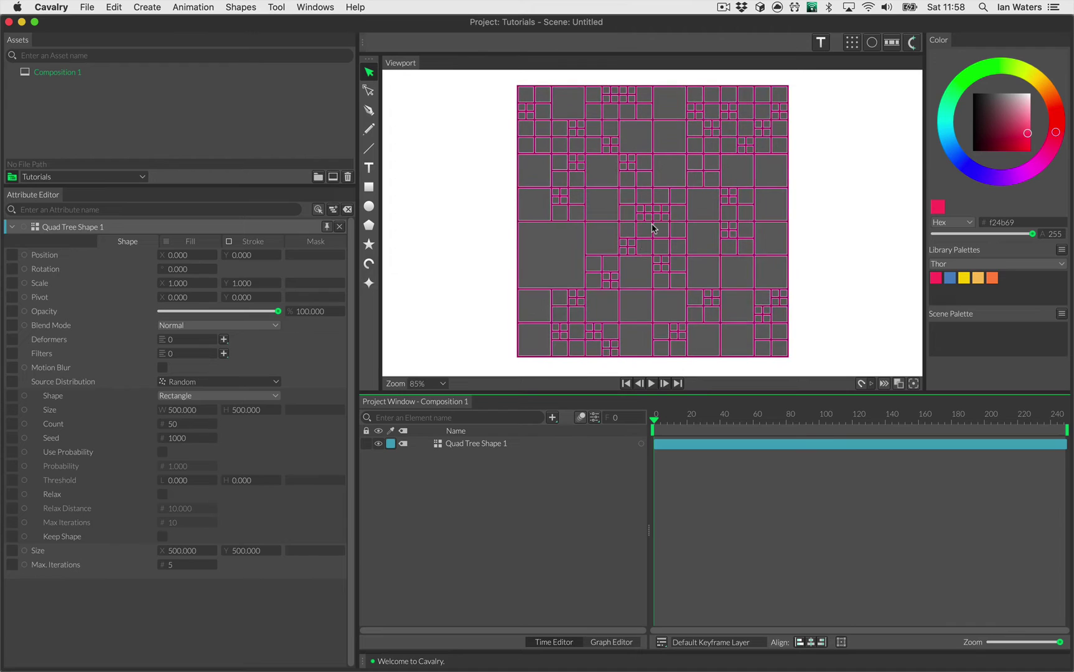
Set the quad tree's Max. Iterations to 1 and look through the available Source Distribution types.
{"action": "left_click", "coordinate": [180, 565]}
{"action": "type", "text": "1"}
{"action": "key", "text": "Return"}
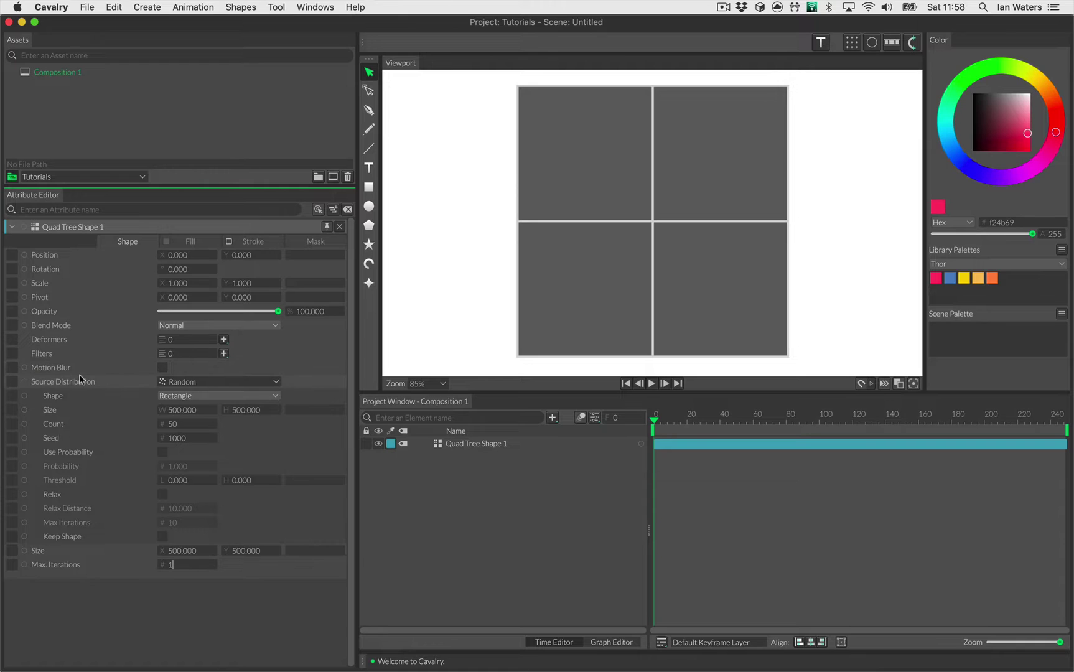
{"action": "left_click", "coordinate": [175, 381]}
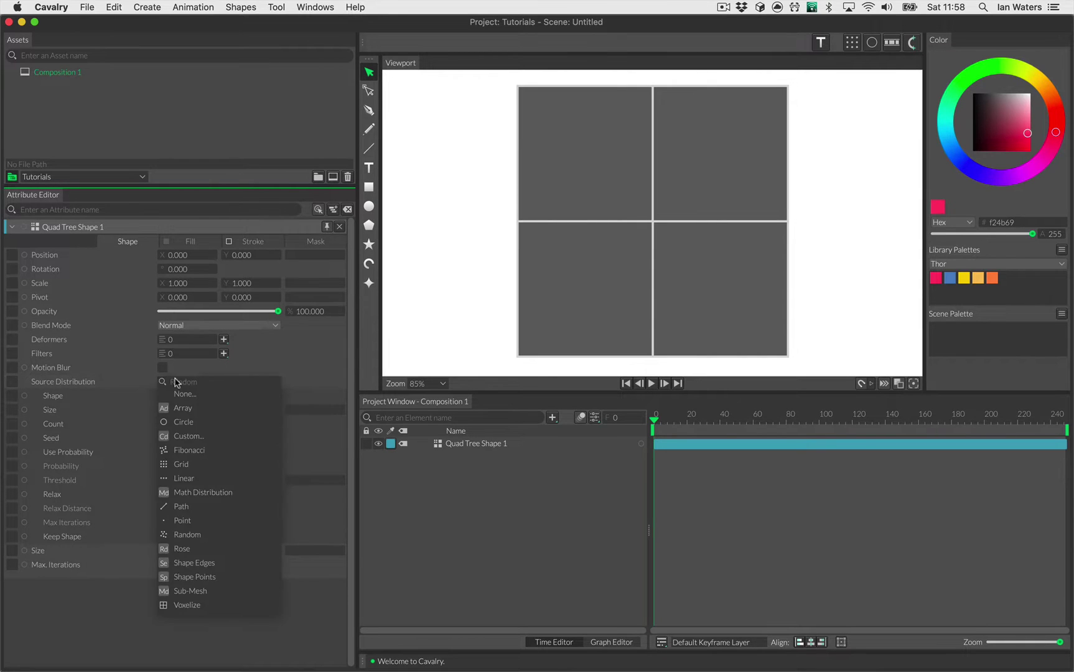
{"action": "left_click", "coordinate": [127, 385]}
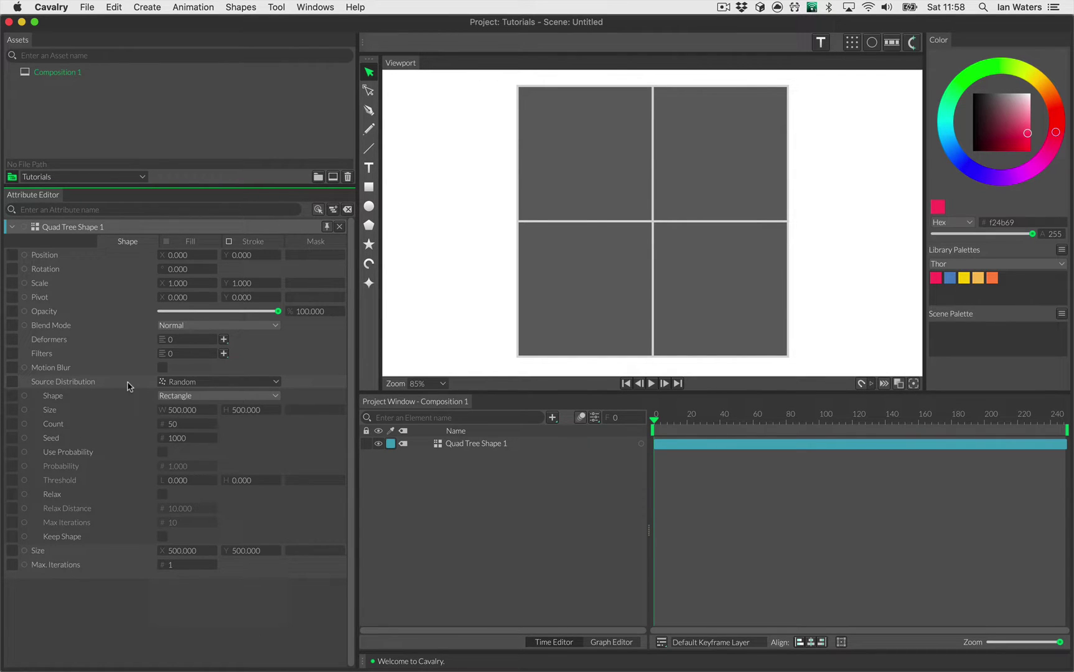
Step the quad tree's Max. Iterations through 2, 3 and 5, and settle on 4.
{"action": "left_click", "coordinate": [185, 564]}
{"action": "key", "text": "Return"}
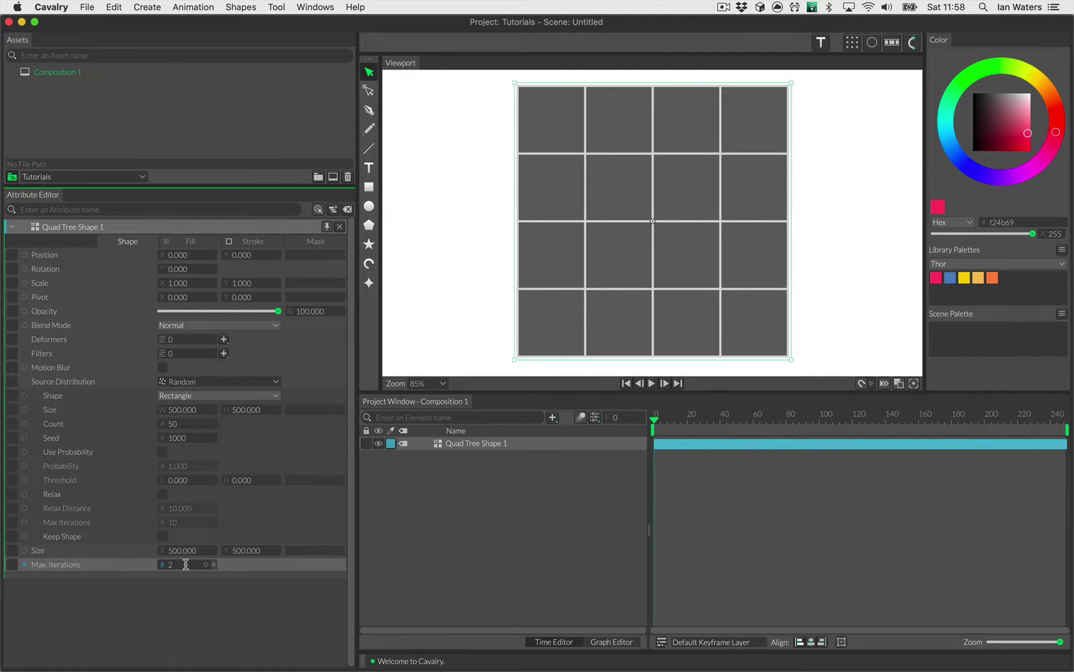
{"action": "type", "text": "3"}
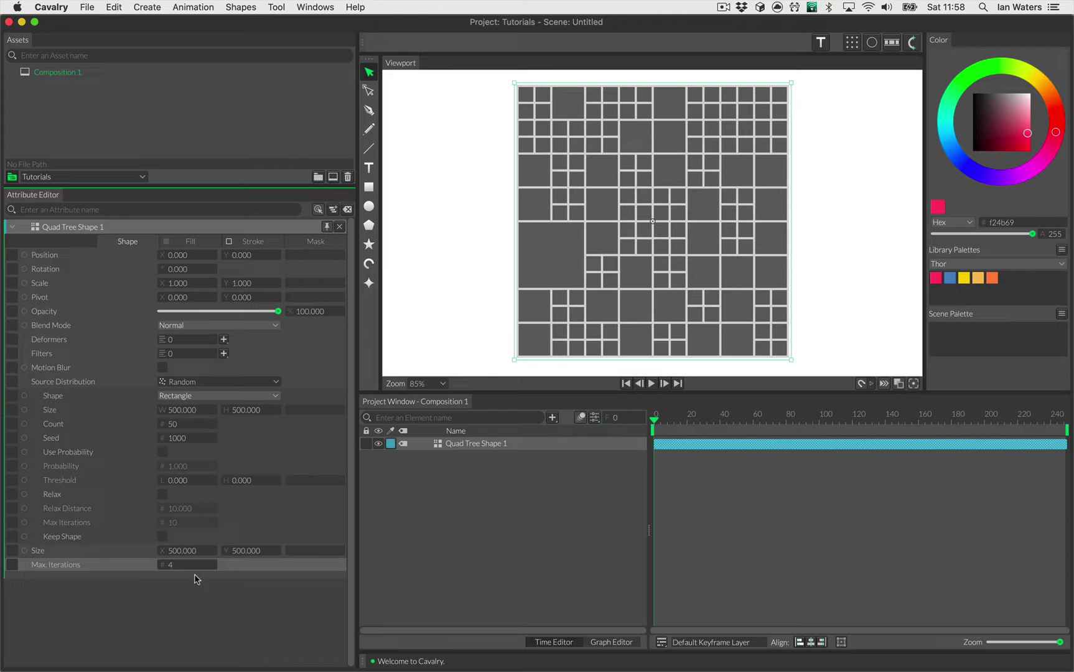
{"action": "type", "text": "5"}
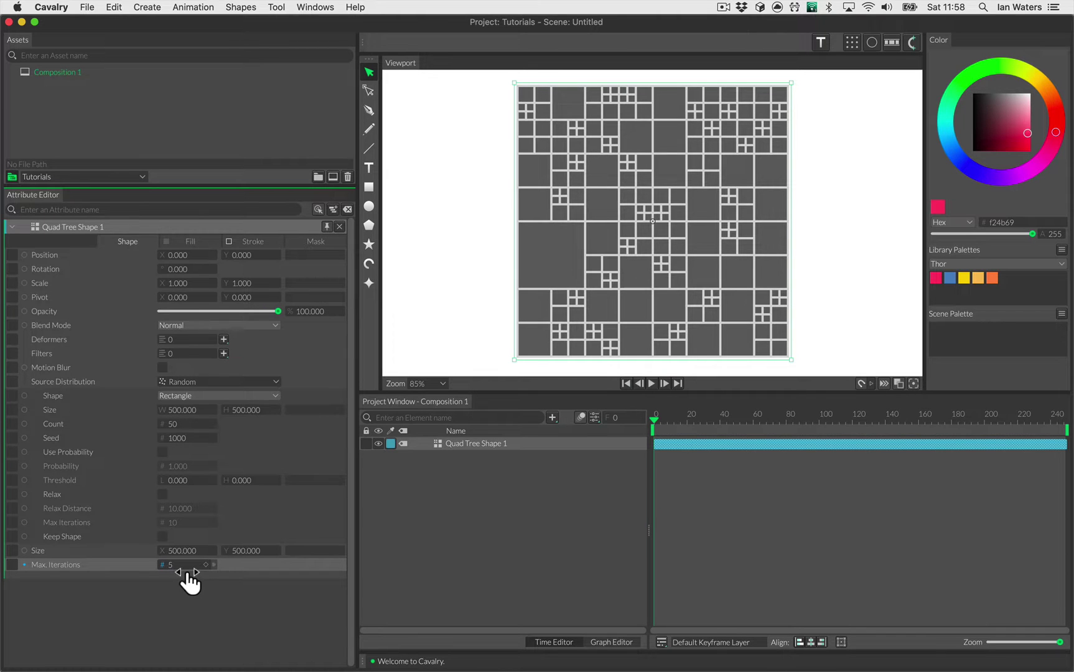
{"action": "key", "text": "BackSpace"}
{"action": "type", "text": "4"}
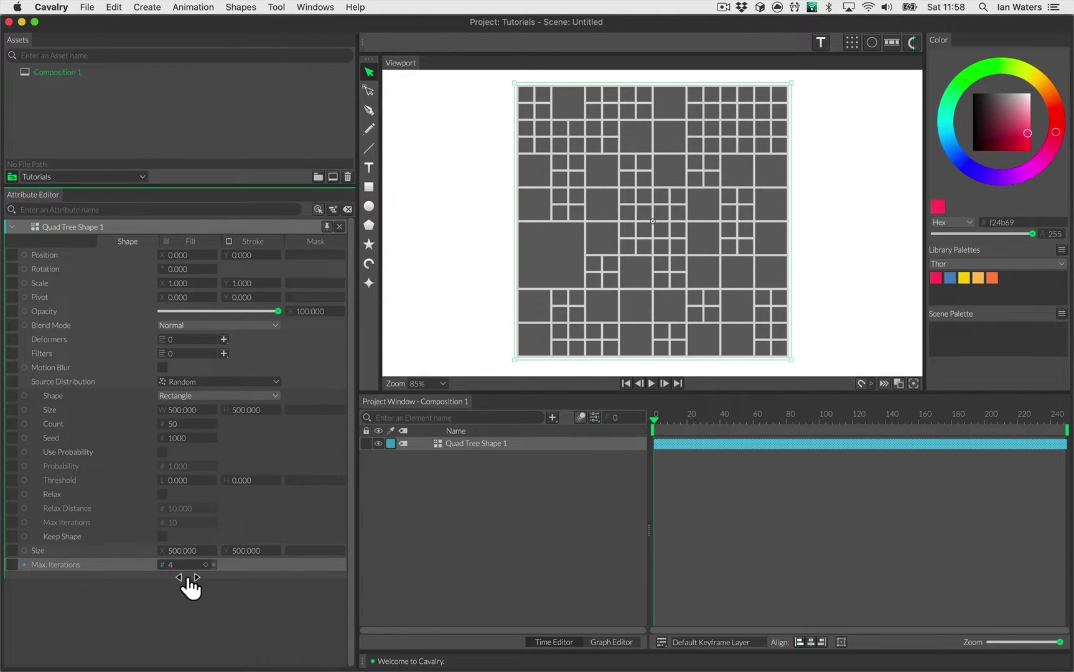
Switch to Safari to examine the Wikipedia Quadtree article and its point quadtree diagram, and return to Cavalry.
{"action": "key", "text": "super+Tab"}
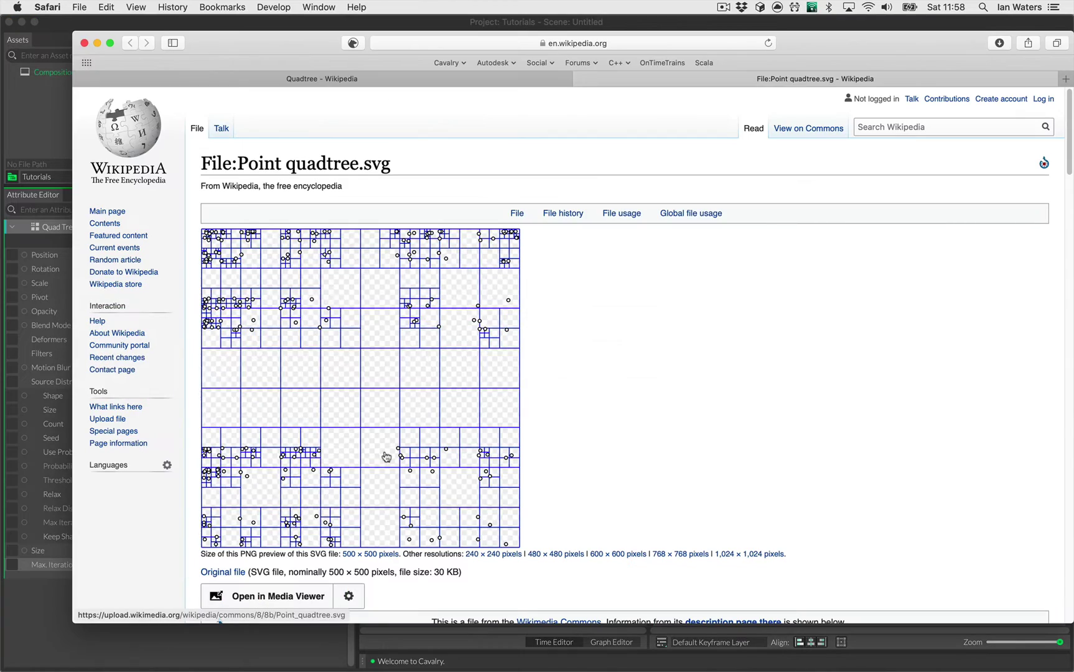
{"action": "left_click", "coordinate": [406, 81]}
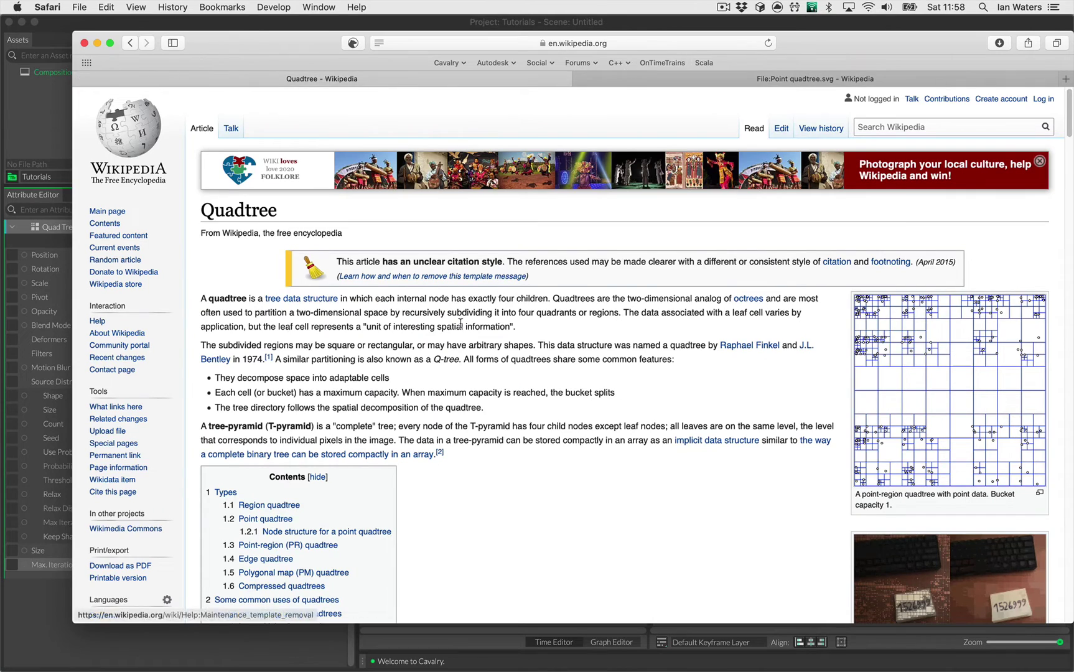
{"action": "key", "text": "ctrl+Tab"}
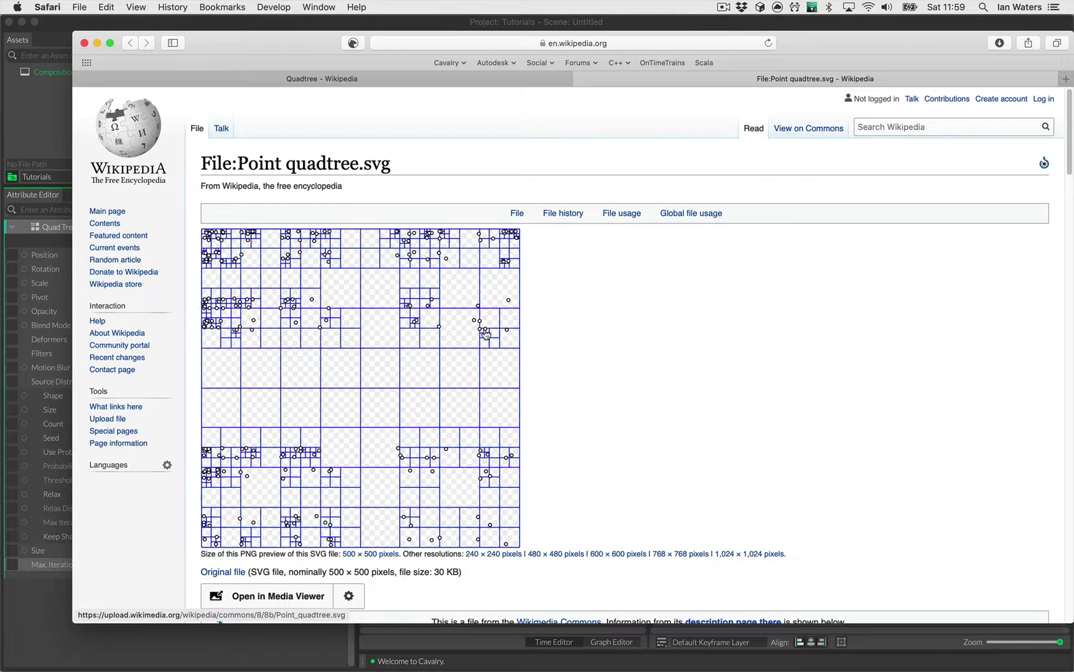
{"action": "left_click", "coordinate": [417, 83]}
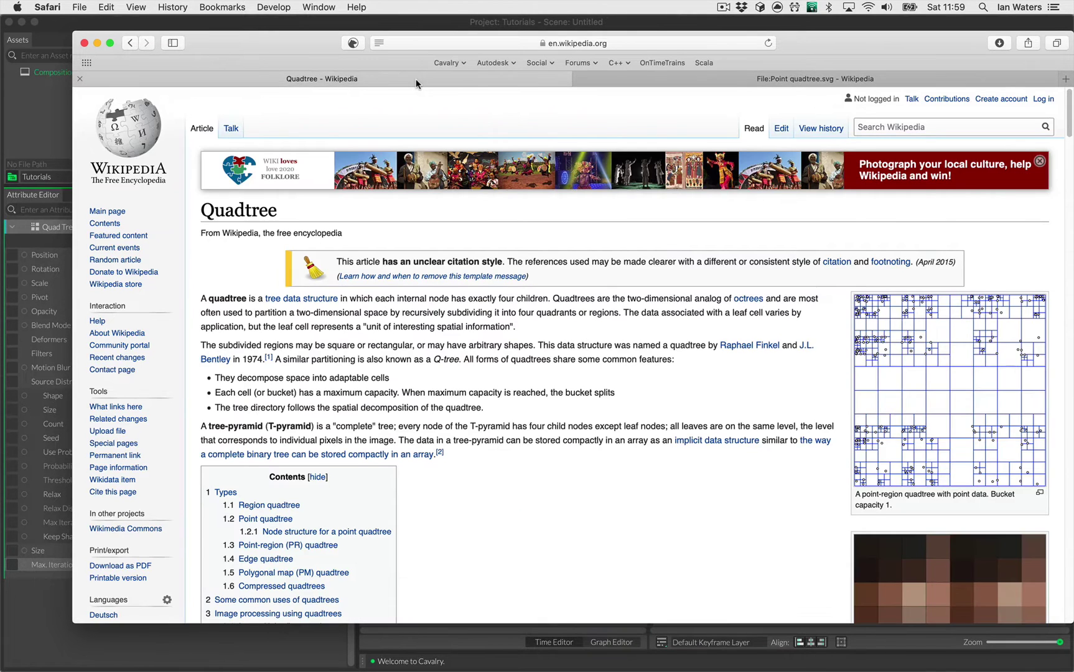
{"action": "key", "text": "super+Tab"}
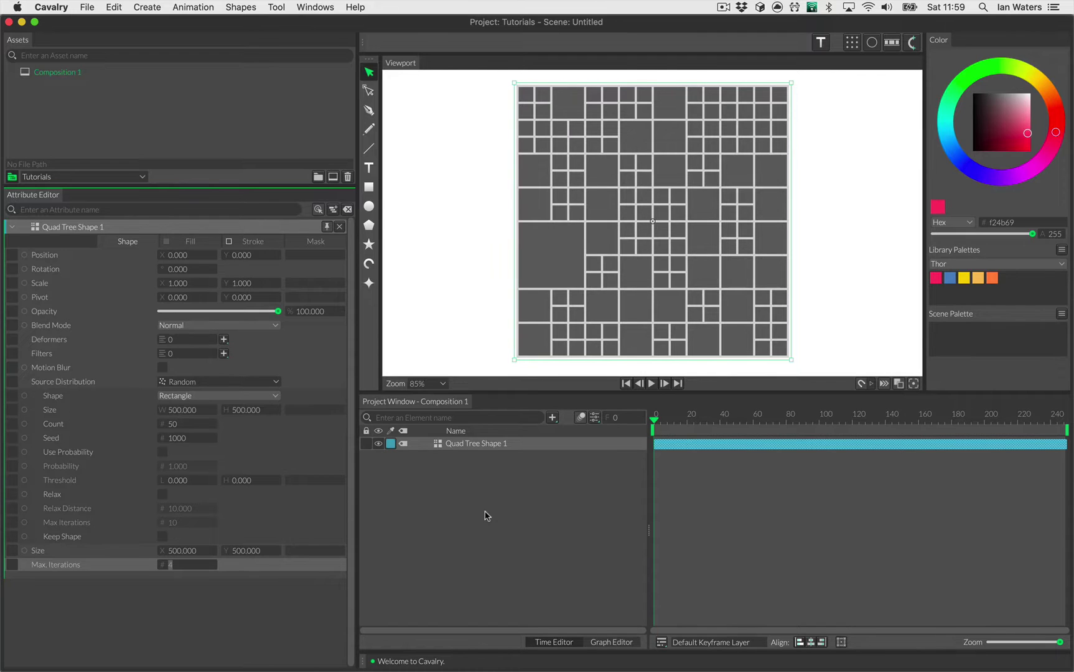
Try the Circle type as the quad tree's Source Distribution.
{"action": "left_click", "coordinate": [560, 509]}
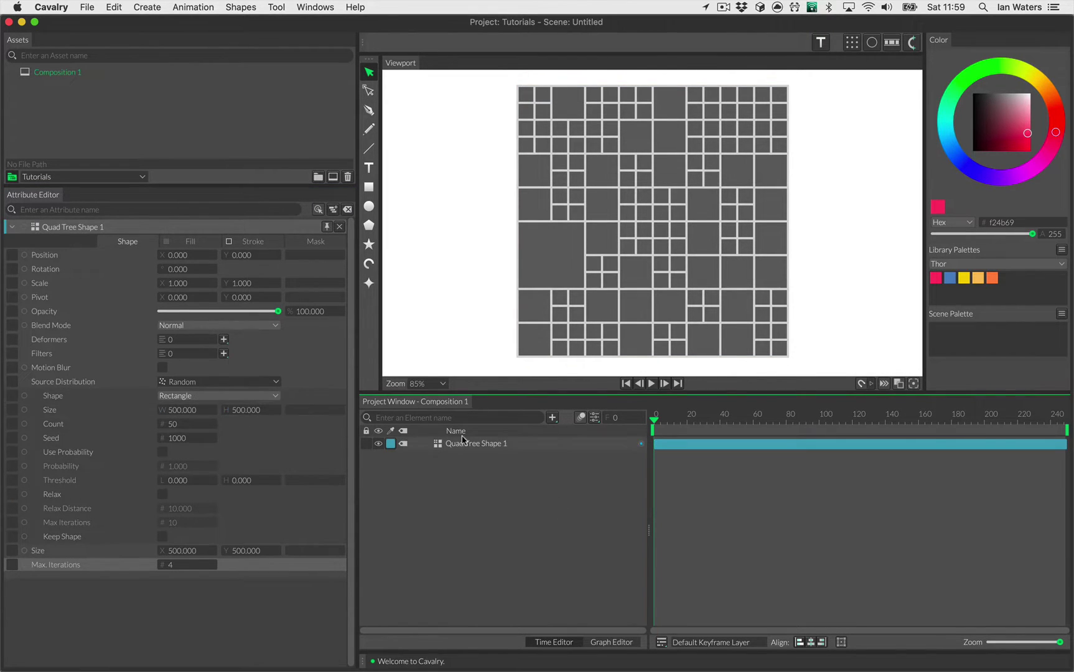
{"action": "key", "text": "f"}
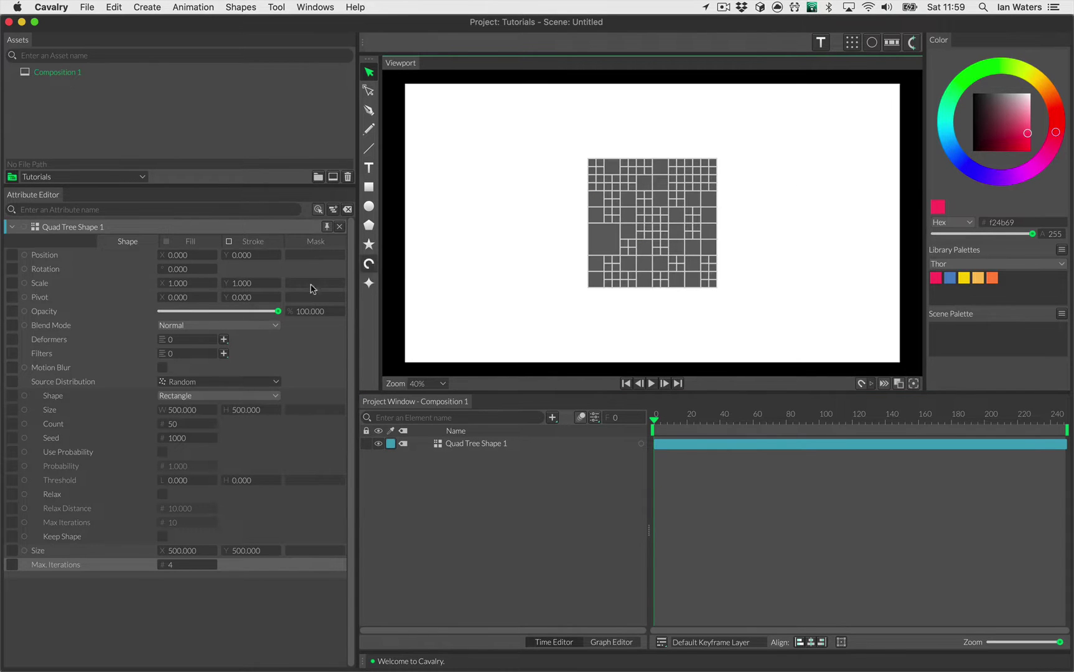
{"action": "left_click", "coordinate": [175, 399]}
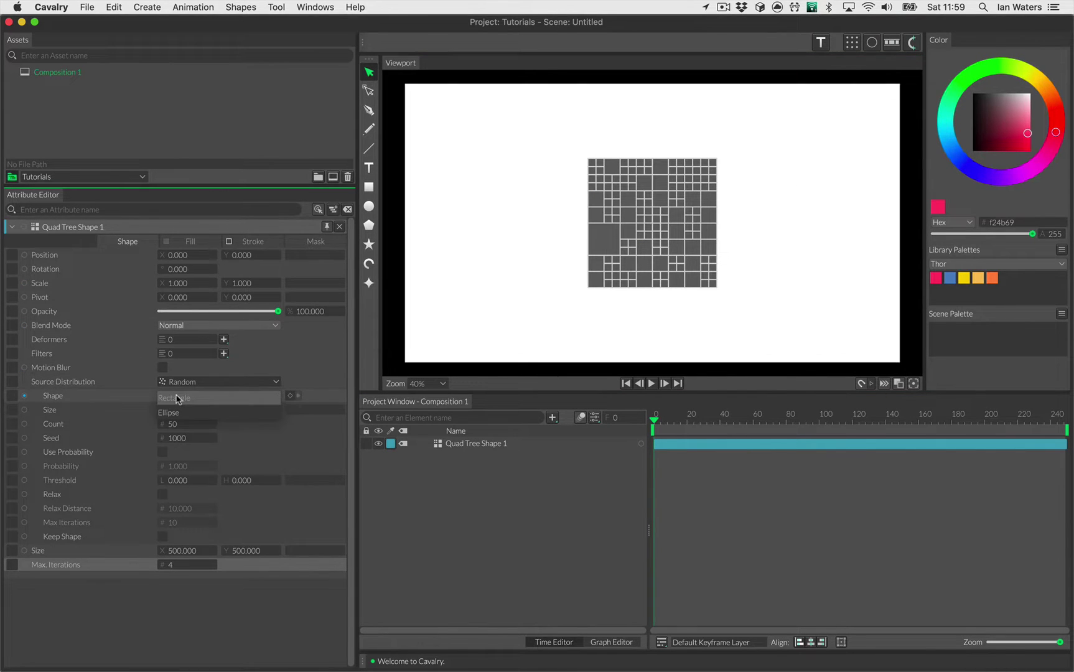
{"action": "left_click", "coordinate": [177, 399]}
{"action": "left_click", "coordinate": [179, 382]}
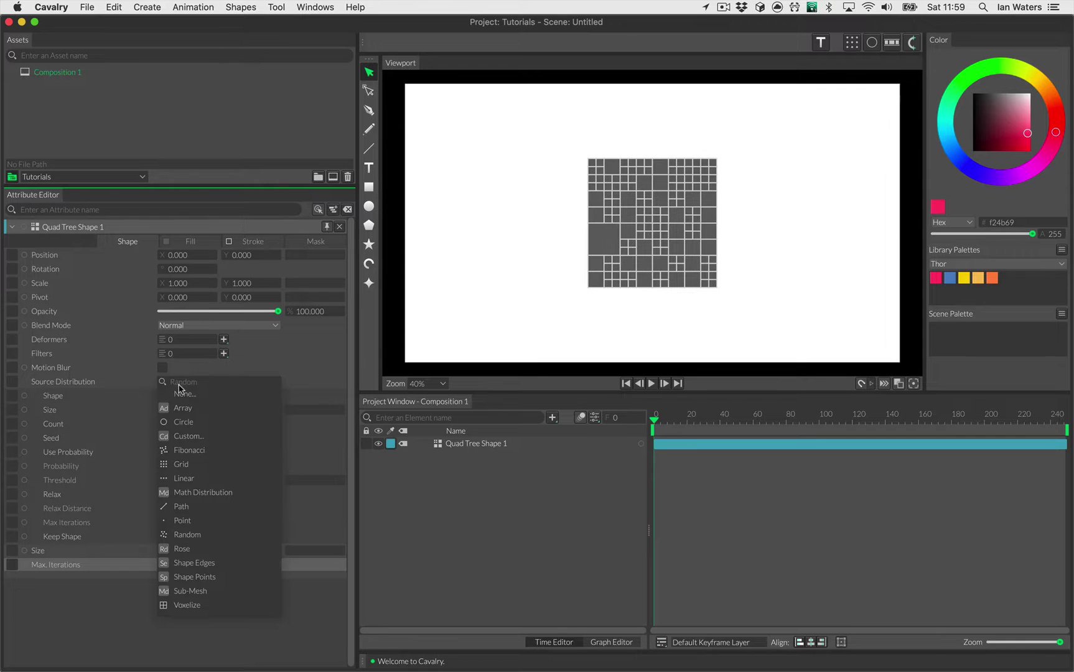
{"action": "left_click", "coordinate": [184, 422]}
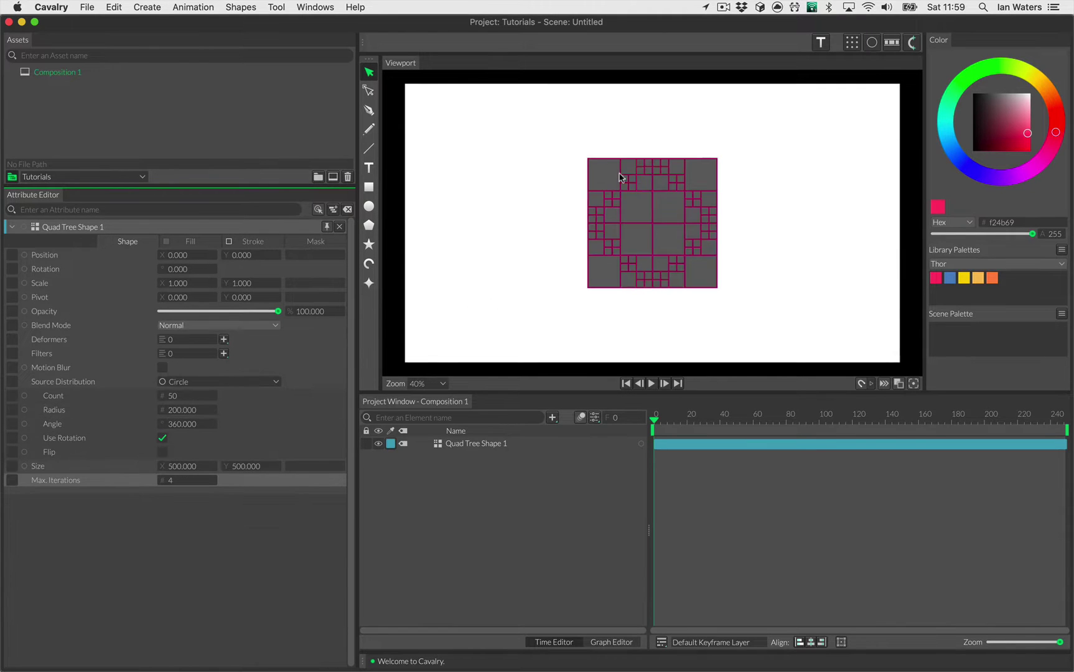
Try the Rose distribution with a count of 43 and a radius of 280, and restore the Random distribution.
{"action": "left_click", "coordinate": [214, 382]}
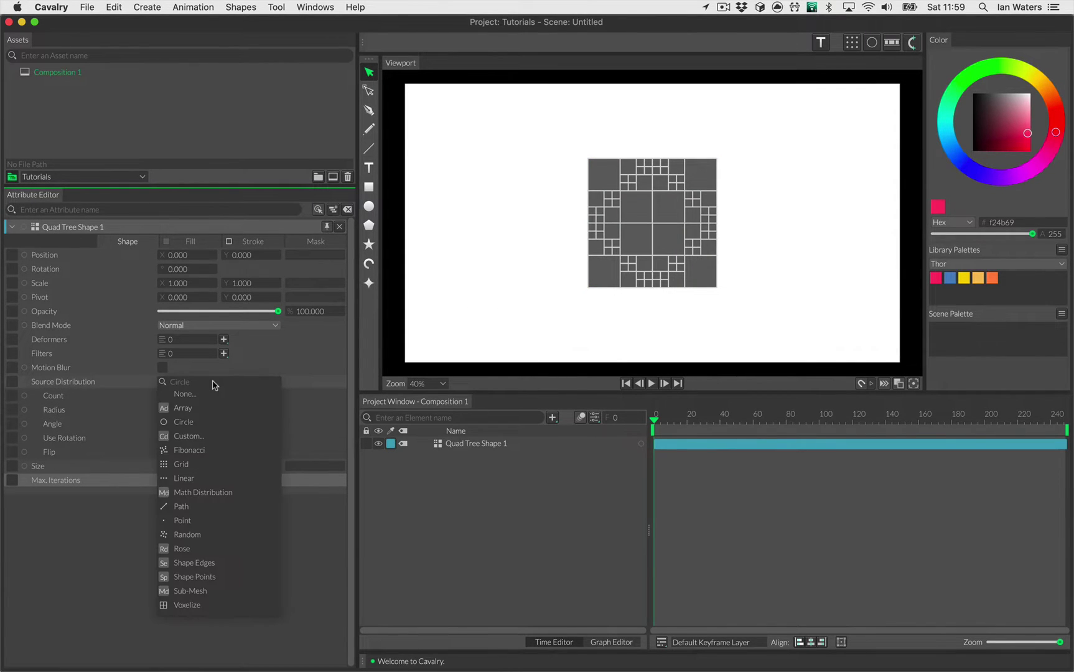
{"action": "left_click", "coordinate": [200, 550]}
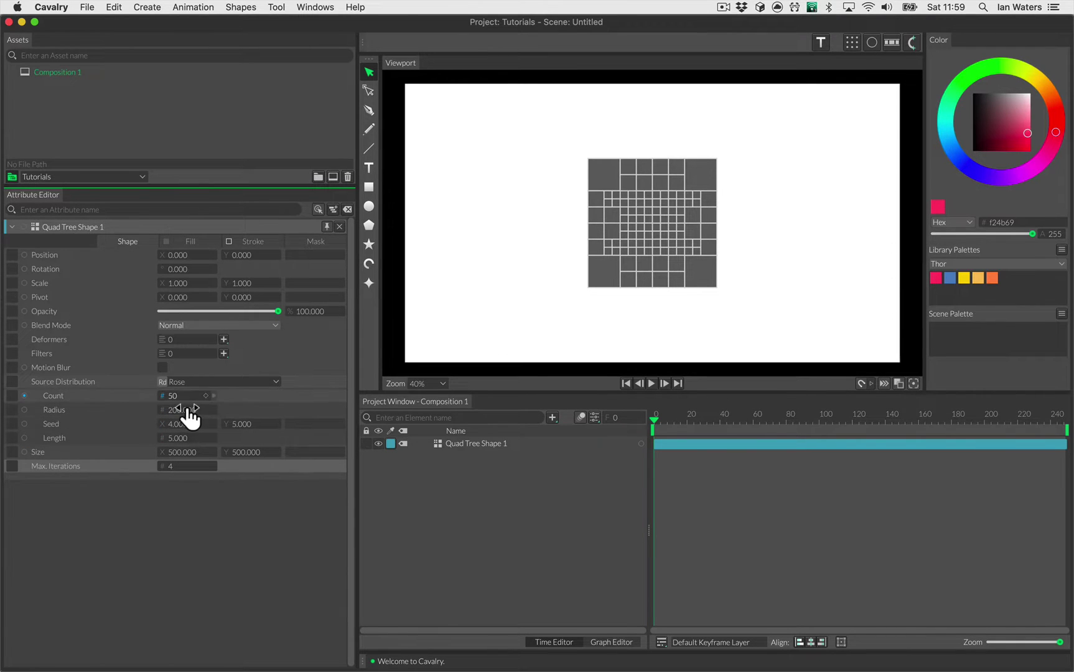
{"action": "mouse_move", "coordinate": [190, 429]}
{"action": "left_mouse_down"}
{"action": "mouse_move", "coordinate": [251, 427]}
{"action": "mouse_move", "coordinate": [167, 406]}
{"action": "mouse_move", "coordinate": [187, 408]}
{"action": "left_mouse_up"}
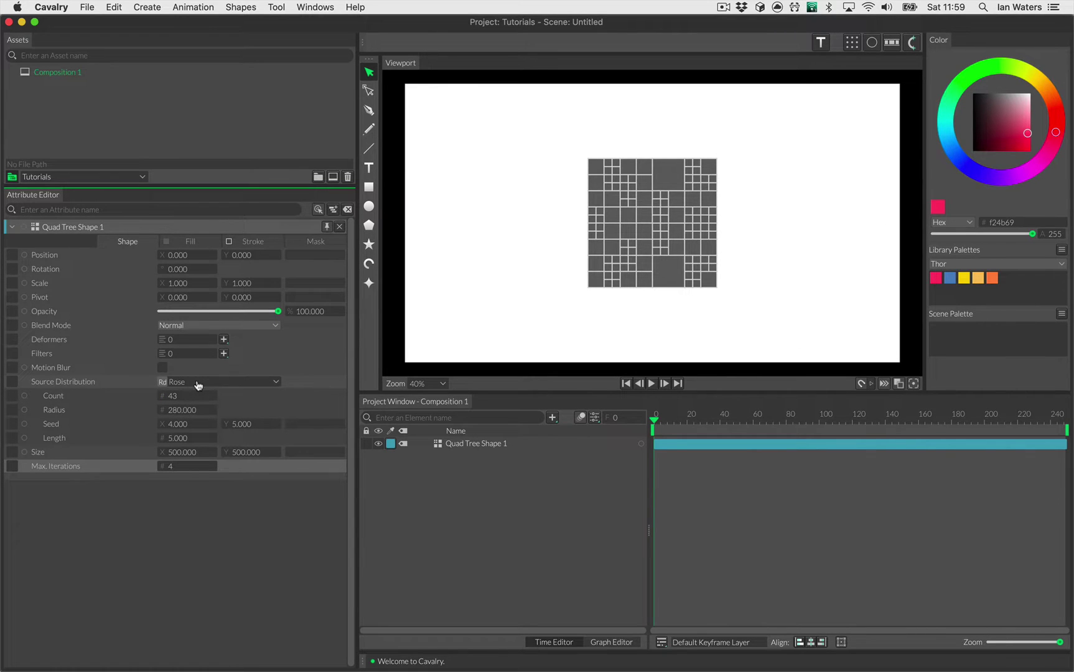
{"action": "left_click", "coordinate": [198, 383]}
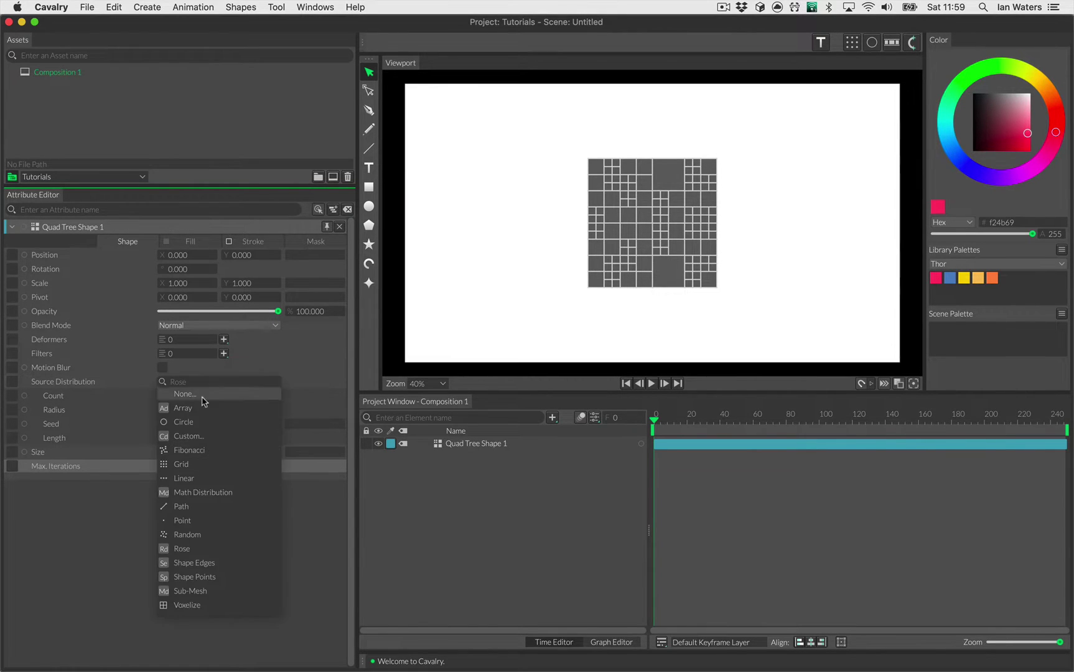
{"action": "left_click", "coordinate": [226, 534]}
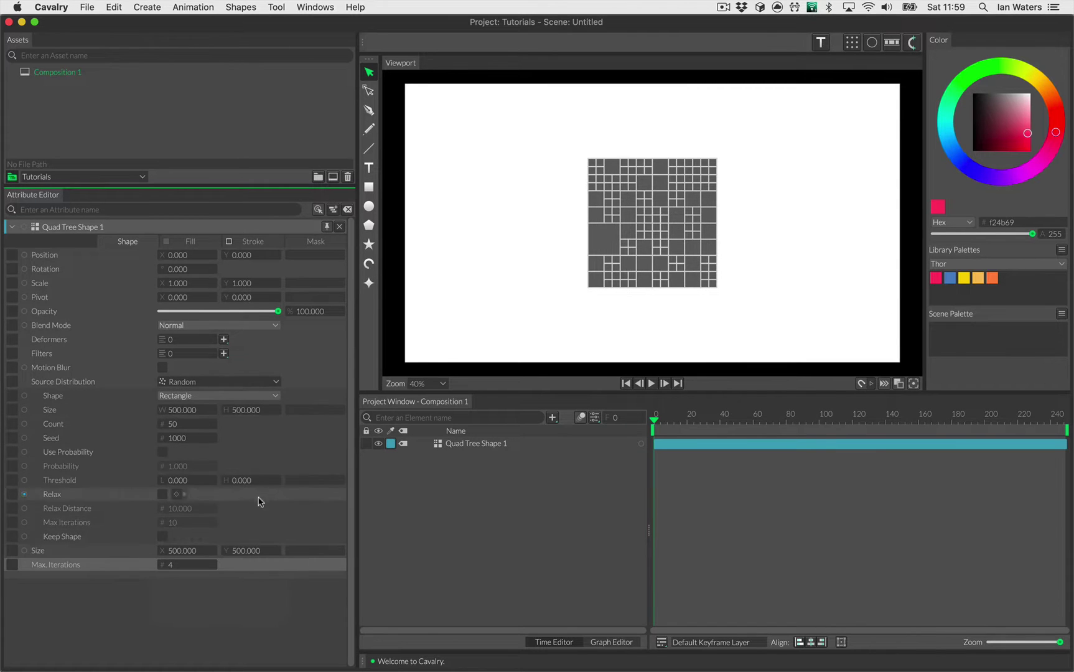
Set the Random distribution's Size to 322 by 322, try 558 by 558, and undo that last change.
{"action": "left_click", "coordinate": [116, 414]}
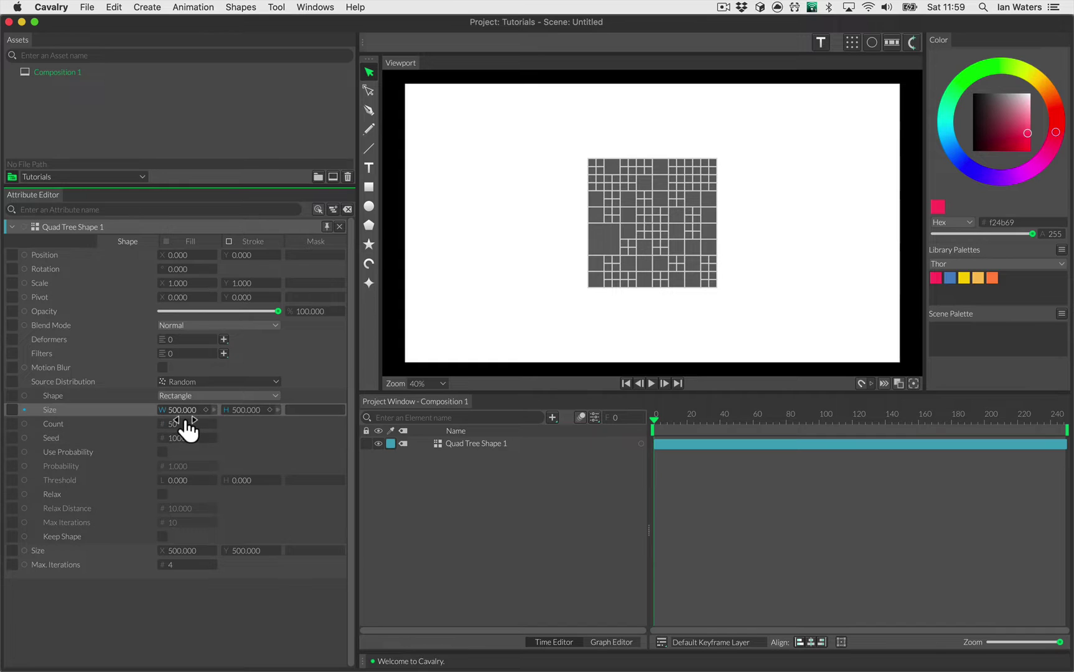
{"action": "left_click_drag", "start_coordinate": [184, 423], "coordinate": [62, 420]}
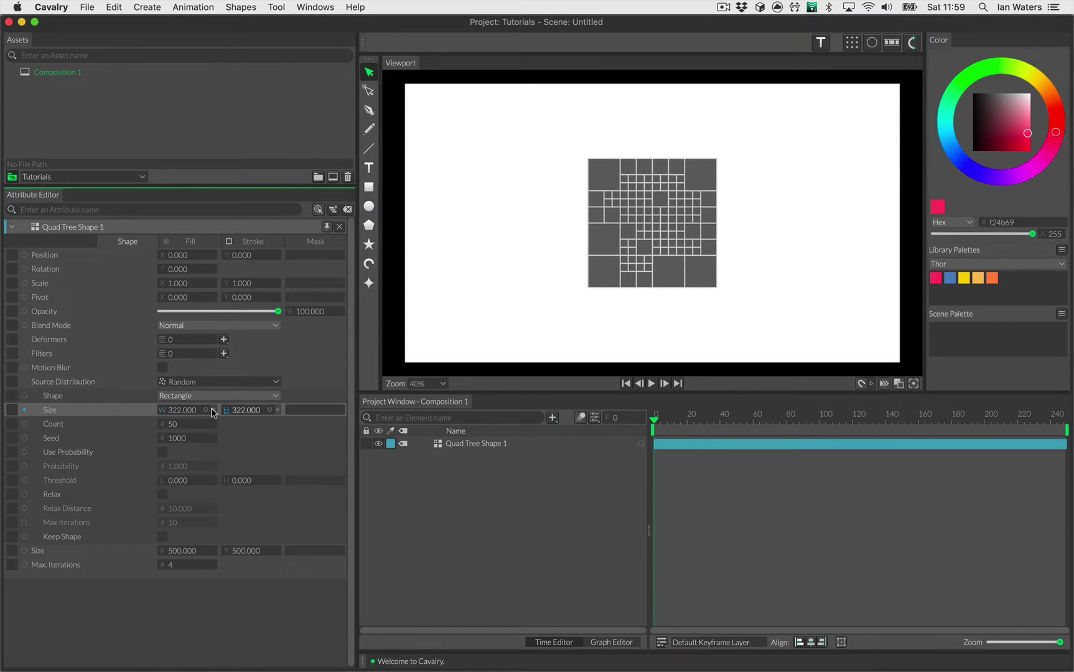
{"action": "left_click_drag", "start_coordinate": [185, 430], "coordinate": [341, 430]}
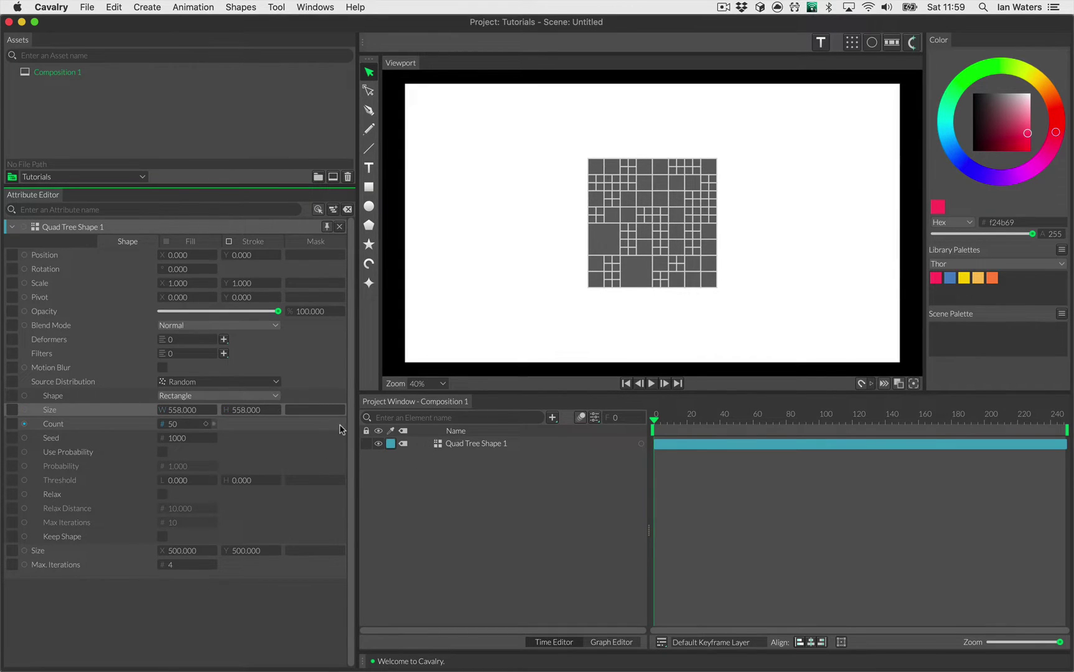
{"action": "key", "text": "super+z"}
Enlarge the quad tree's overall Size to 640 by 640, and connect the distribution's Size to drive it.
{"action": "left_click_drag", "start_coordinate": [254, 560], "coordinate": [927, 541]}
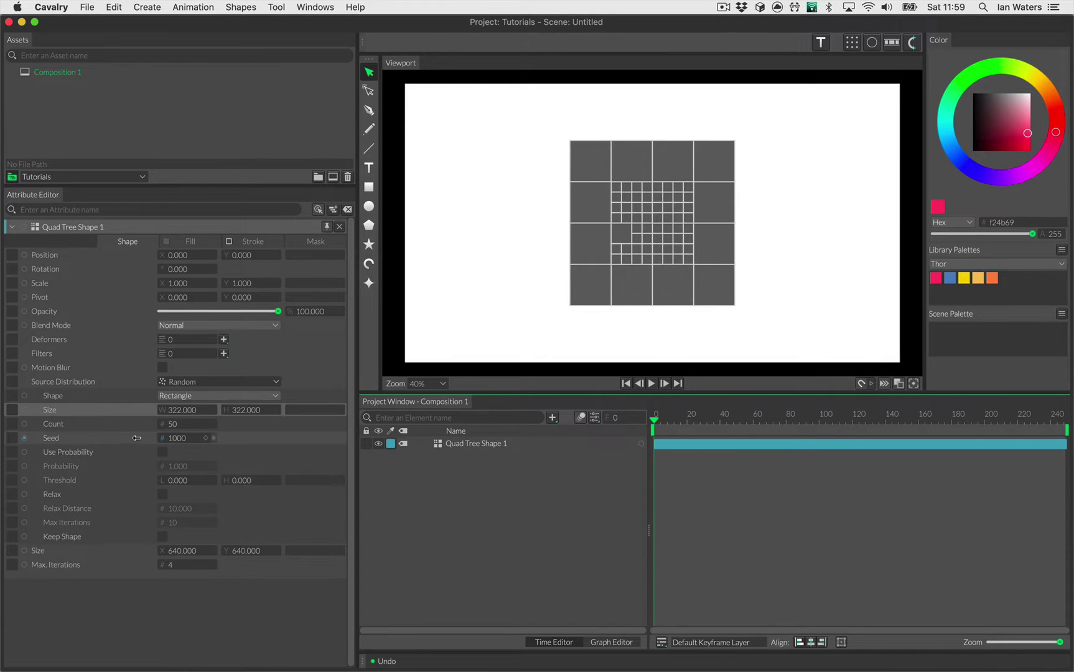
{"action": "left_click_drag", "start_coordinate": [24, 410], "coordinate": [39, 552]}
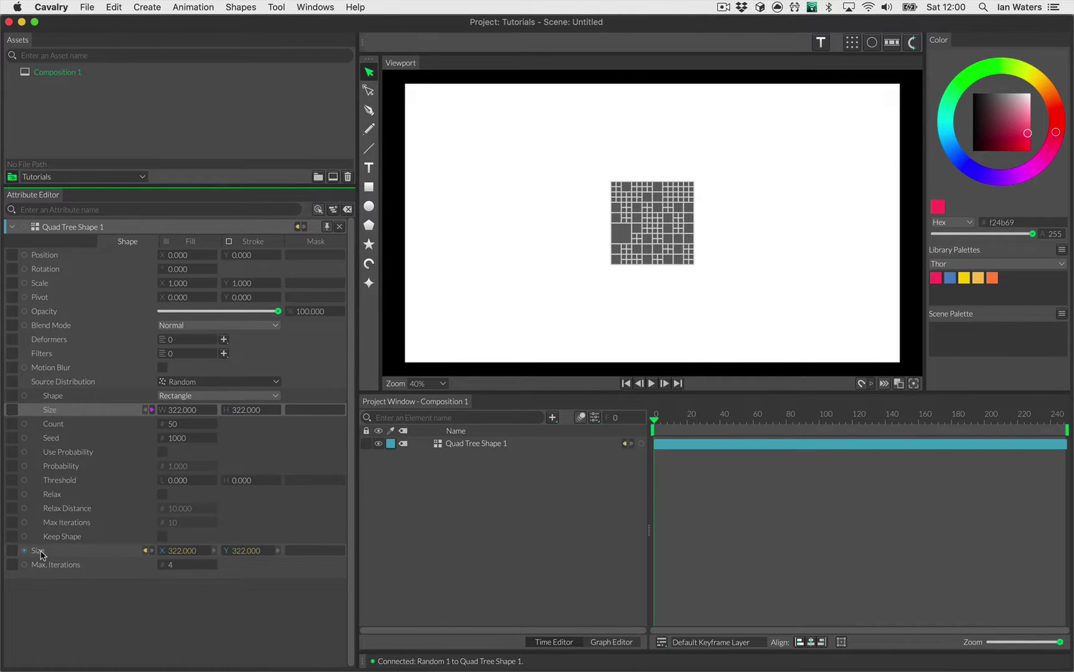
Set the Random distribution's Size to 990 by 990 and its Count to 18.
{"action": "left_click_drag", "start_coordinate": [187, 428], "coordinate": [607, 444]}
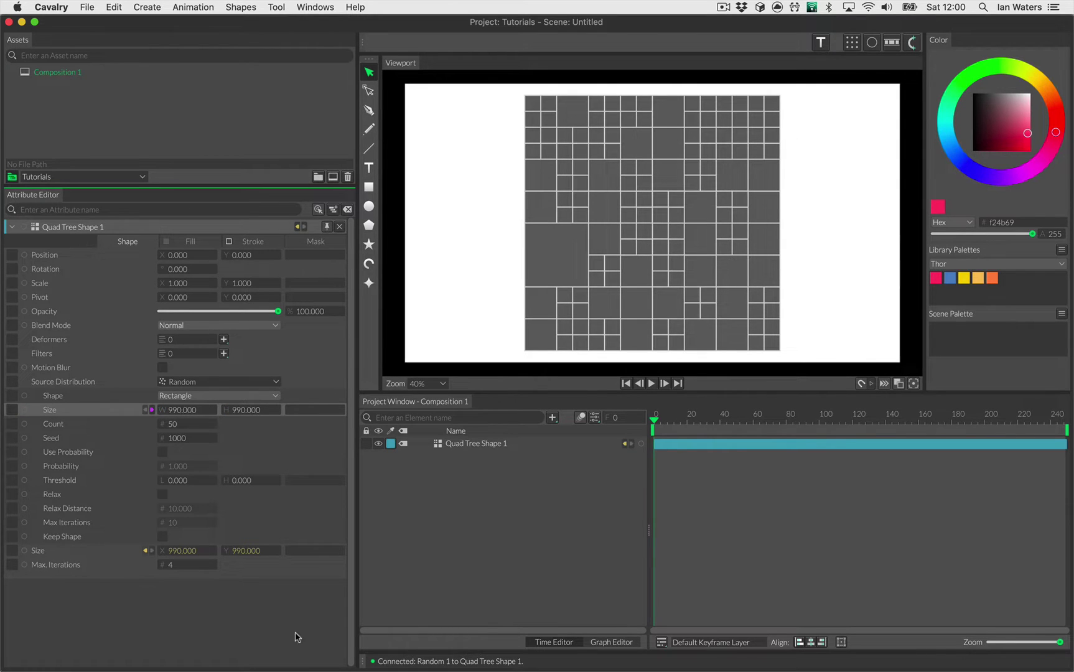
{"action": "left_click", "coordinate": [105, 567]}
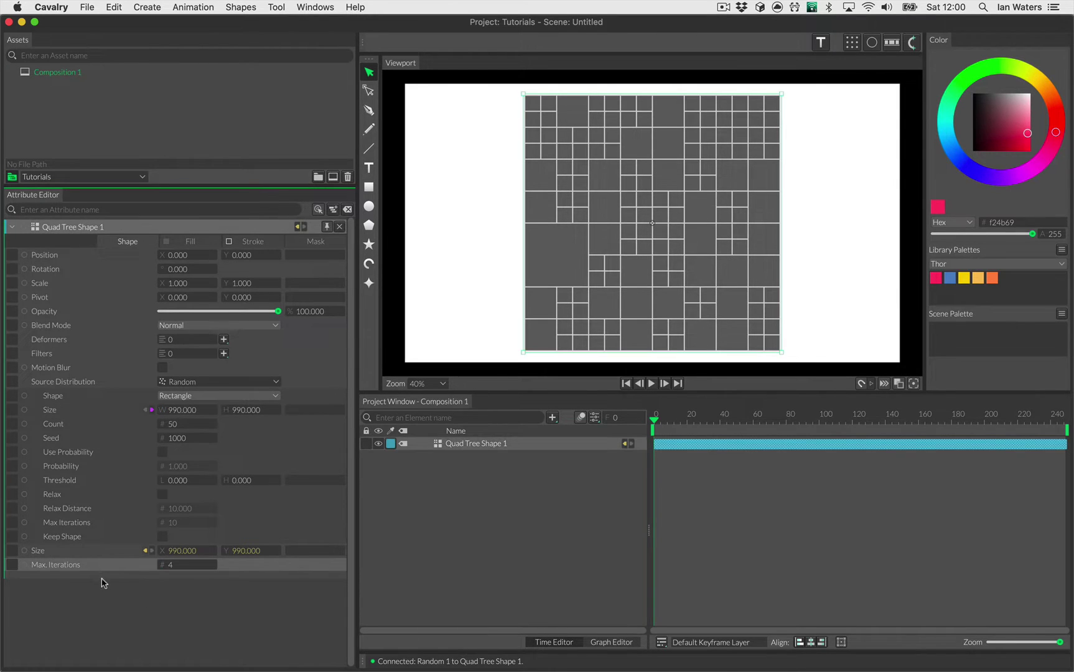
{"action": "left_click", "coordinate": [182, 424]}
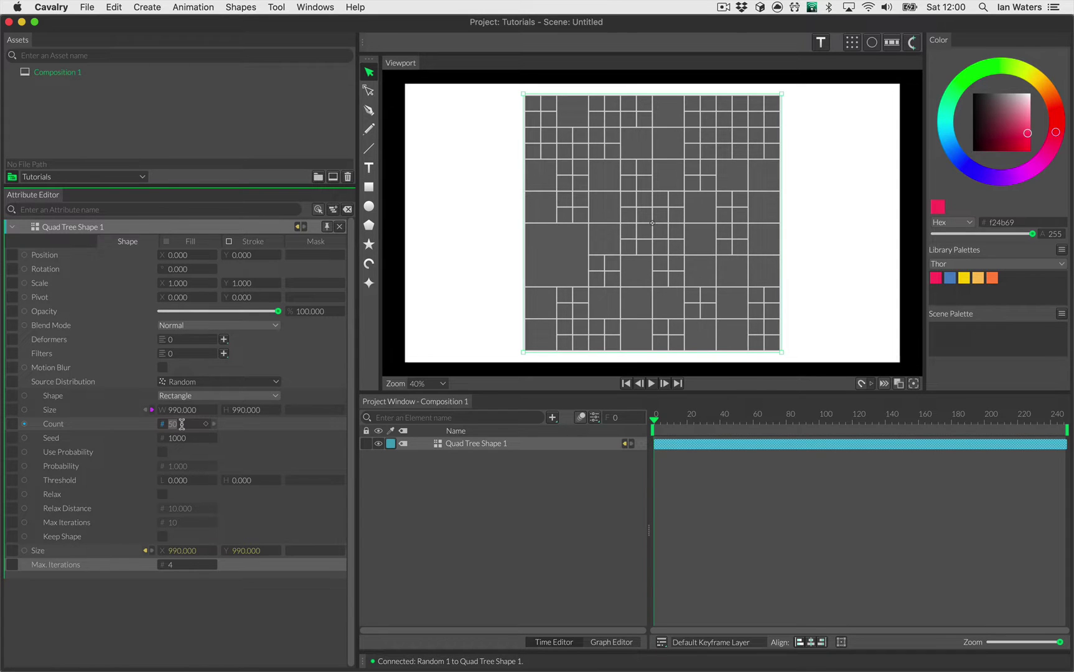
{"action": "type", "text": "18"}
{"action": "key", "text": "Return"}
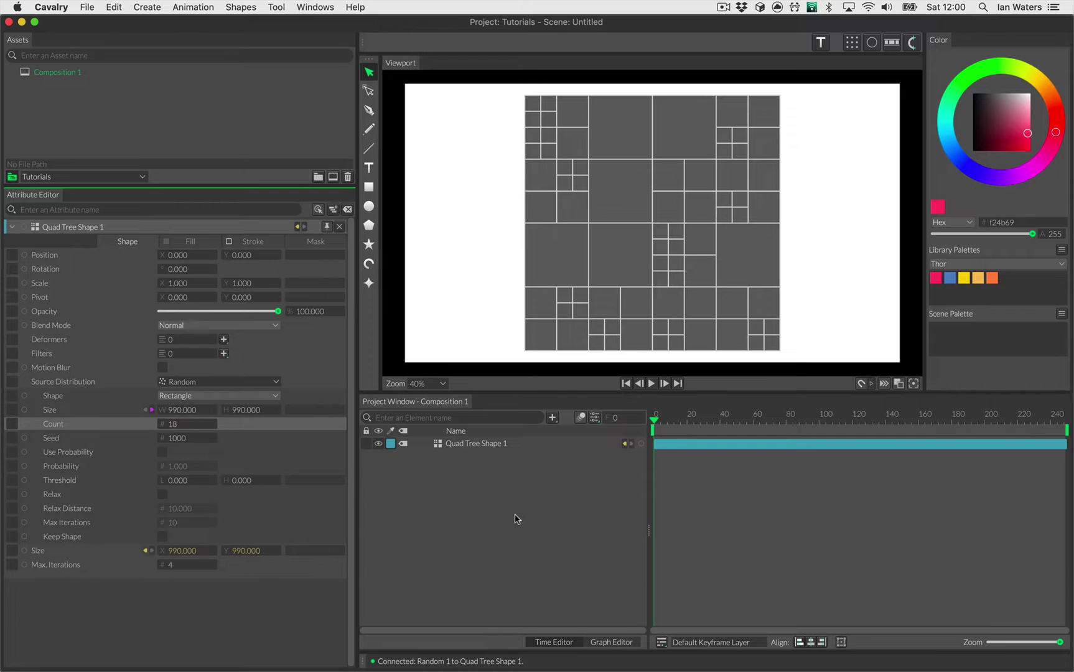
{"action": "left_click", "coordinate": [516, 519]}
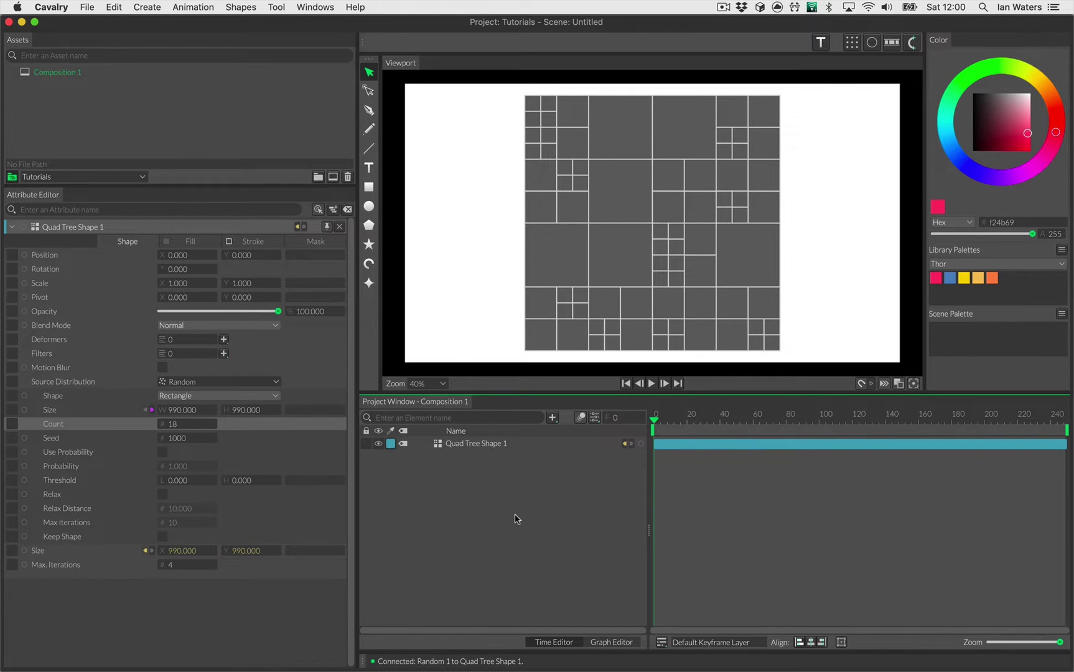
Hide the quad tree shape and add an ellipse with a stroke width of 48.7.
{"action": "left_click", "coordinate": [377, 443]}
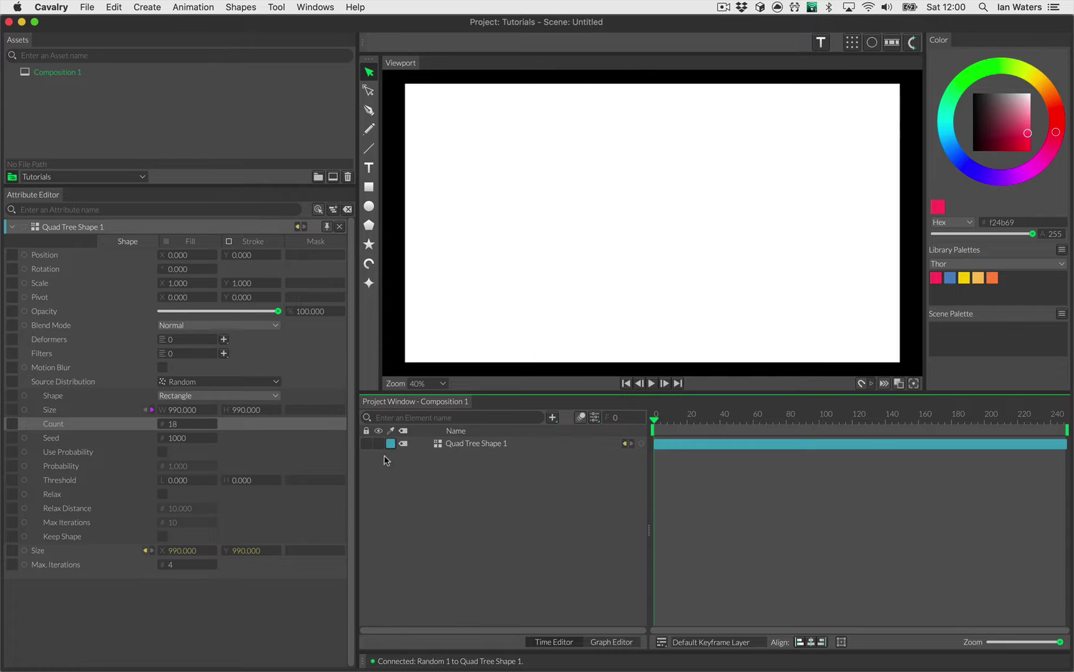
{"action": "left_click", "coordinate": [368, 207]}
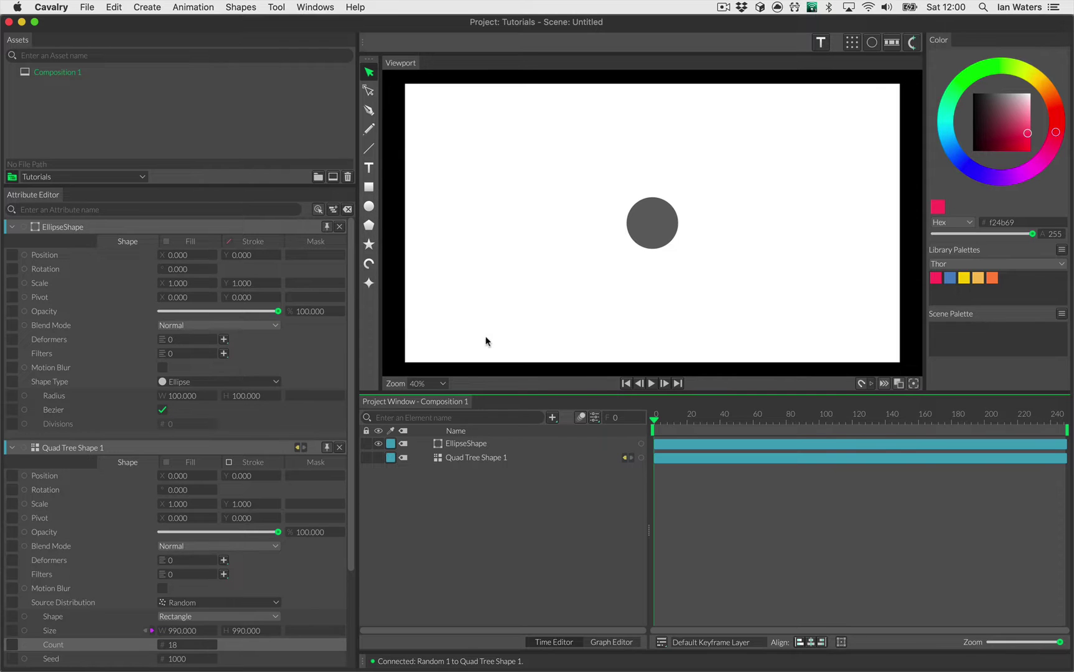
{"action": "left_click", "coordinate": [254, 242]}
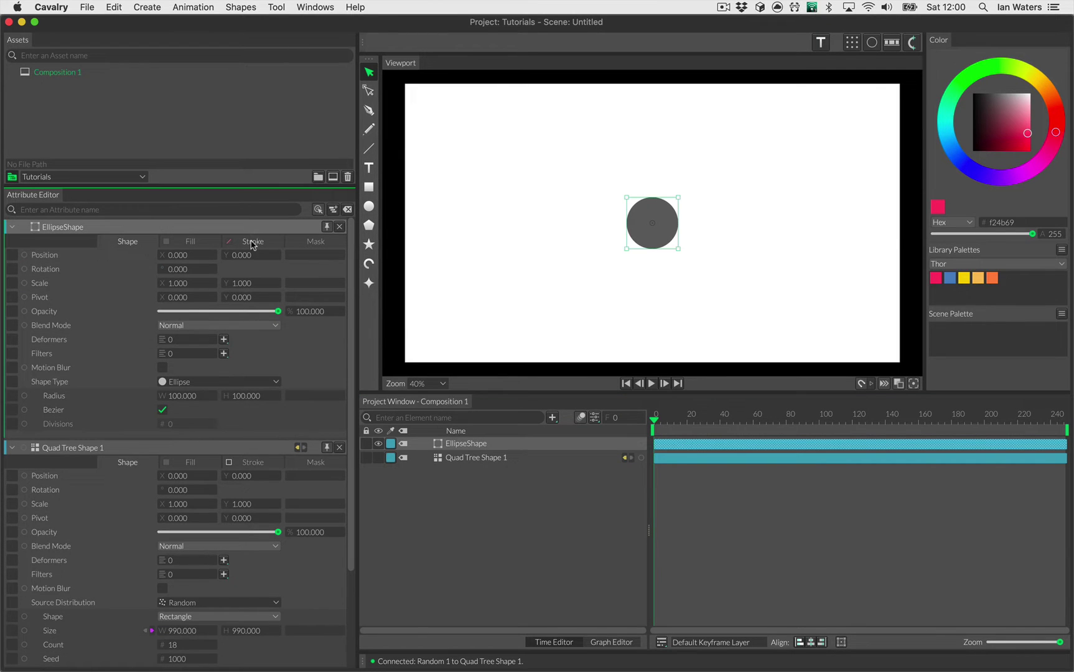
{"action": "left_click", "coordinate": [162, 255]}
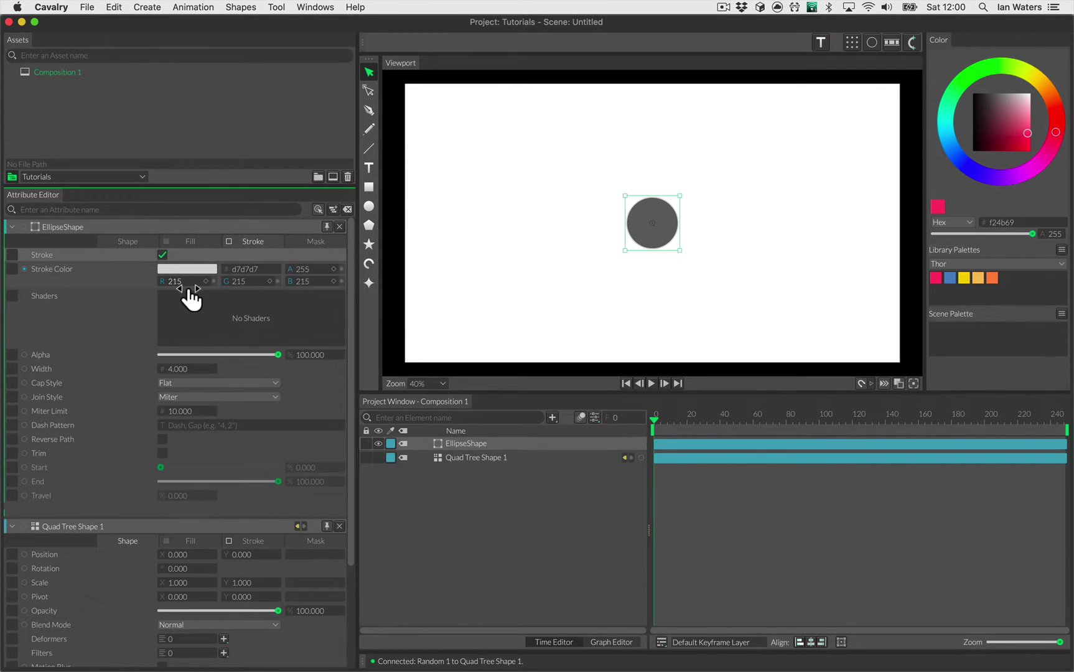
{"action": "mouse_move", "coordinate": [181, 369]}
{"action": "left_mouse_down"}
{"action": "mouse_move", "coordinate": [293, 384]}
{"action": "mouse_move", "coordinate": [435, 383]}
{"action": "left_mouse_up"}
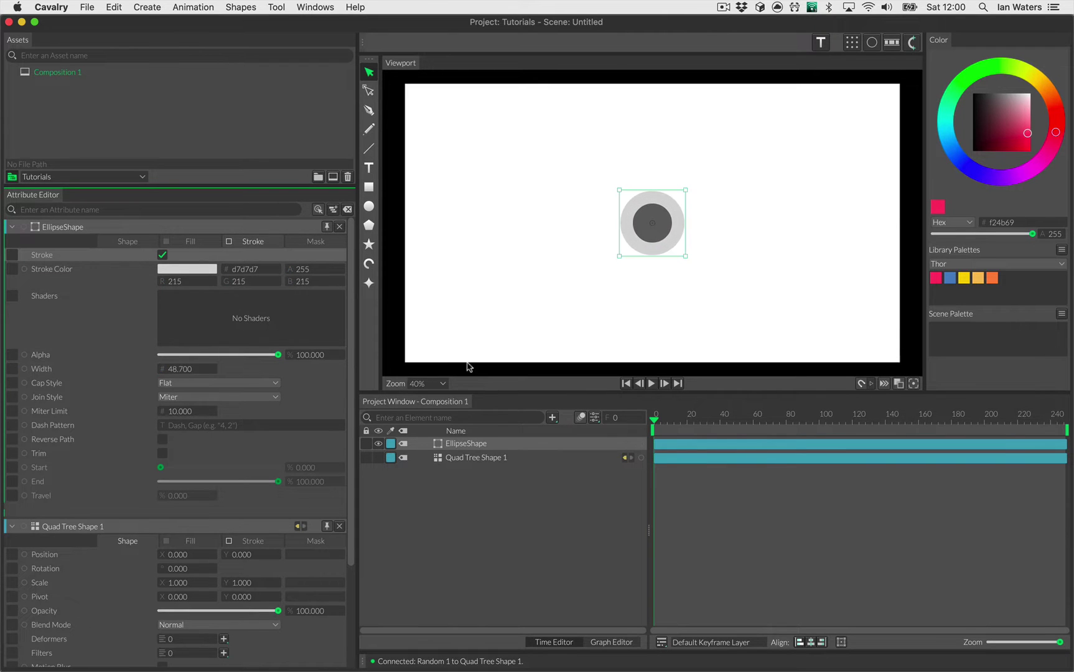
Fill the ellipse with the pink f24b69 swatch from the Thor palette.
{"action": "left_click", "coordinate": [185, 242]}
{"action": "left_click", "coordinate": [111, 274]}
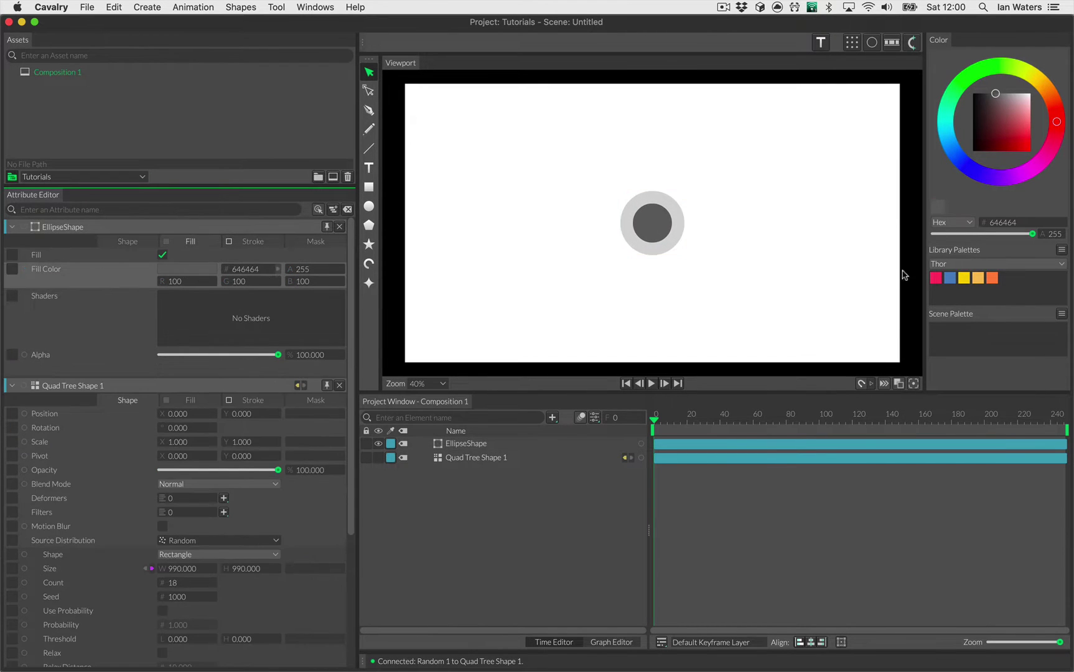
{"action": "left_click", "coordinate": [937, 279]}
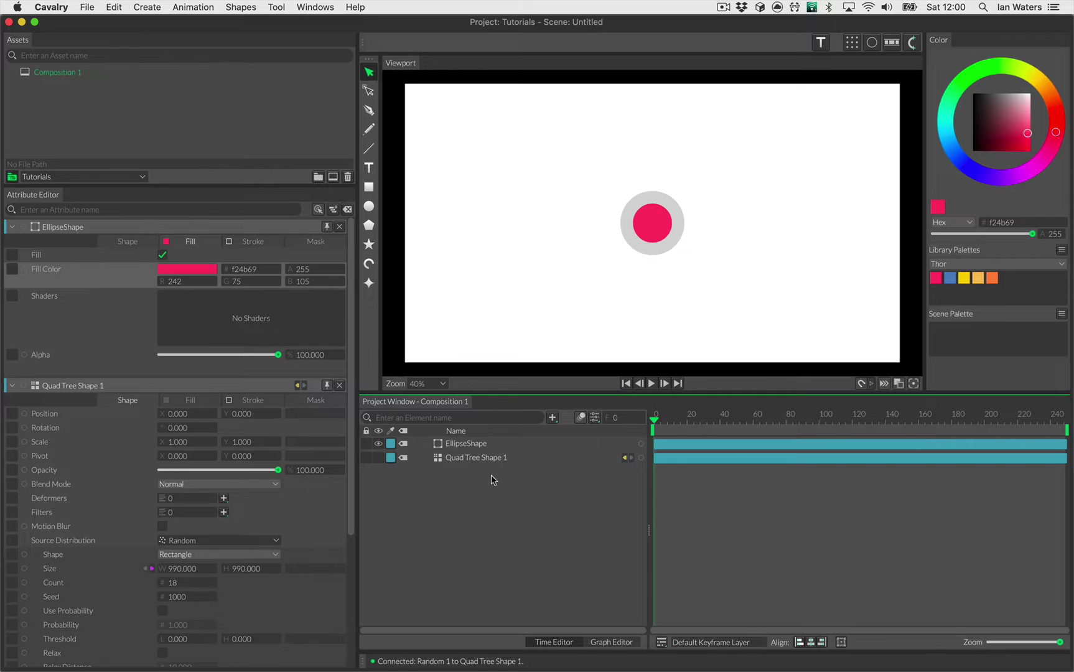
Pre-compose the ellipse and open the resulting composition.
{"action": "left_click", "coordinate": [496, 444]}
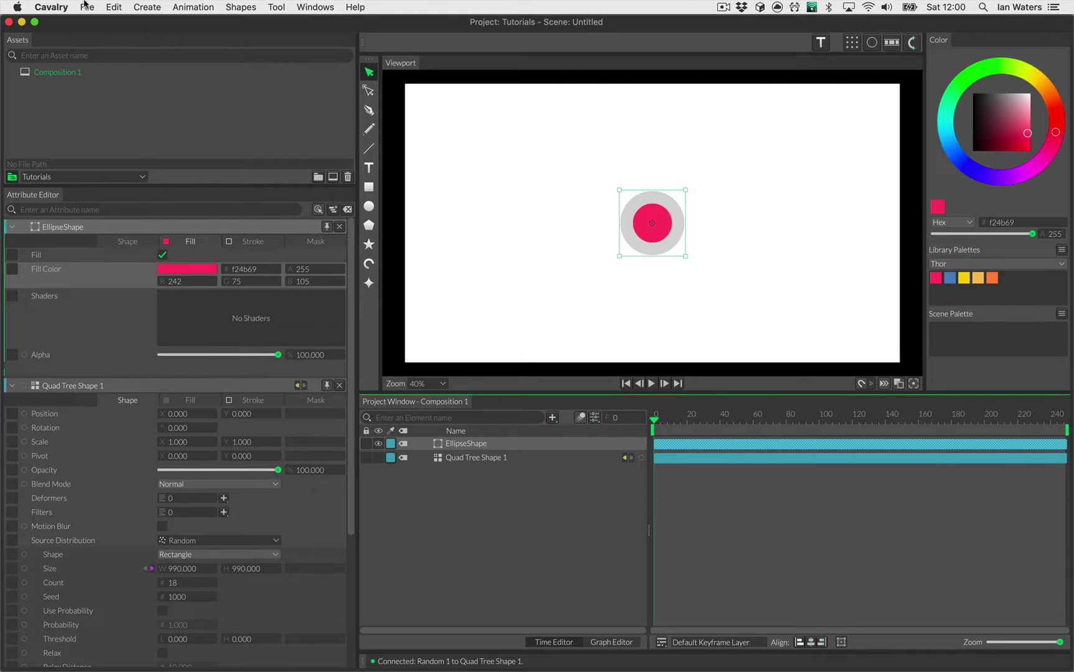
{"action": "left_click", "coordinate": [114, 7]}
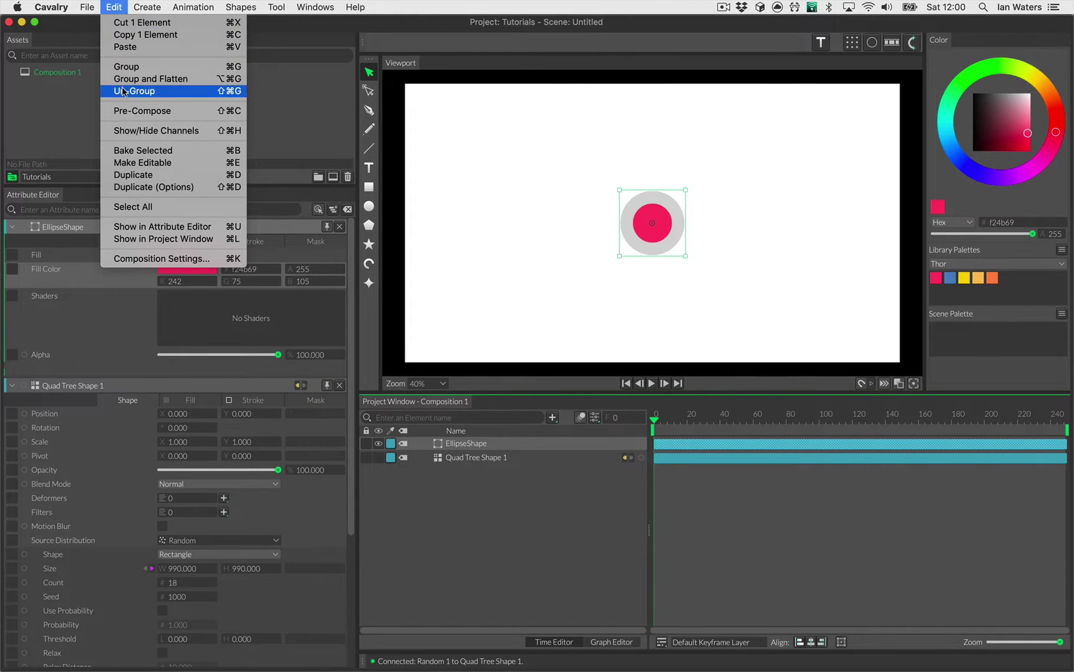
{"action": "left_click", "coordinate": [128, 111]}
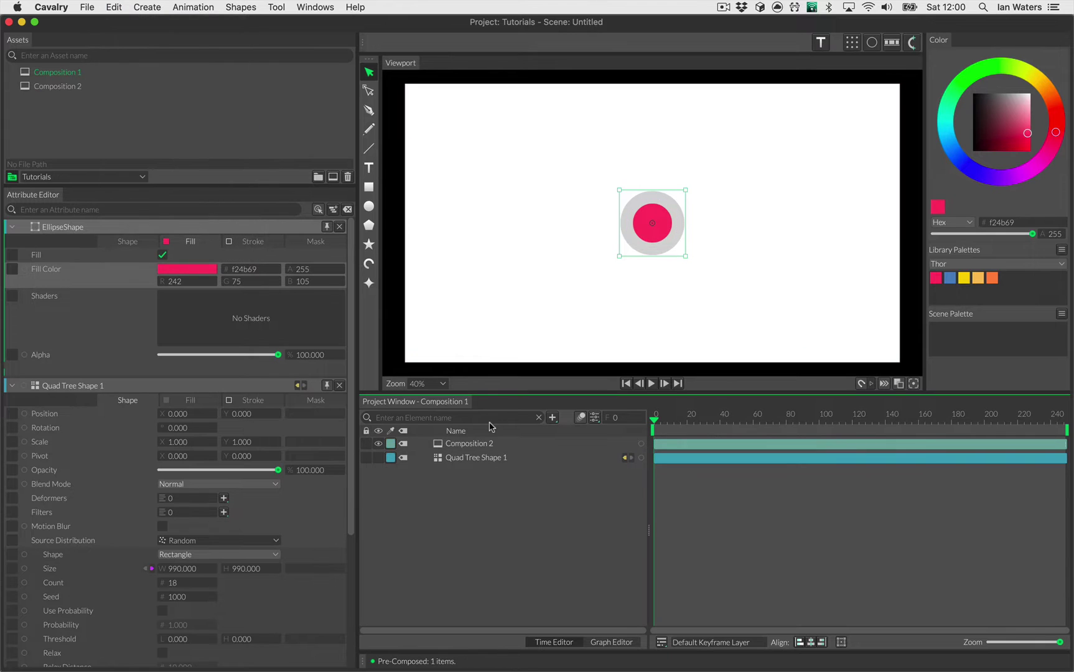
{"action": "double_click", "coordinate": [490, 441]}
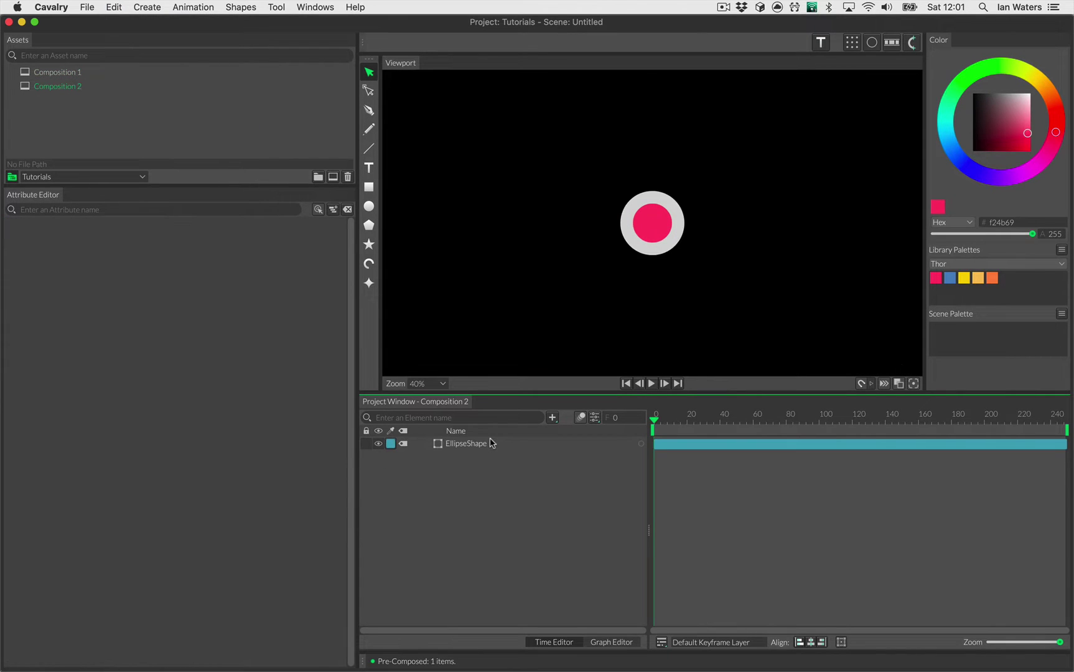
Raise the alpha of the ellipse composition's white background to 68 so its frame can be seen.
{"action": "left_click", "coordinate": [595, 417]}
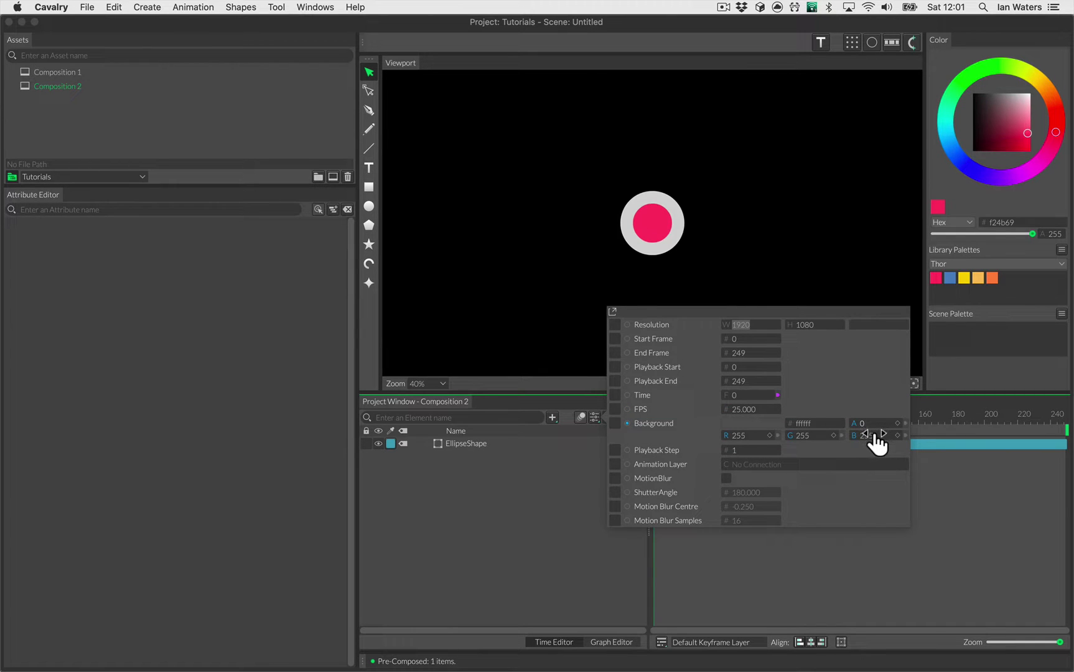
{"action": "left_click_drag", "start_coordinate": [878, 443], "coordinate": [905, 425]}
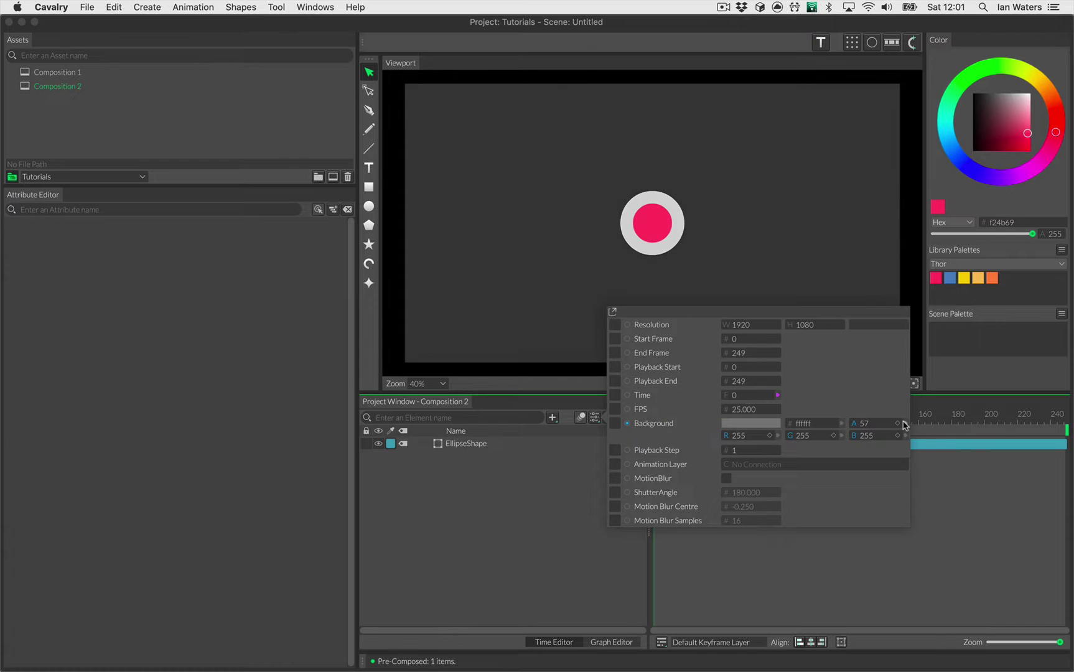
{"action": "left_click", "coordinate": [595, 419]}
{"action": "left_click_drag", "start_coordinate": [878, 443], "coordinate": [887, 444]}
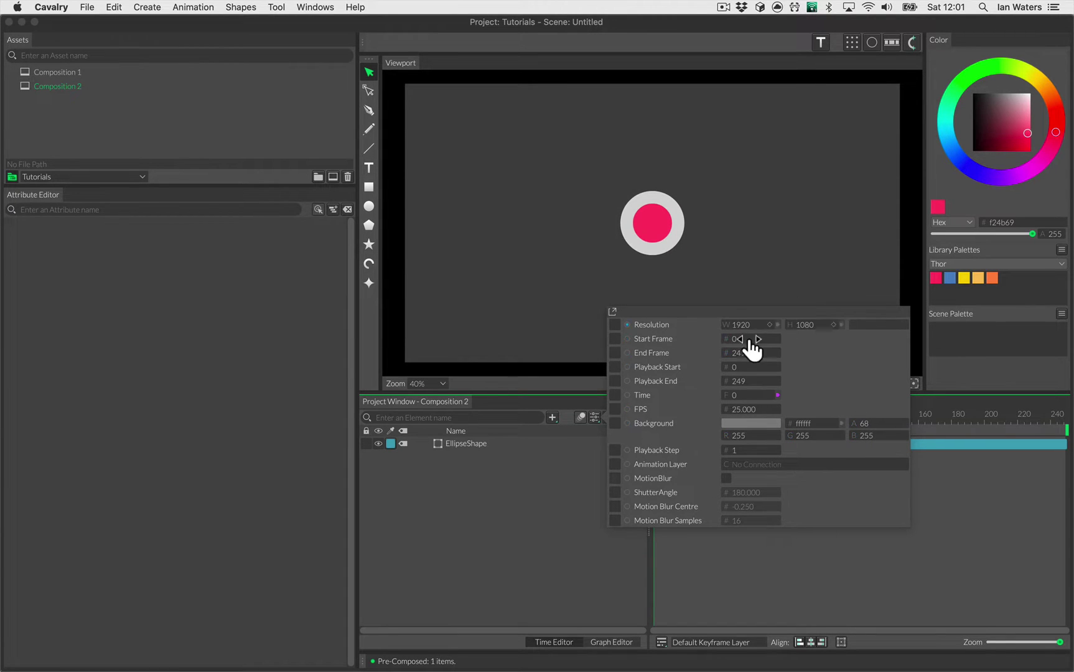
Reduce the composition's resolution to 310 by 310 around the ellipse, and make its background fully transparent again.
{"action": "left_click_drag", "start_coordinate": [752, 341], "coordinate": [696, 216]}
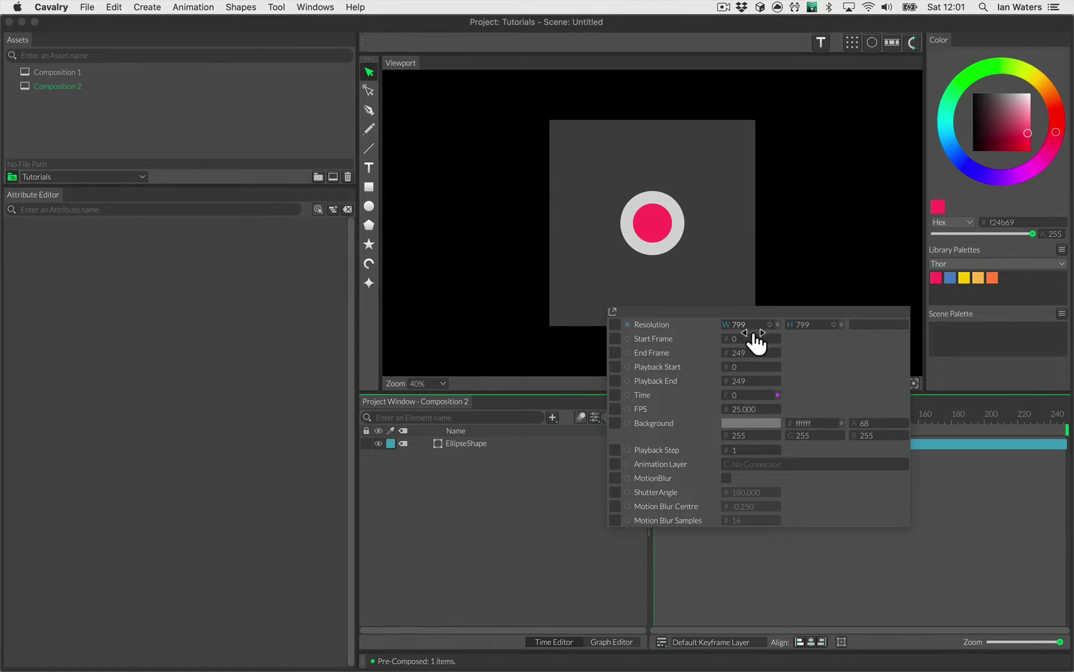
{"action": "left_click_drag", "start_coordinate": [754, 330], "coordinate": [461, 318]}
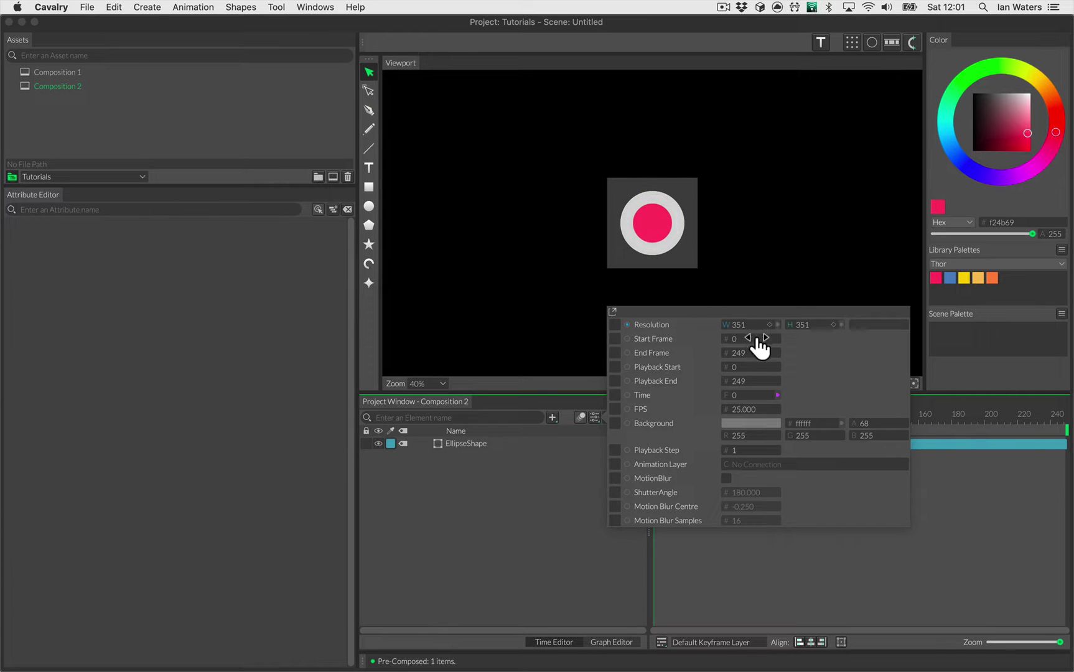
{"action": "left_click_drag", "start_coordinate": [757, 341], "coordinate": [728, 340]}
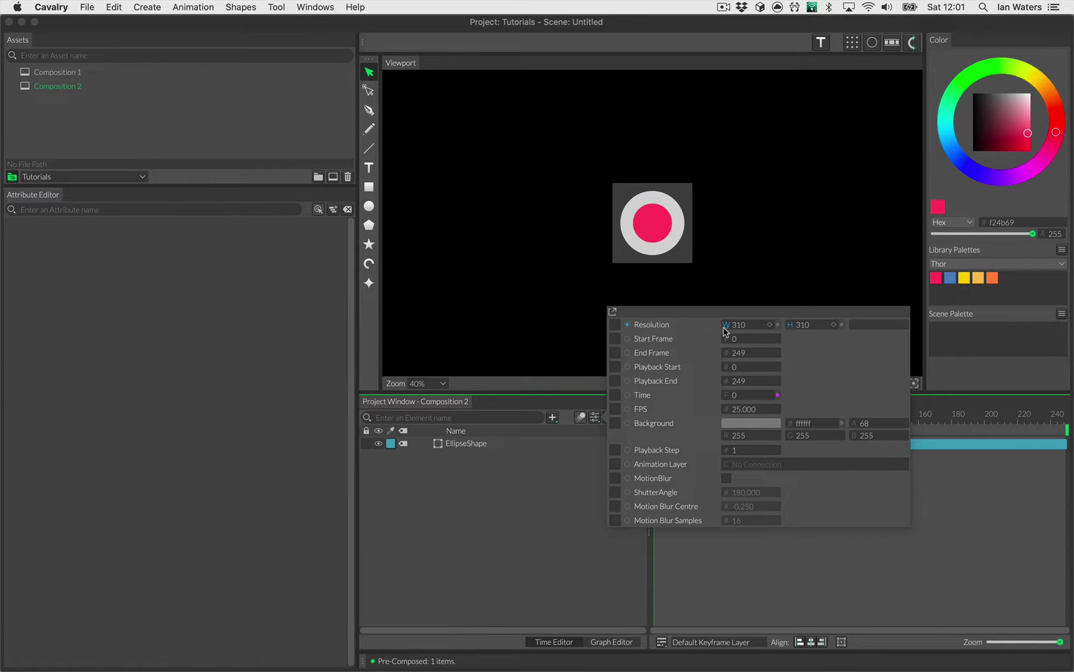
{"action": "left_click_drag", "start_coordinate": [891, 437], "coordinate": [710, 444]}
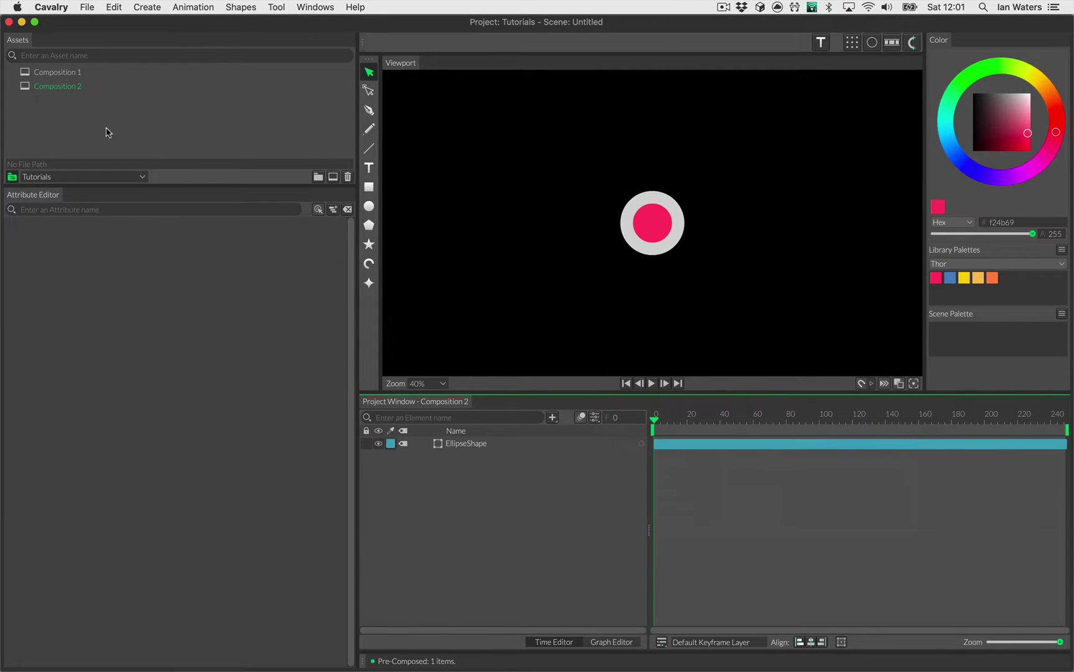
Rename Composition 2 as Circle Comp and Composition 1 as Main Comp in the assets.
{"action": "double_click", "coordinate": [74, 87]}
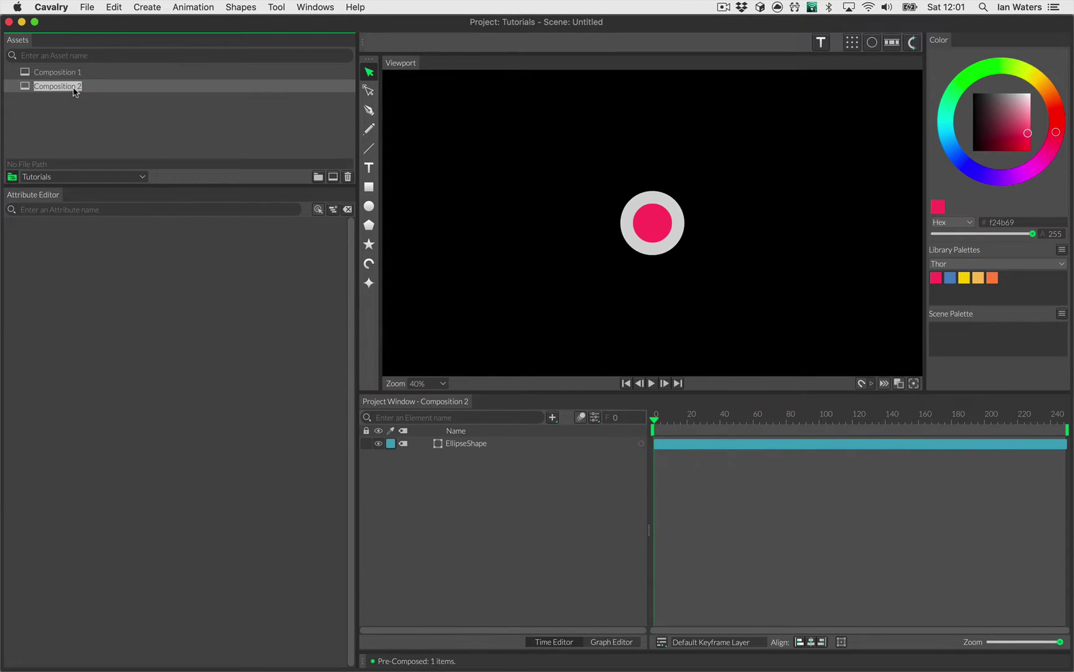
{"action": "type", "text": "Circle Comp"}
{"action": "double_click", "coordinate": [76, 72]}
{"action": "type", "text": "Main Comp"}
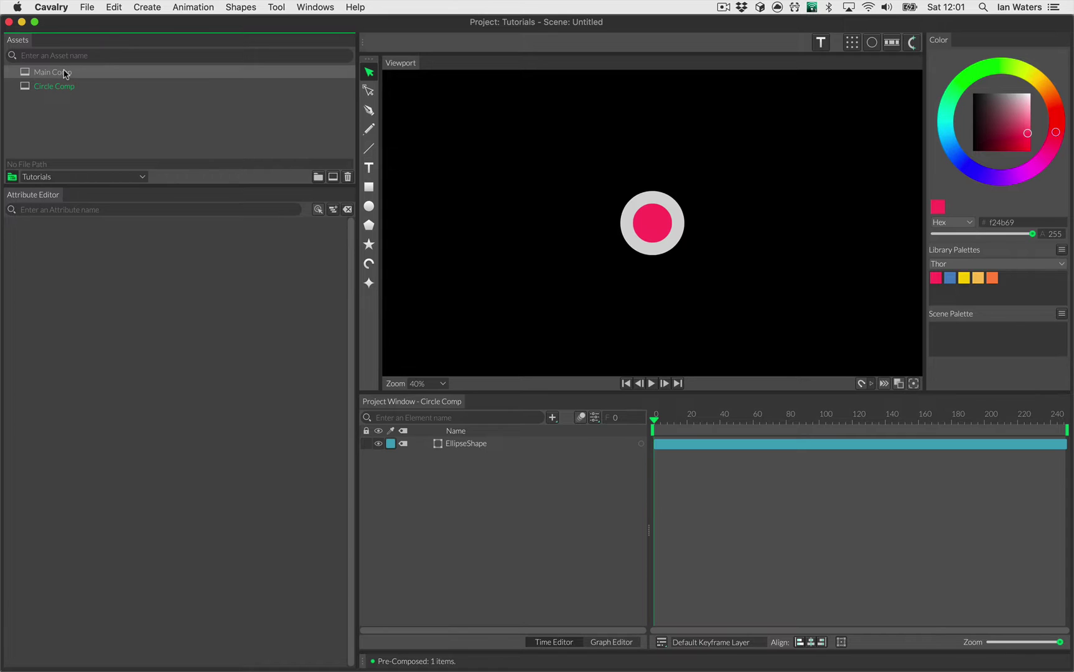
Open Main Comp and create a Duplicator from the Composition 2 layer.
{"action": "double_click", "coordinate": [64, 73]}
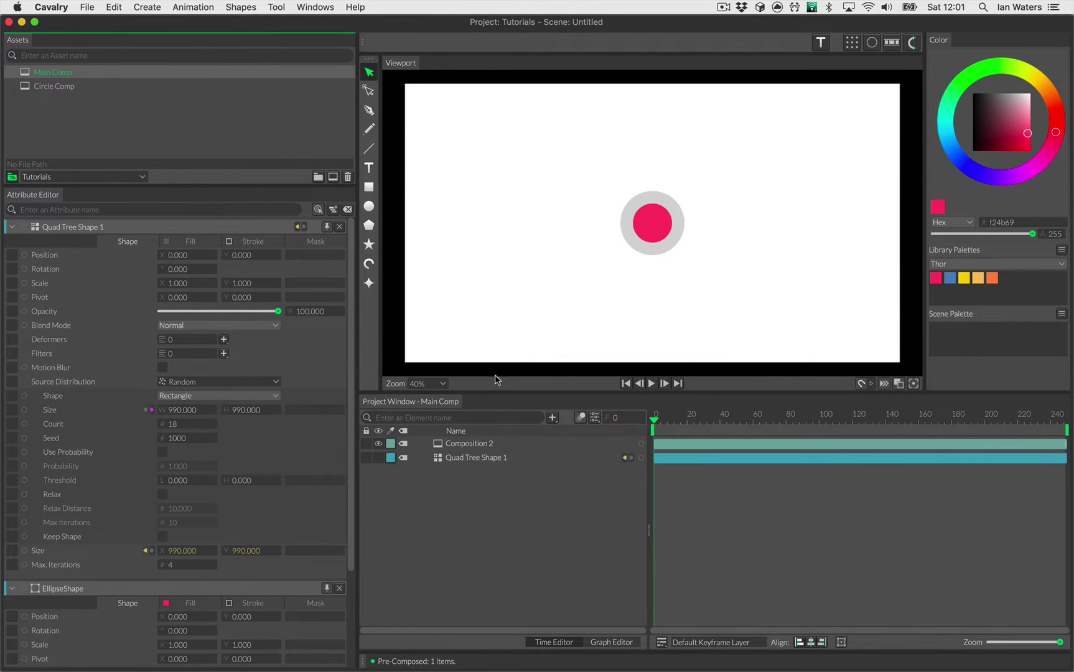
{"action": "left_click", "coordinate": [461, 445]}
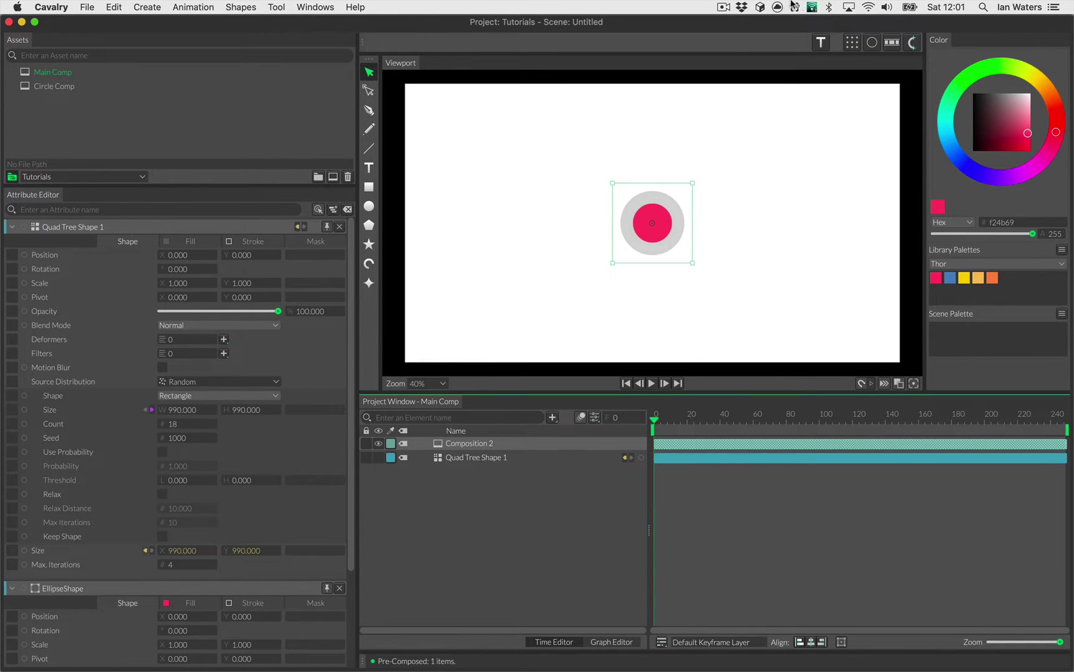
{"action": "left_click", "coordinate": [851, 43]}
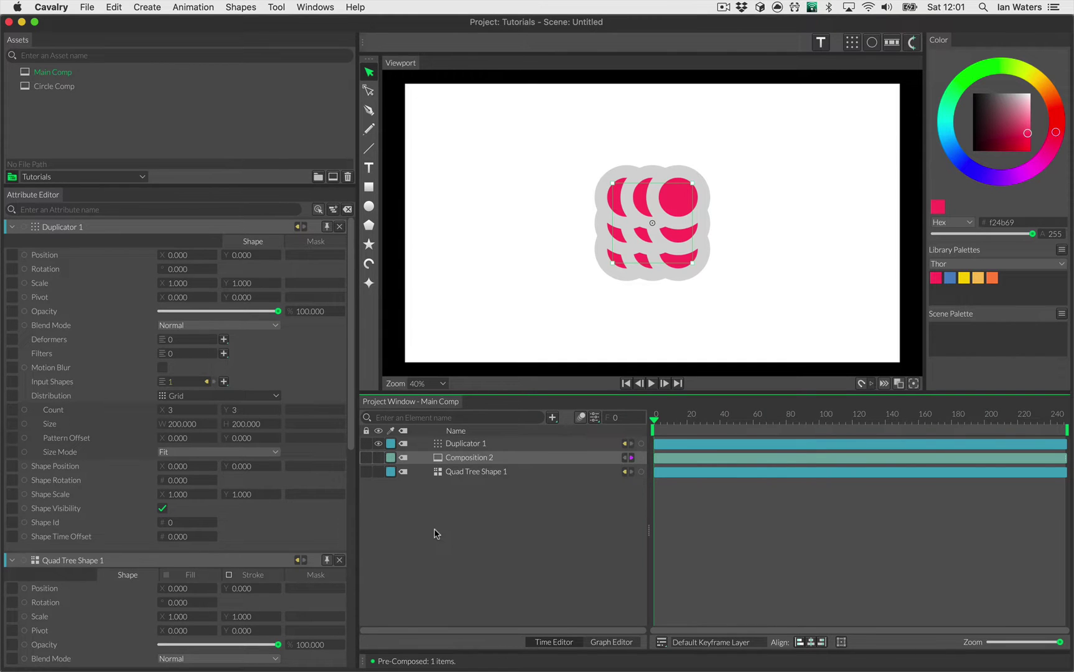
Set the duplicator's Distribution to Sub-Mesh and connect Quad Tree Shape 1 as its Input Shape.
{"action": "left_click", "coordinate": [219, 397]}
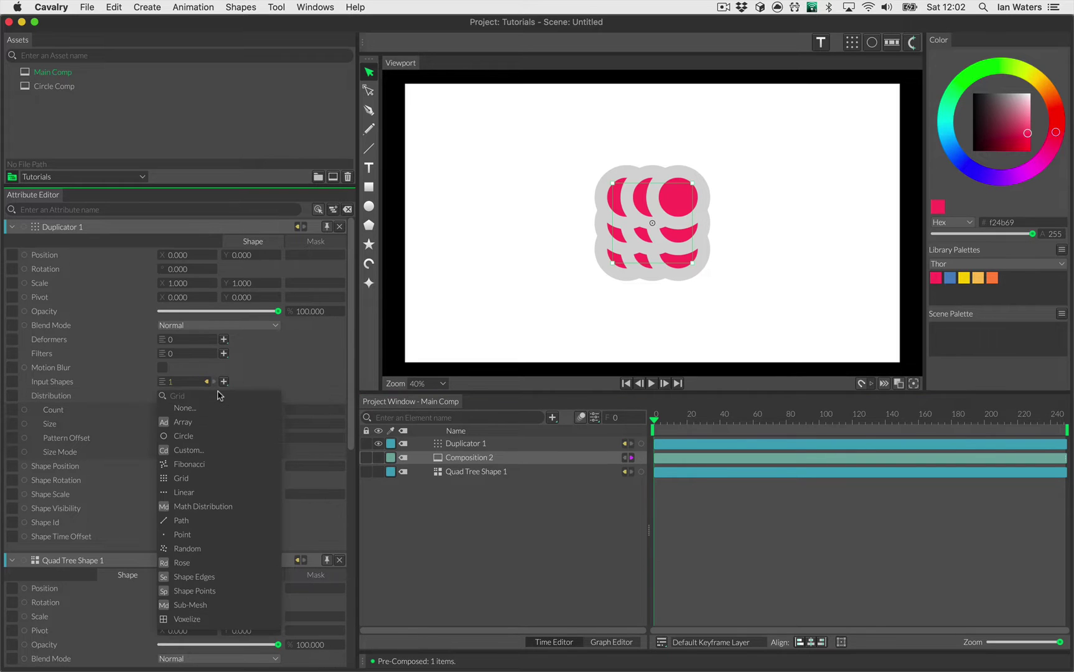
{"action": "left_click", "coordinate": [195, 605]}
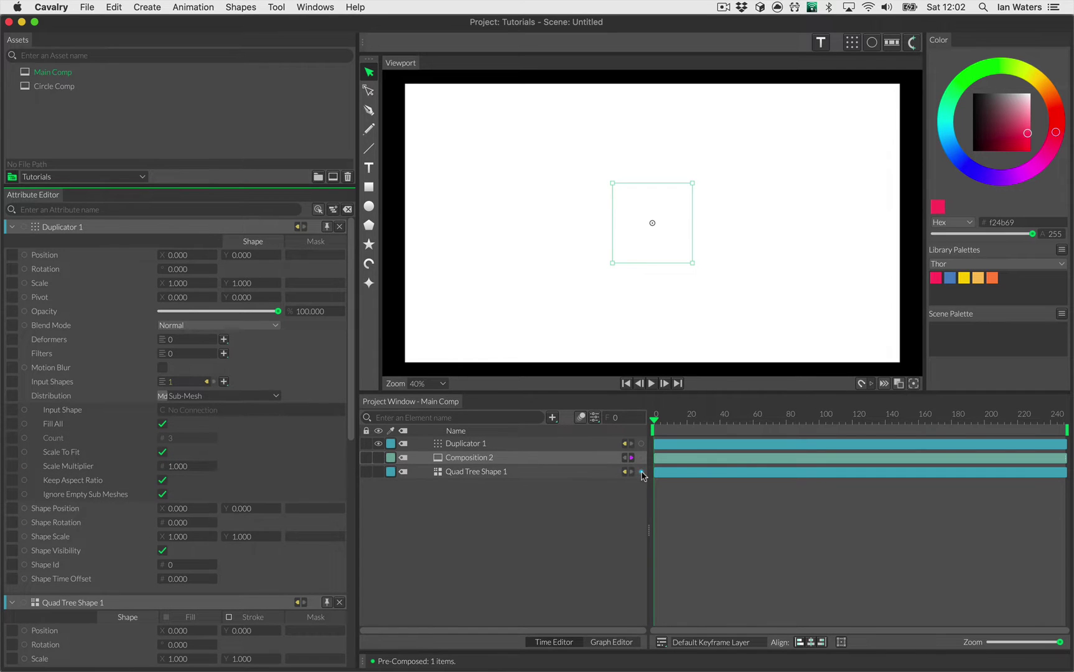
{"action": "left_click_drag", "start_coordinate": [641, 472], "coordinate": [70, 412]}
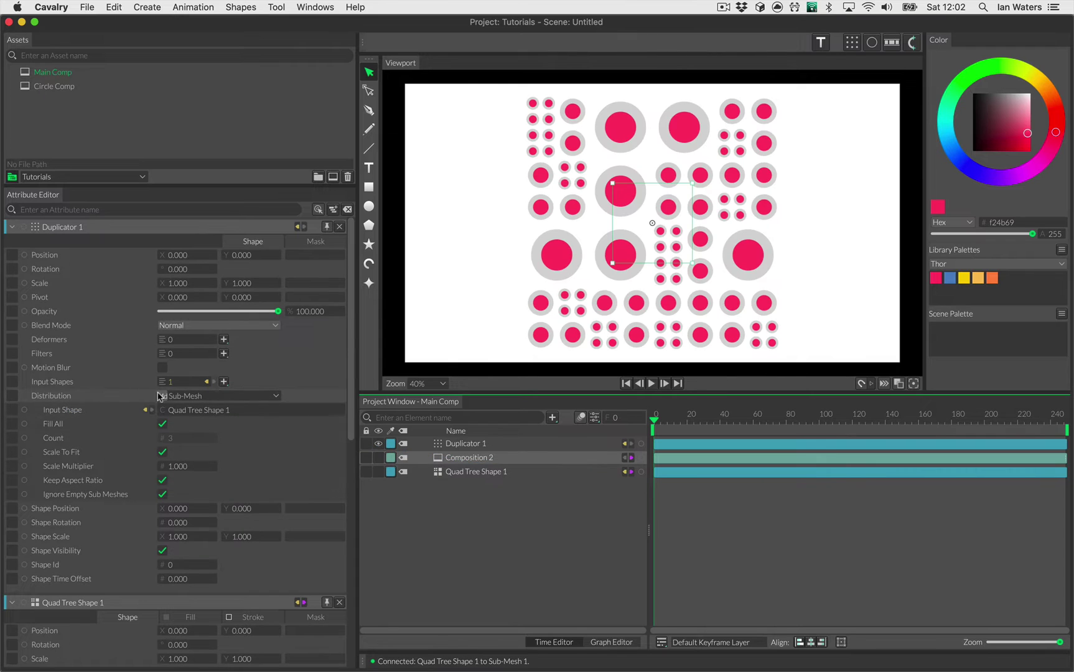
{"action": "left_click", "coordinate": [439, 492]}
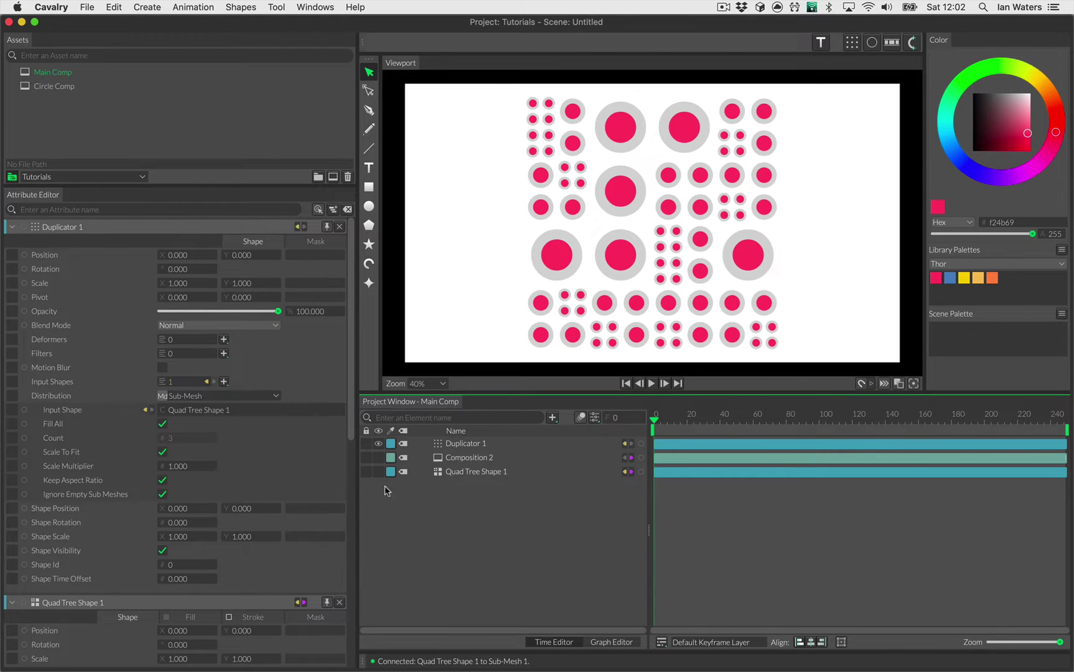
Try the Sub-Mesh distribution with Scale To Fit turned off, and enable it again.
{"action": "left_click", "coordinate": [163, 452]}
{"action": "left_click", "coordinate": [162, 452]}
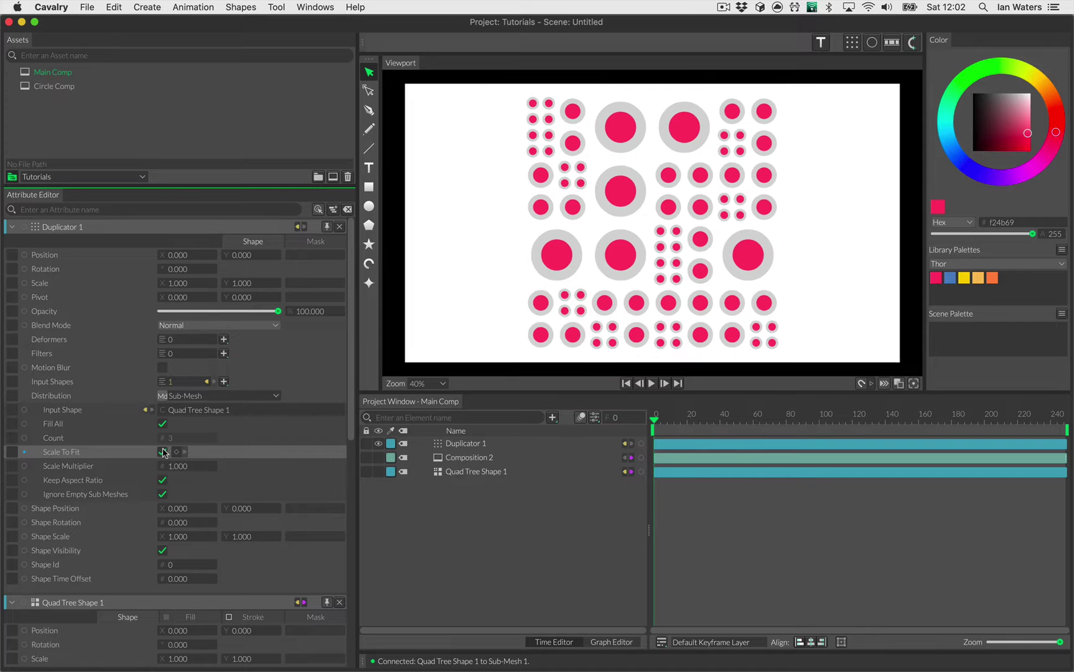
{"action": "left_click", "coordinate": [162, 452]}
{"action": "left_click", "coordinate": [162, 452]}
Try a Scale Multiplier of 1.24 on the Sub-Mesh distribution, and reset it to 1.
{"action": "mouse_move", "coordinate": [199, 487]}
{"action": "left_mouse_down"}
{"action": "mouse_move", "coordinate": [185, 489]}
{"action": "mouse_move", "coordinate": [259, 486]}
{"action": "mouse_move", "coordinate": [206, 489]}
{"action": "left_mouse_up"}
{"action": "double_click", "coordinate": [191, 466]}
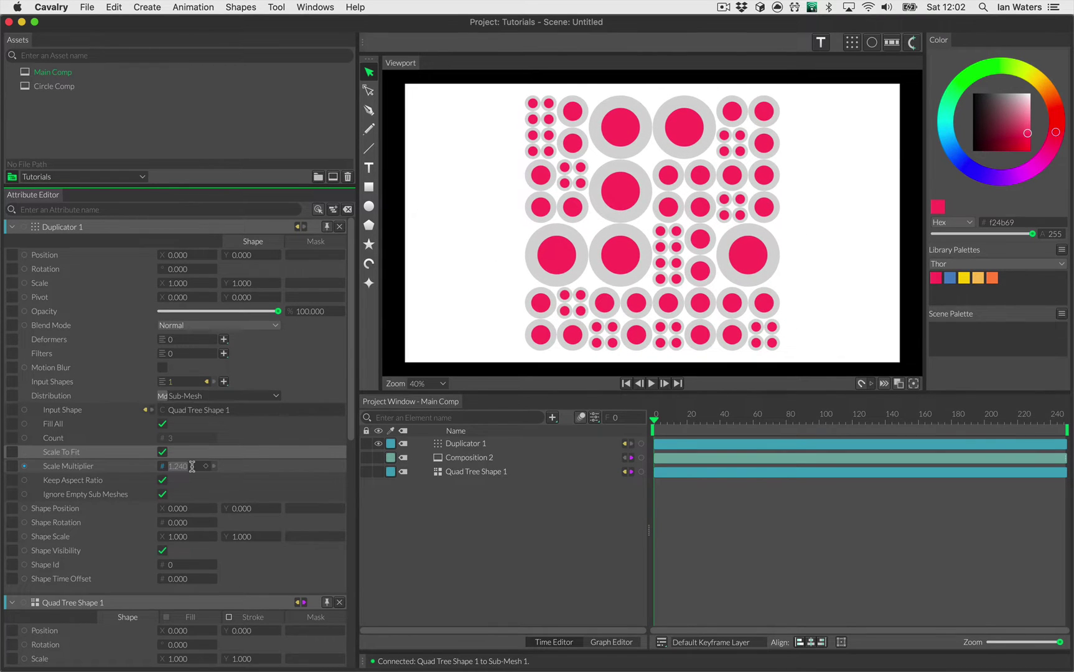
{"action": "type", "text": "1"}
{"action": "key", "text": "Return"}
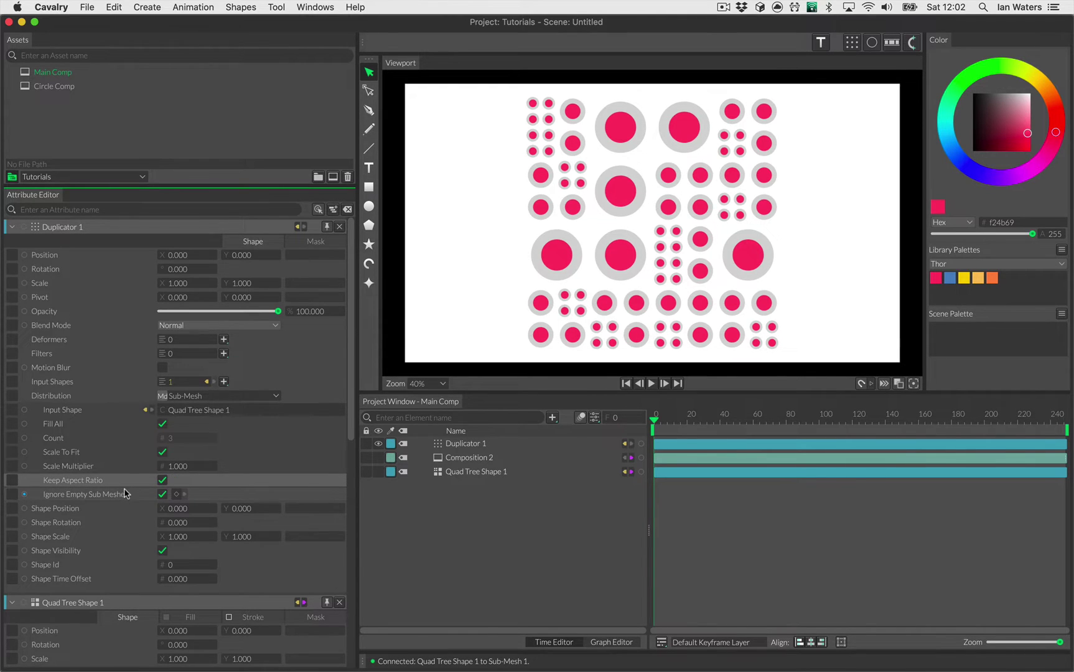
Try the Sub-Mesh distribution with Fill All turned off and a Count of 22, and enable Fill All again.
{"action": "left_click", "coordinate": [163, 424]}
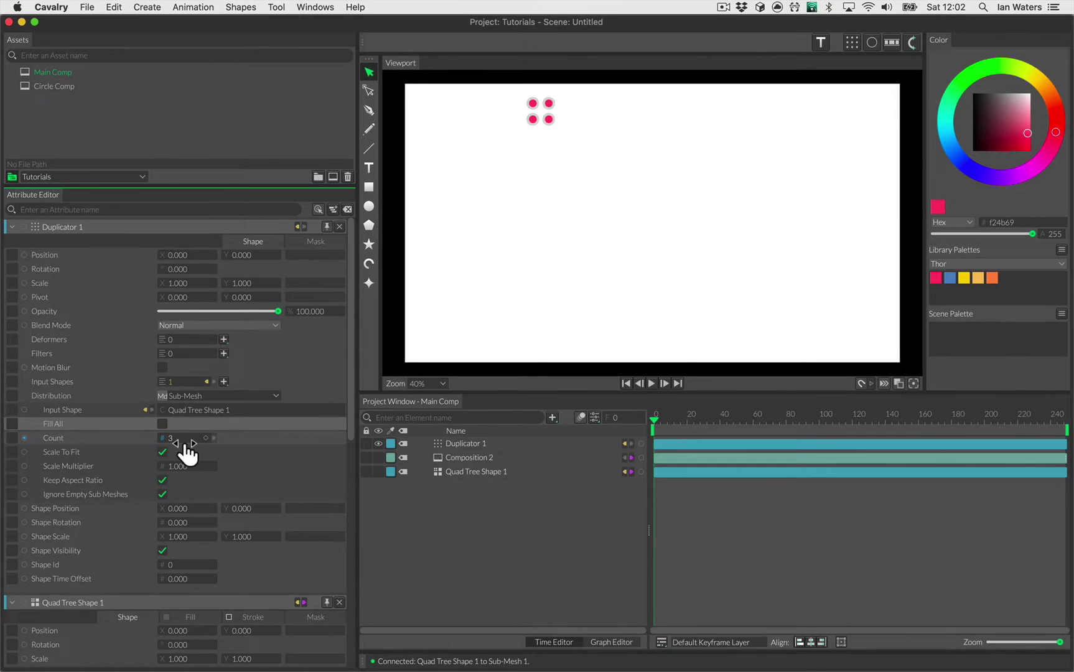
{"action": "mouse_move", "coordinate": [186, 455]}
{"action": "left_mouse_down"}
{"action": "mouse_move", "coordinate": [242, 453]}
{"action": "mouse_move", "coordinate": [187, 456]}
{"action": "left_mouse_up"}
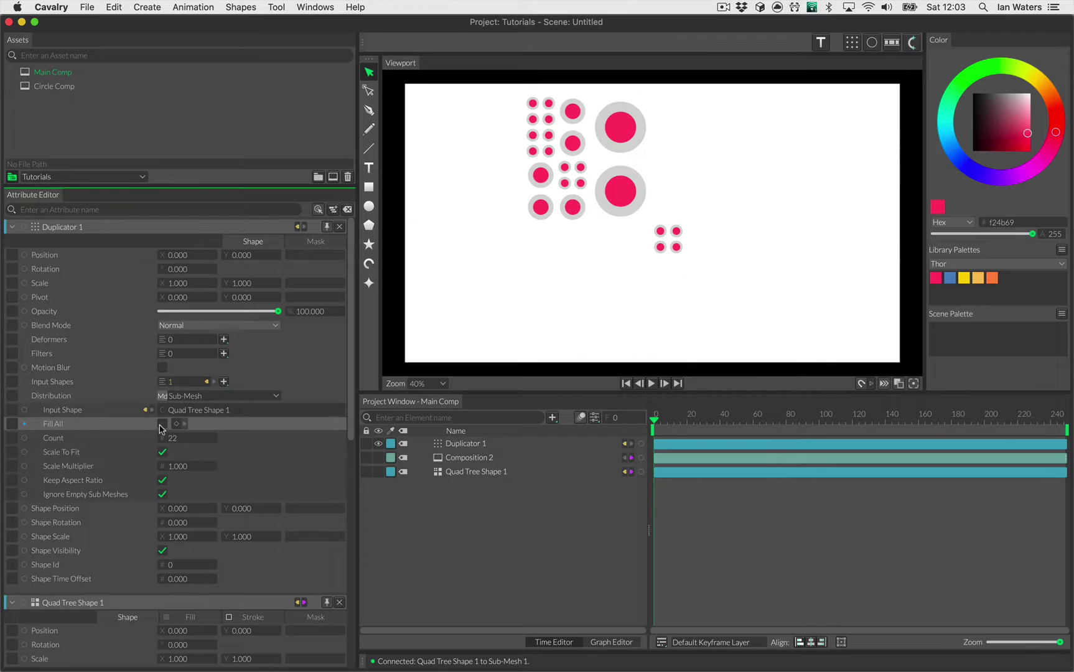
{"action": "left_click", "coordinate": [163, 424]}
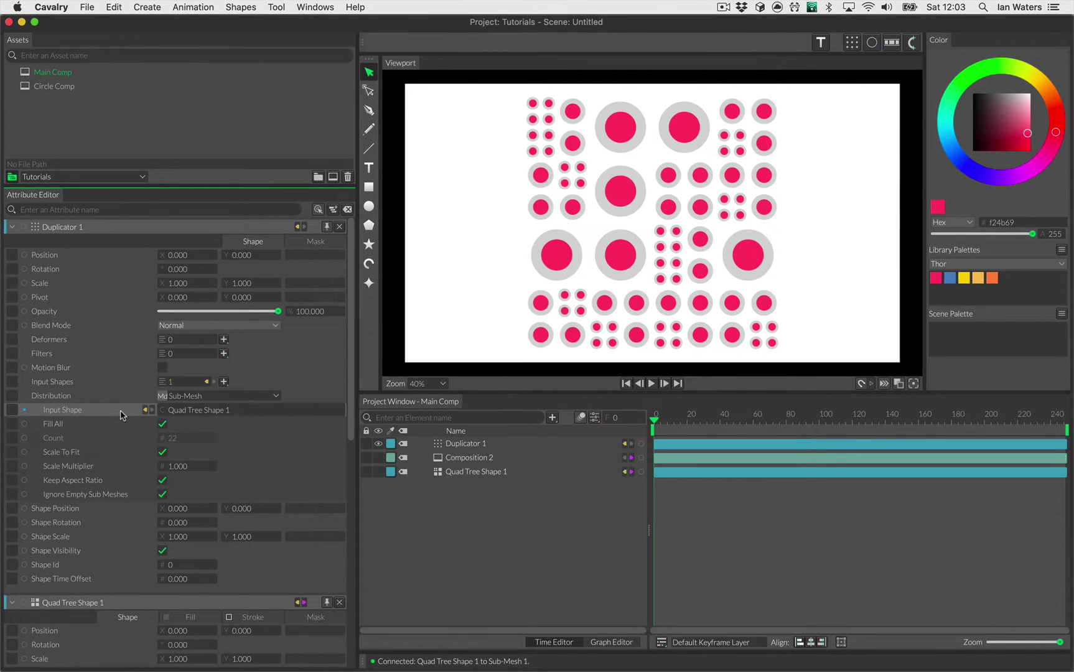
Open Circle Comp from the Composition 2 layer and turn off the ellipse's fill.
{"action": "double_click", "coordinate": [451, 457]}
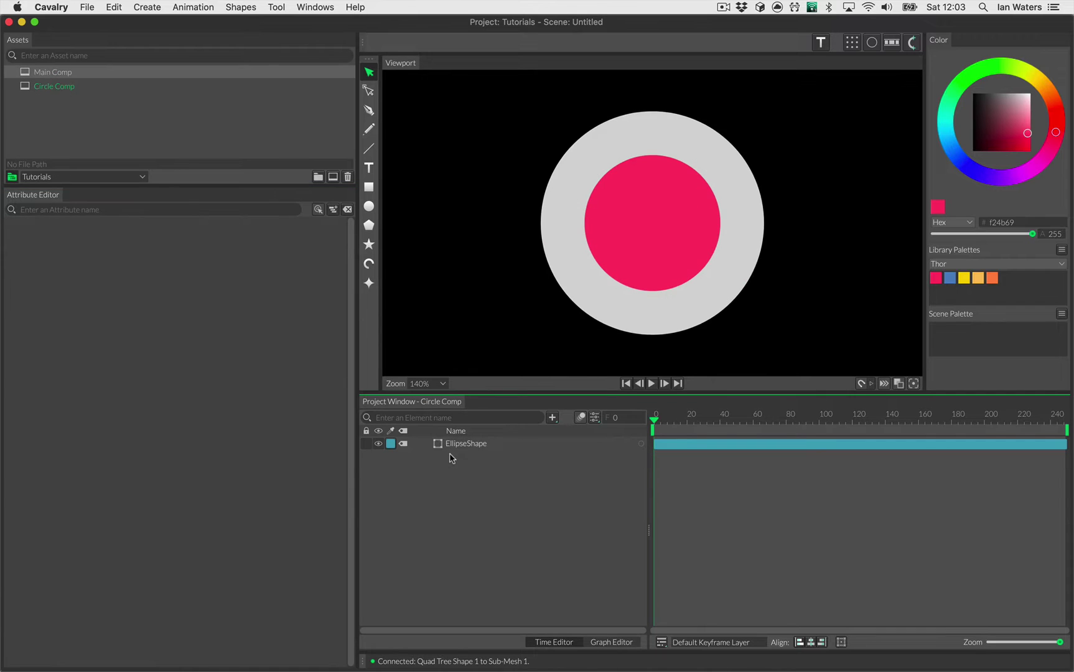
{"action": "left_click", "coordinate": [454, 443]}
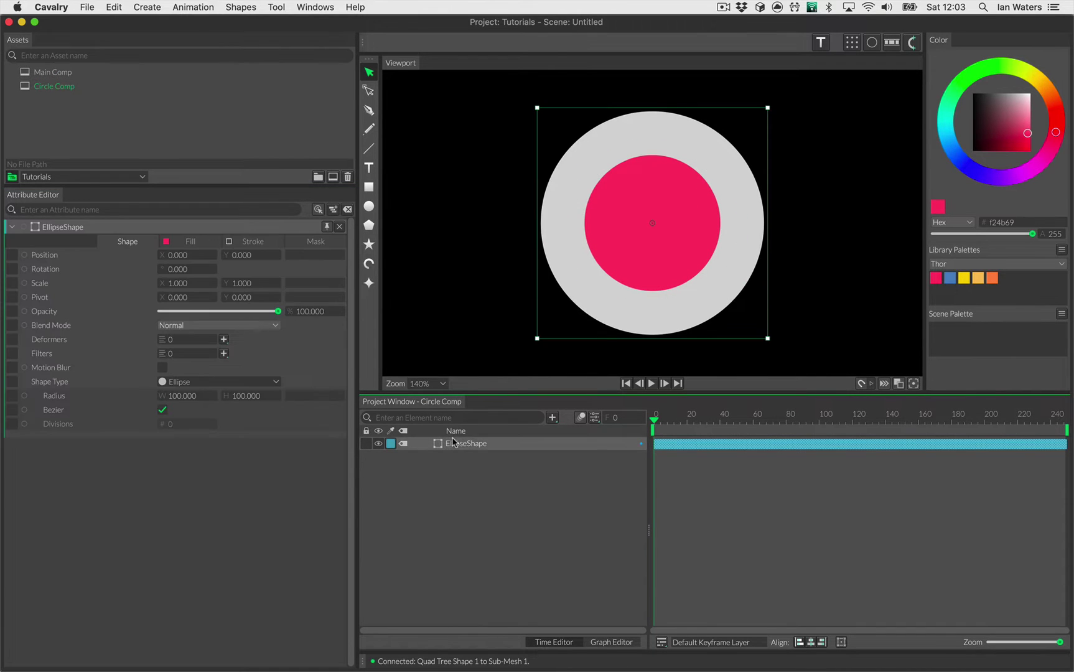
{"action": "left_click", "coordinate": [191, 242]}
{"action": "left_click", "coordinate": [163, 256]}
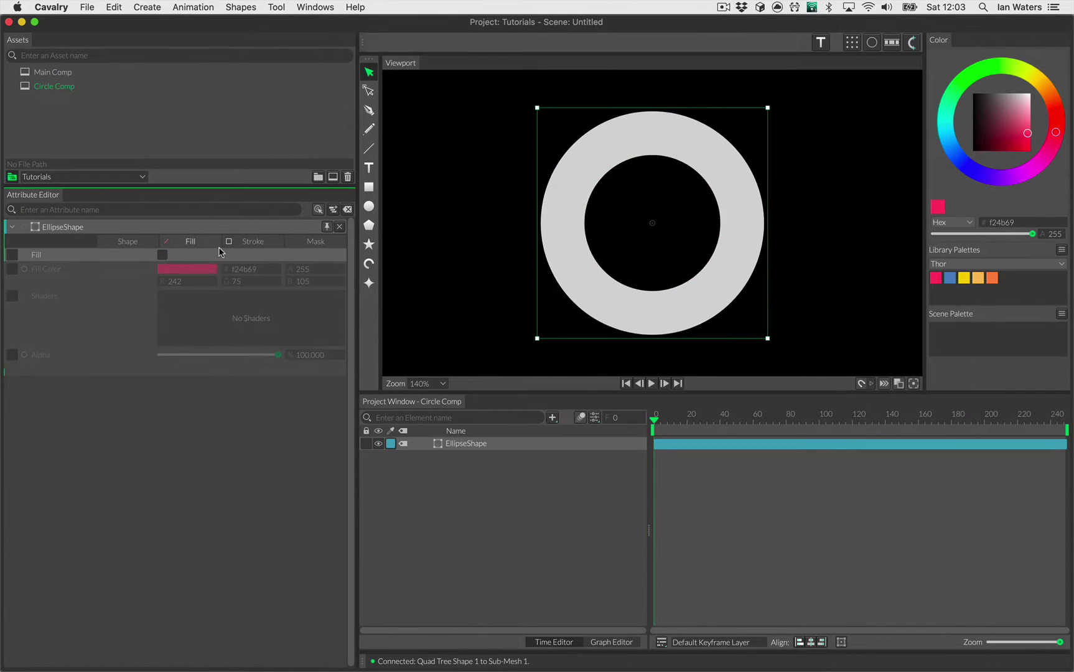
Set the ellipse's Stroke Color to the pink palette colour f24b69 and return to Main Comp.
{"action": "left_click", "coordinate": [237, 242]}
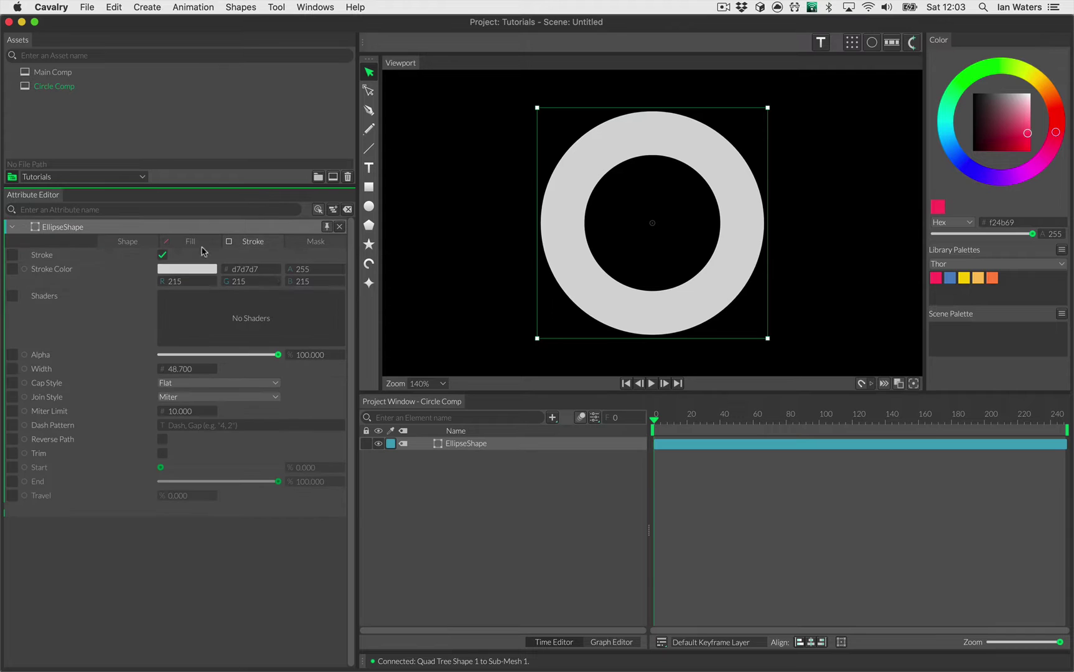
{"action": "left_click", "coordinate": [935, 278]}
{"action": "left_click", "coordinate": [520, 552]}
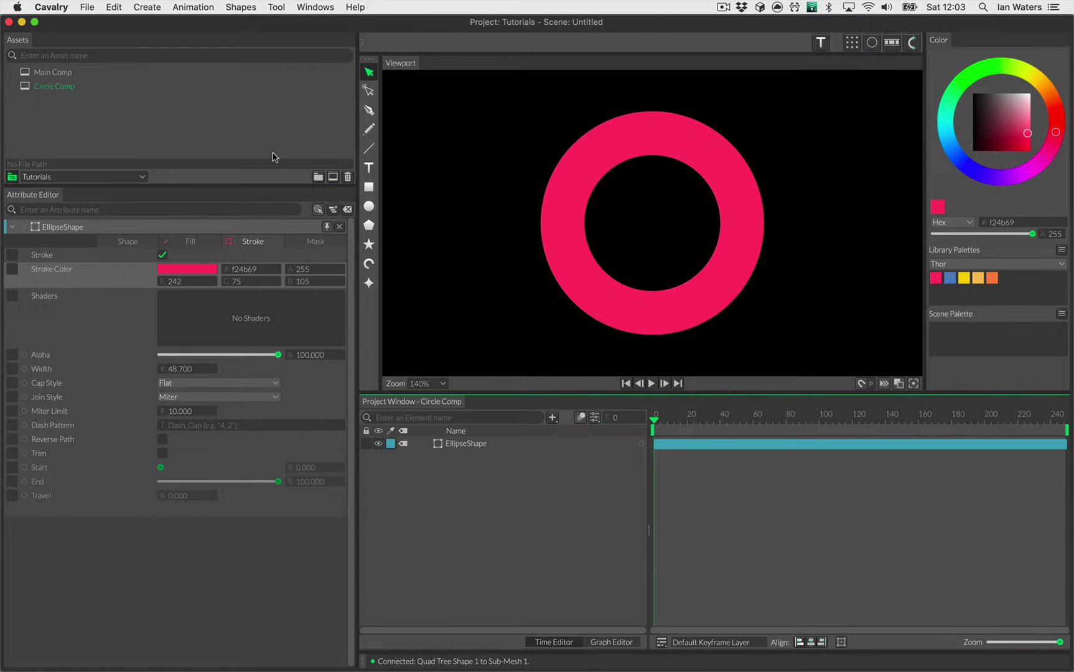
{"action": "double_click", "coordinate": [152, 73]}
{"action": "left_click", "coordinate": [492, 551]}
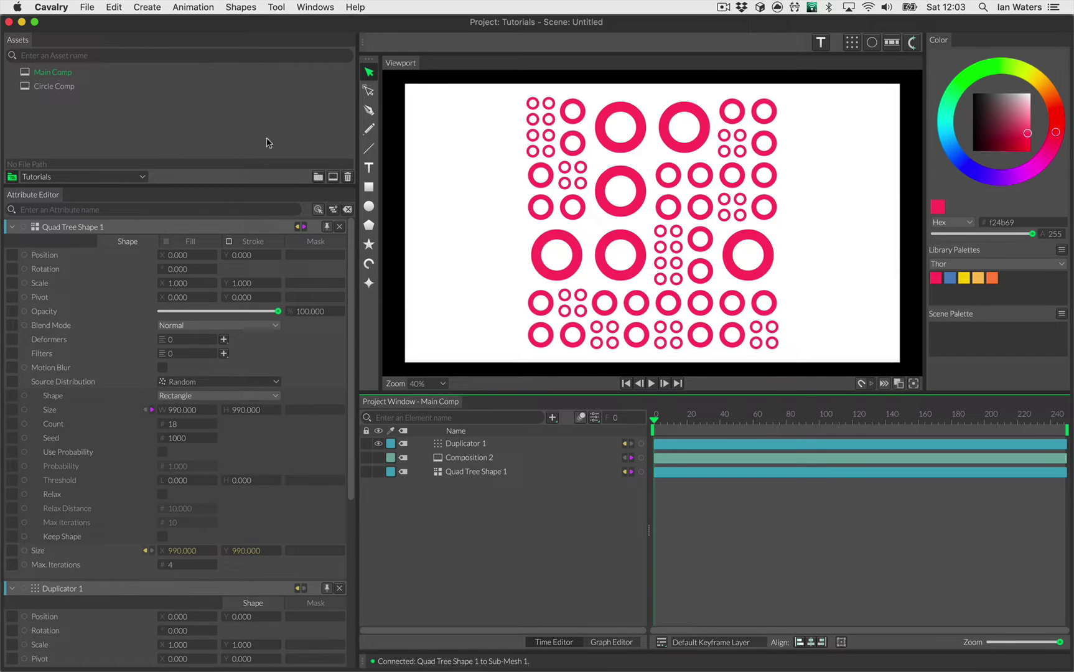
Create a new composition named Dots and open it.
{"action": "left_click", "coordinate": [334, 176]}
{"action": "left_click", "coordinate": [132, 107]}
{"action": "double_click", "coordinate": [132, 106]}
{"action": "type", "text": "Dots"}
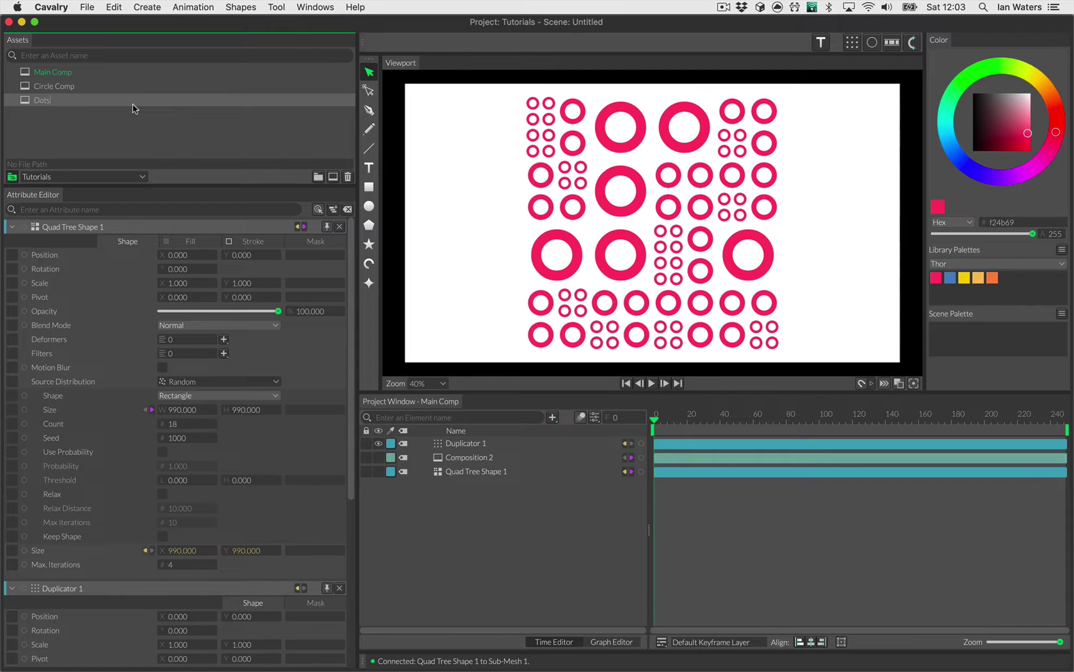
{"action": "double_click", "coordinate": [83, 105]}
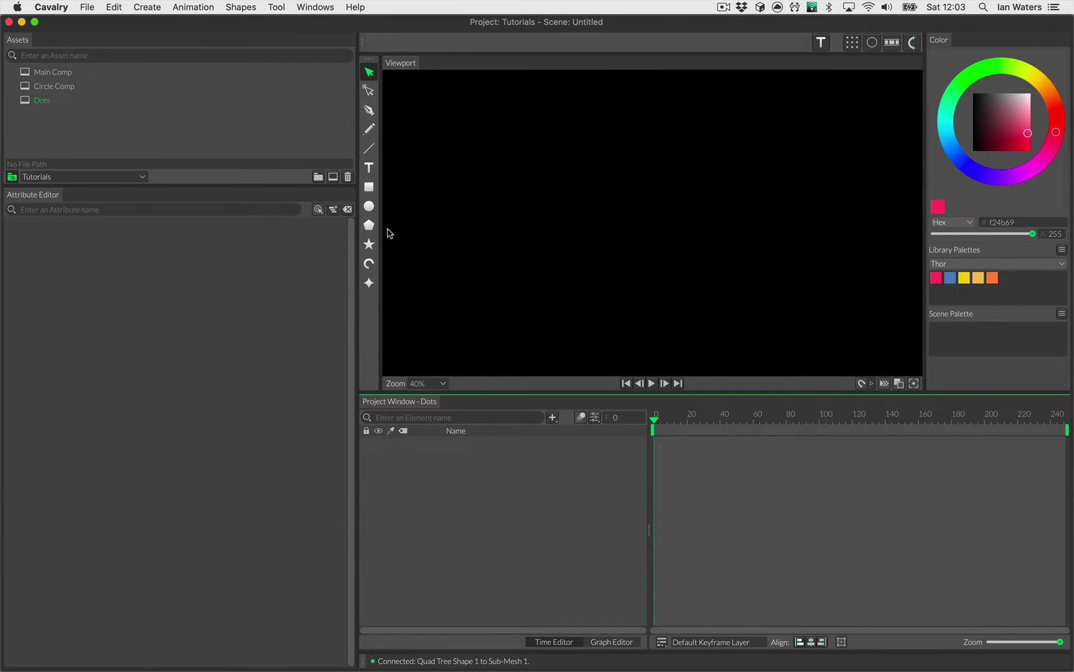
Add an ellipse to the Dots composition and create a Duplicator from it.
{"action": "left_click", "coordinate": [369, 206]}
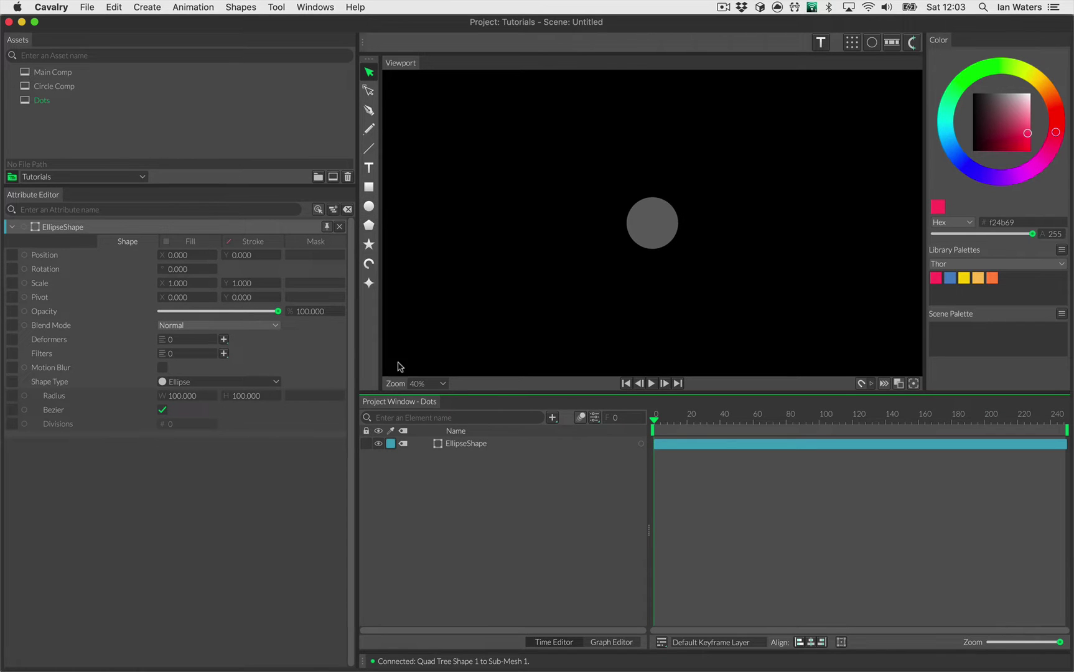
{"action": "left_click", "coordinate": [480, 446]}
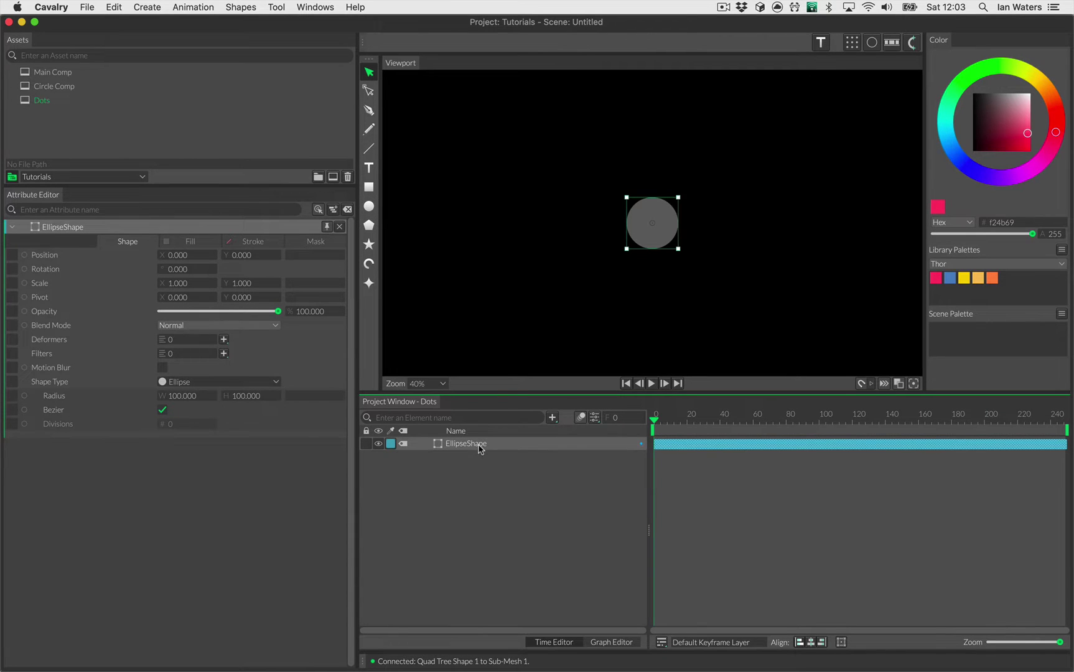
{"action": "left_click", "coordinate": [853, 42]}
{"action": "left_click", "coordinate": [461, 442]}
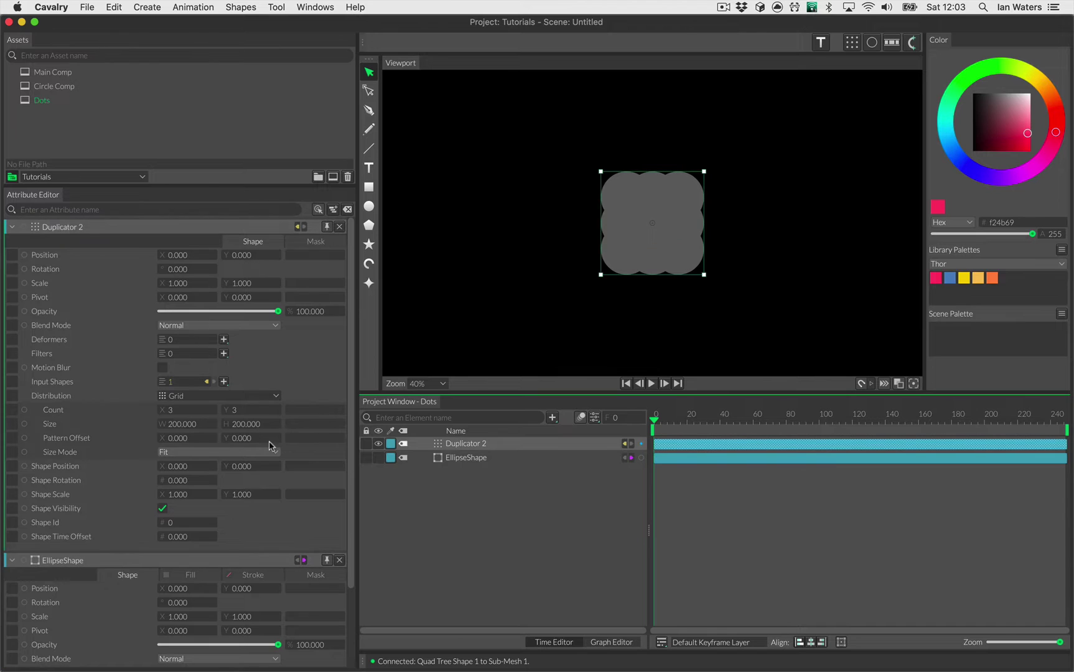
Set the duplicator's grid Size Mode to Step and its Size to 228 by 228.
{"action": "left_click_drag", "start_coordinate": [189, 442], "coordinate": [477, 454]}
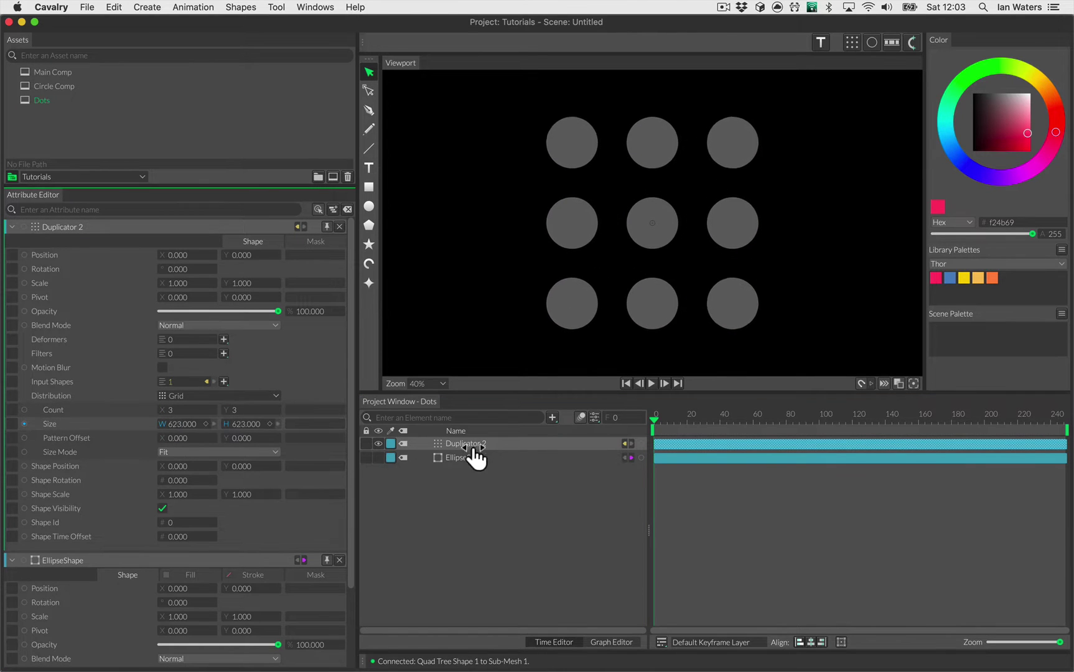
{"action": "left_click", "coordinate": [189, 453]}
{"action": "left_click", "coordinate": [190, 468]}
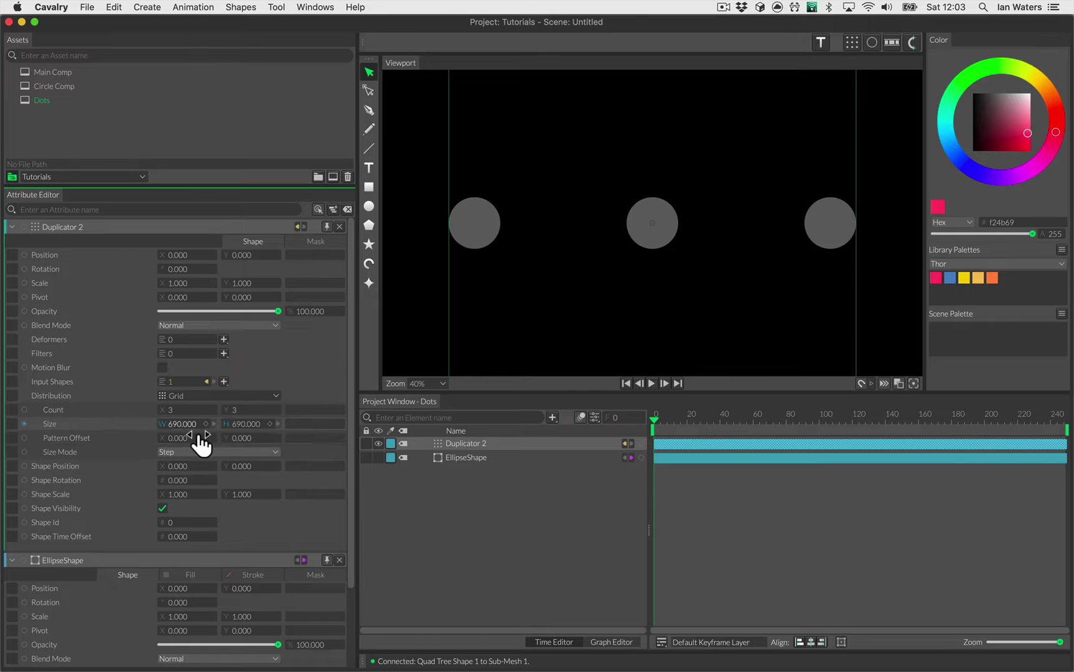
{"action": "left_click_drag", "start_coordinate": [200, 443], "coordinate": [4, 439]}
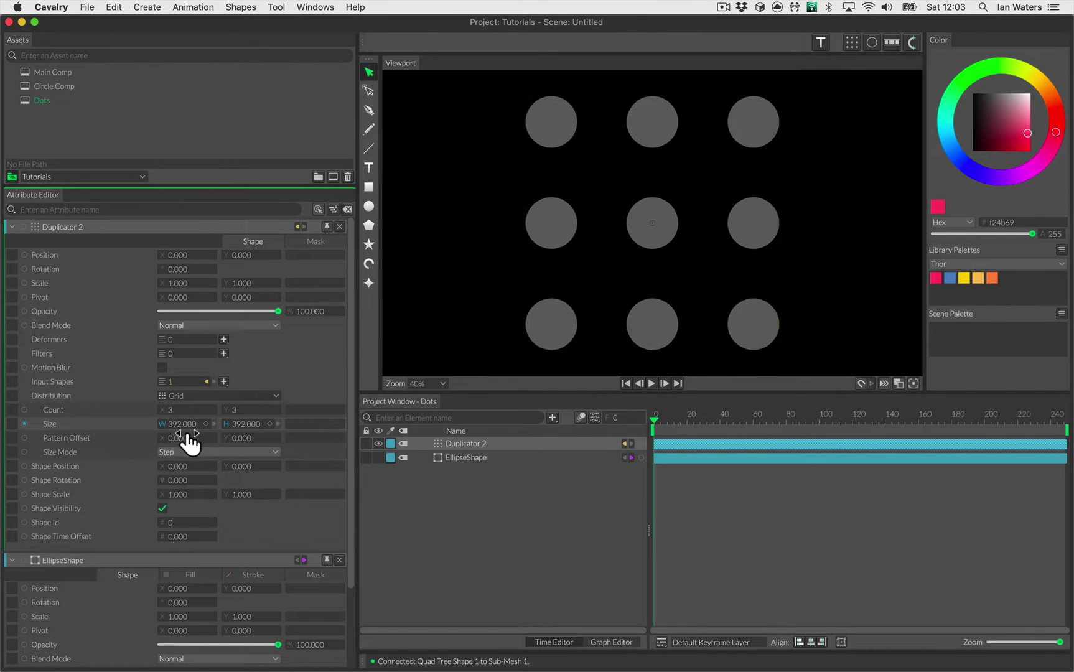
{"action": "left_click_drag", "start_coordinate": [190, 443], "coordinate": [78, 443]}
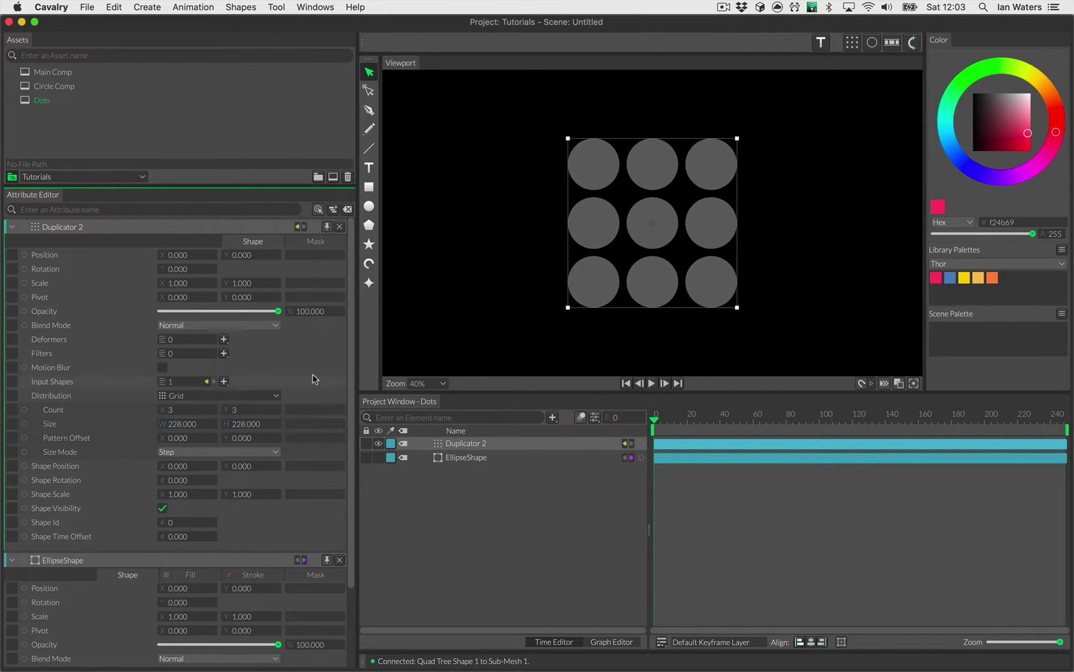
Set the duplicator's grid Count to 7 by 7.
{"action": "scroll", "coordinate": [635, 258], "scroll_direction": "down", "scroll_amount": 1}
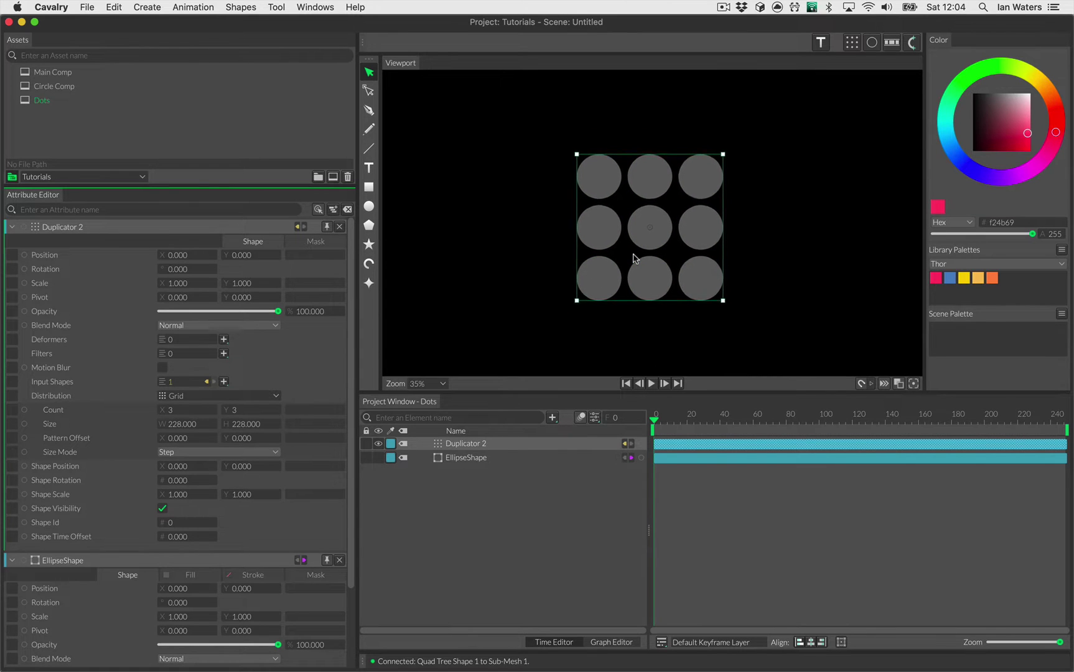
{"action": "scroll", "coordinate": [635, 258], "scroll_direction": "down", "scroll_amount": 1}
{"action": "left_click_drag", "start_coordinate": [196, 429], "coordinate": [201, 428]}
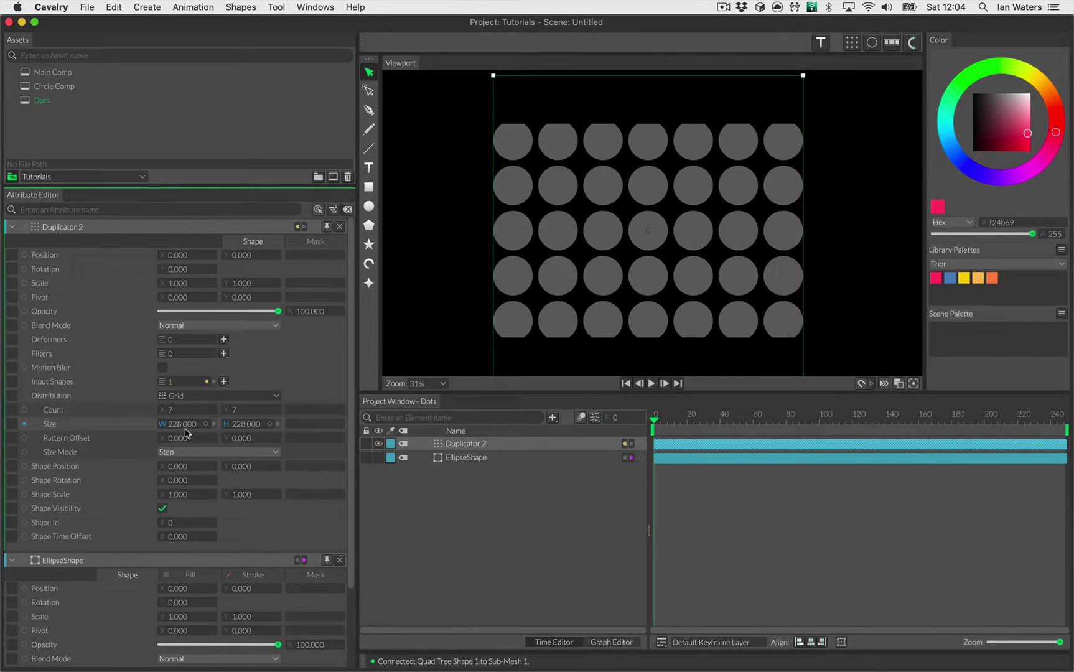
Reduce the source ellipse's Radius to 32 and set the duplicator's grid Size to 82 by 82.
{"action": "left_click", "coordinate": [471, 461]}
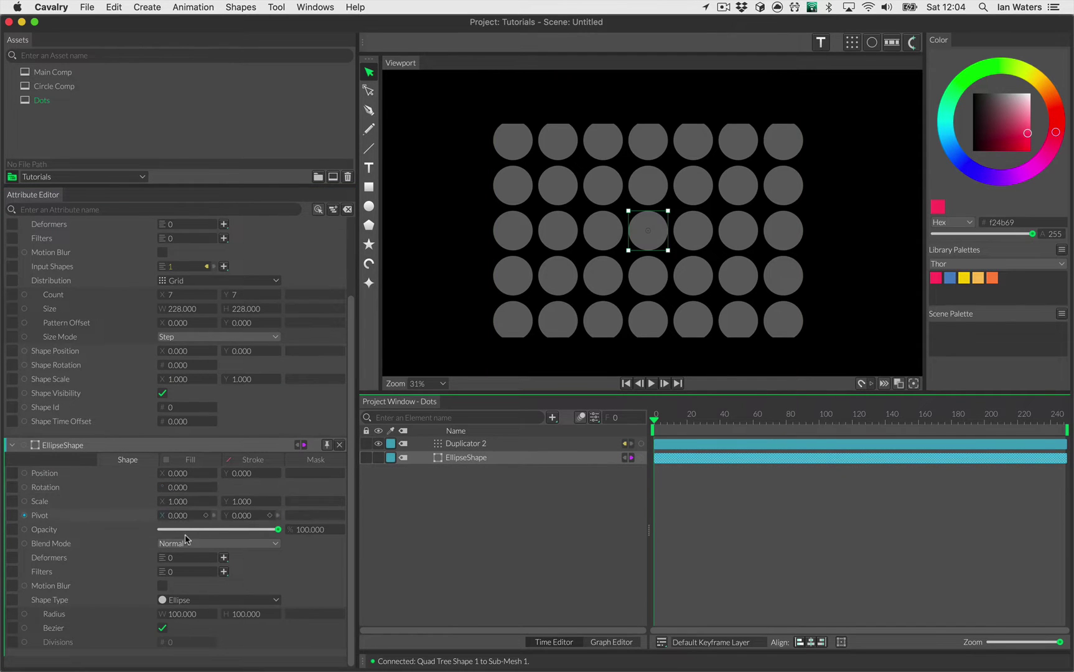
{"action": "left_click_drag", "start_coordinate": [184, 616], "coordinate": [147, 619]}
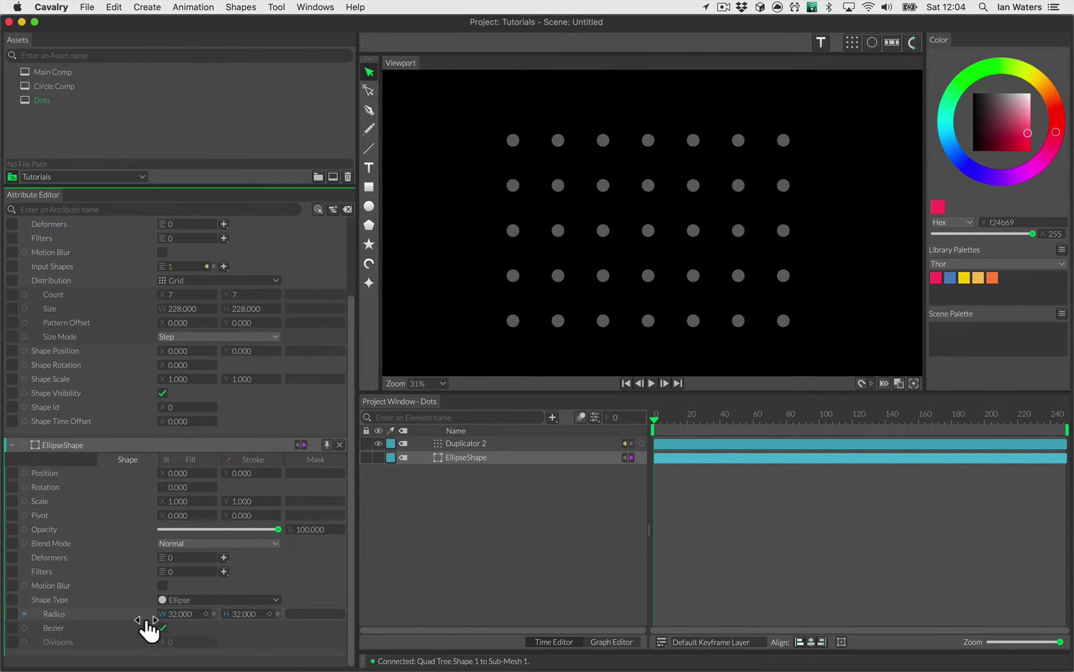
{"action": "scroll", "coordinate": [221, 417], "scroll_direction": "up", "scroll_amount": 5}
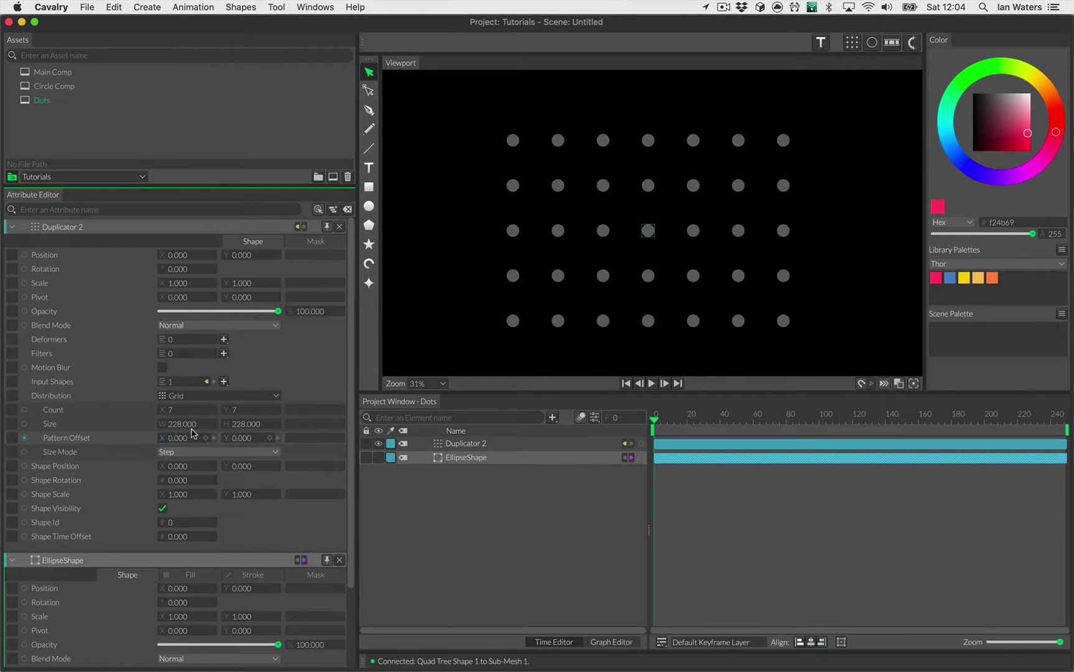
{"action": "left_click_drag", "start_coordinate": [191, 430], "coordinate": [104, 437]}
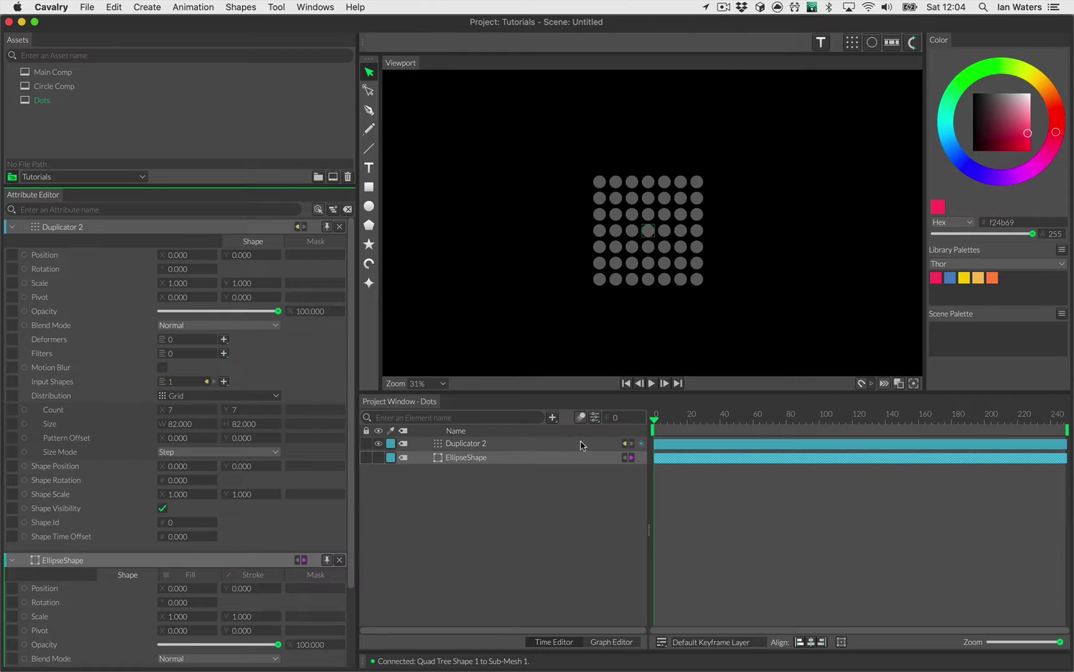
Set the Dots composition's Resolution to 628 by 628, using a Background alpha of 42 as a guide before returning it to 0.
{"action": "left_click", "coordinate": [595, 418]}
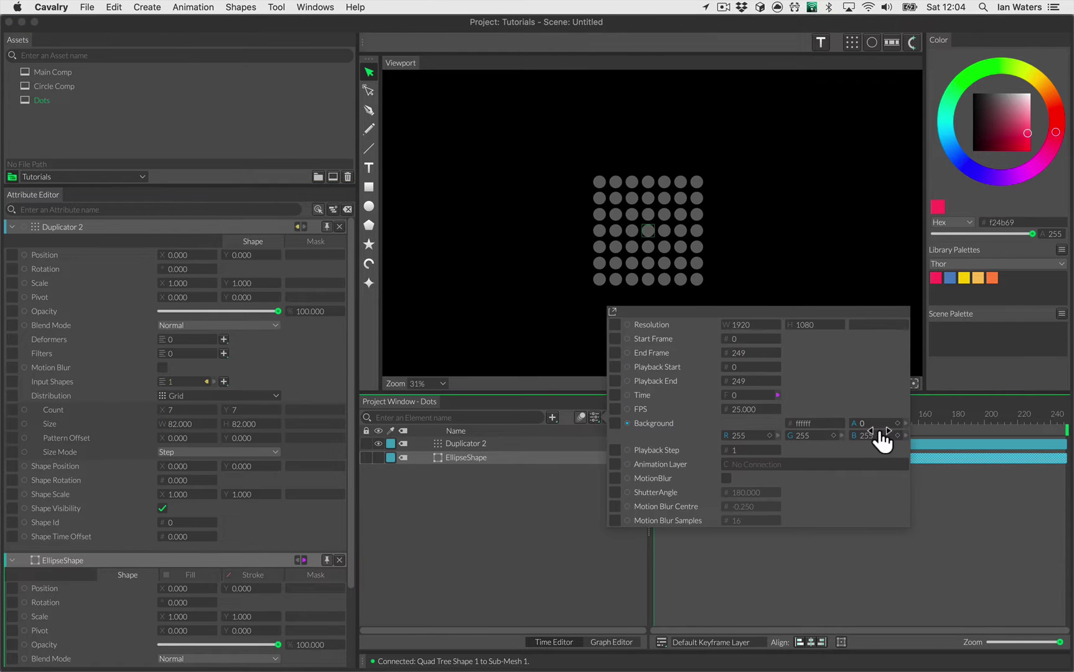
{"action": "left_click_drag", "start_coordinate": [862, 433], "coordinate": [906, 437]}
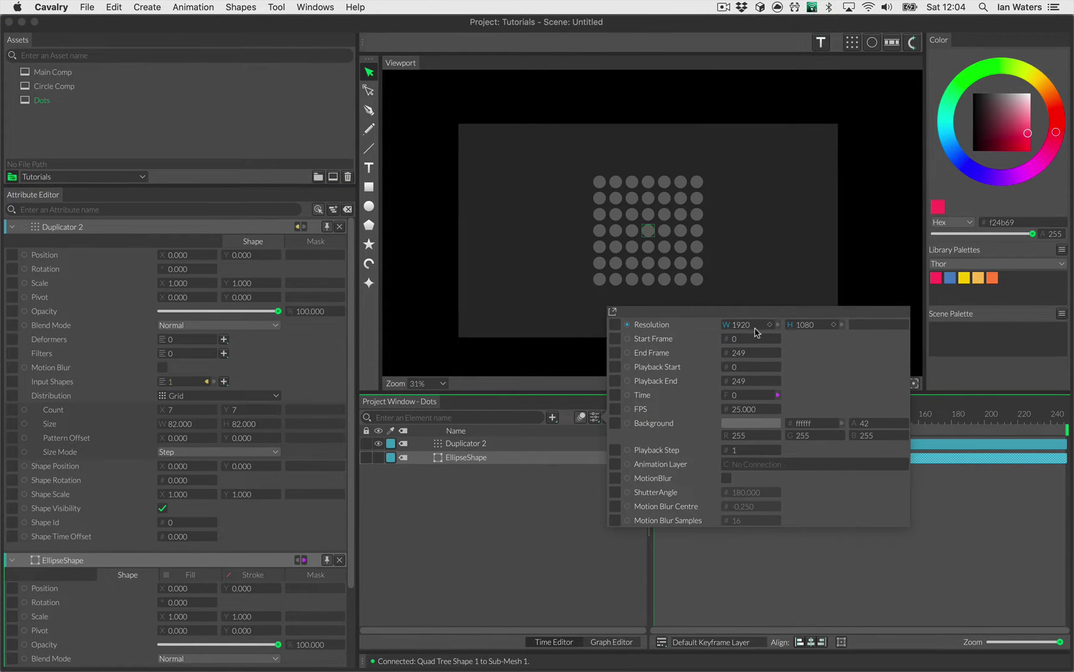
{"action": "left_click_drag", "start_coordinate": [758, 329], "coordinate": [173, 365]}
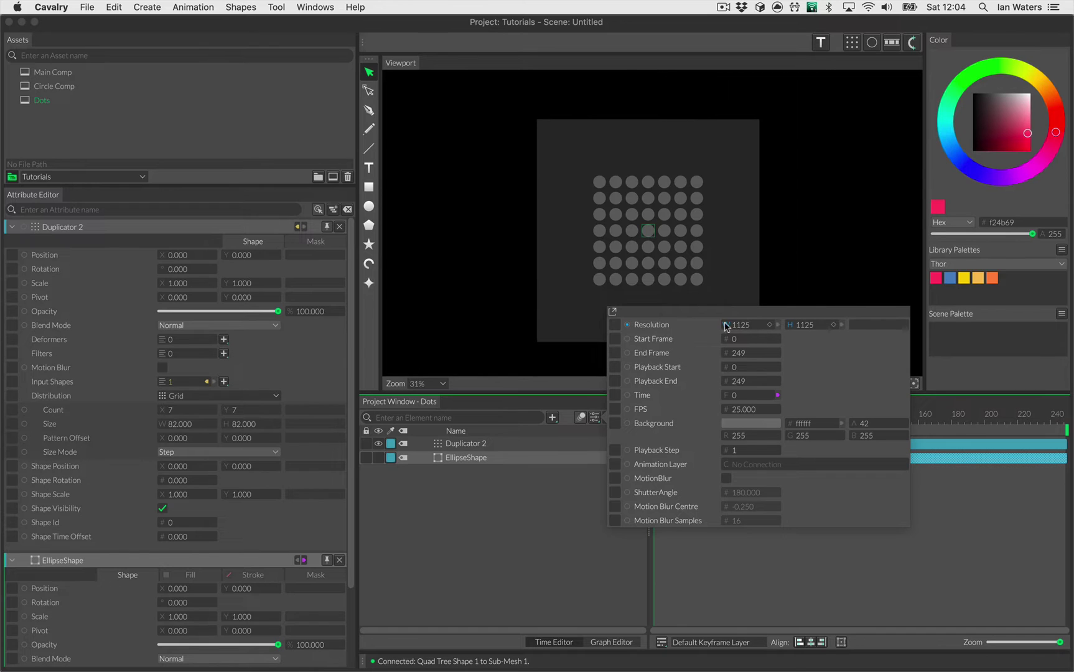
{"action": "left_click_drag", "start_coordinate": [727, 330], "coordinate": [427, 339]}
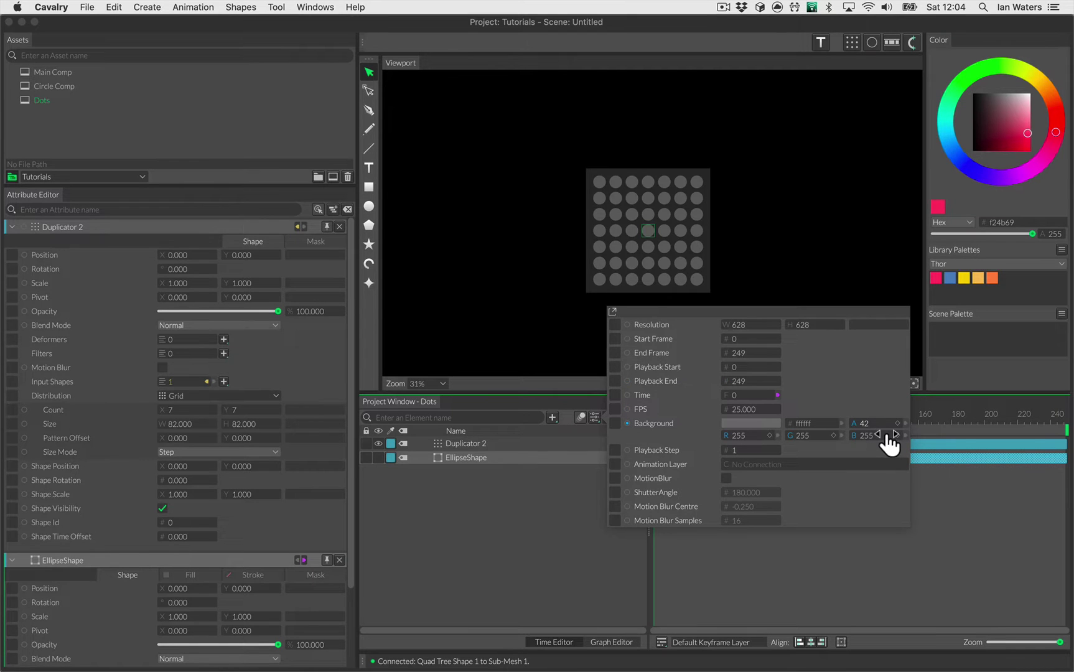
{"action": "left_click_drag", "start_coordinate": [890, 444], "coordinate": [688, 444]}
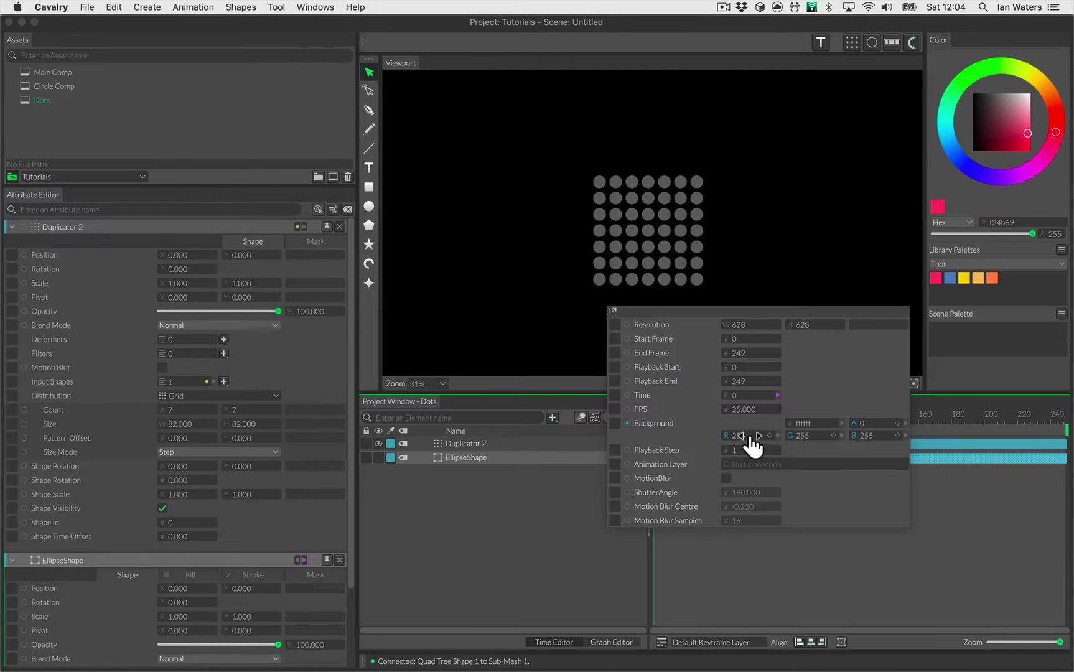
{"action": "left_click", "coordinate": [539, 516]}
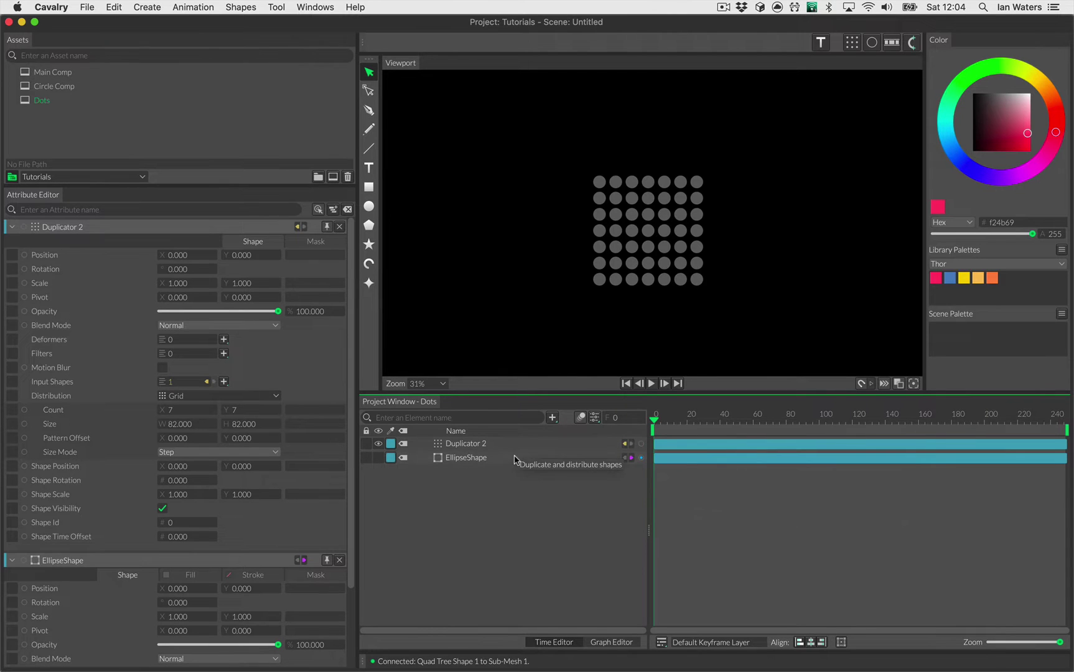
Set the source ellipse's Fill Color to yellow f2d12e after trying f2c26a, and select Duplicator 2.
{"action": "left_click", "coordinate": [514, 459]}
{"action": "left_click", "coordinate": [198, 460]}
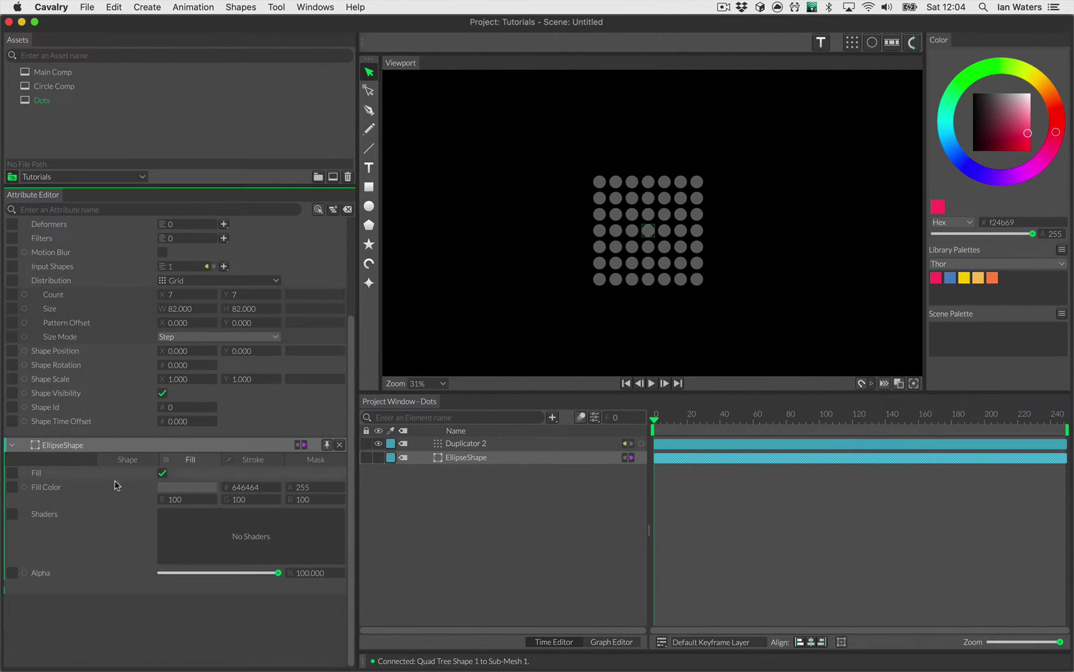
{"action": "left_click", "coordinate": [115, 487]}
{"action": "left_click", "coordinate": [965, 278]}
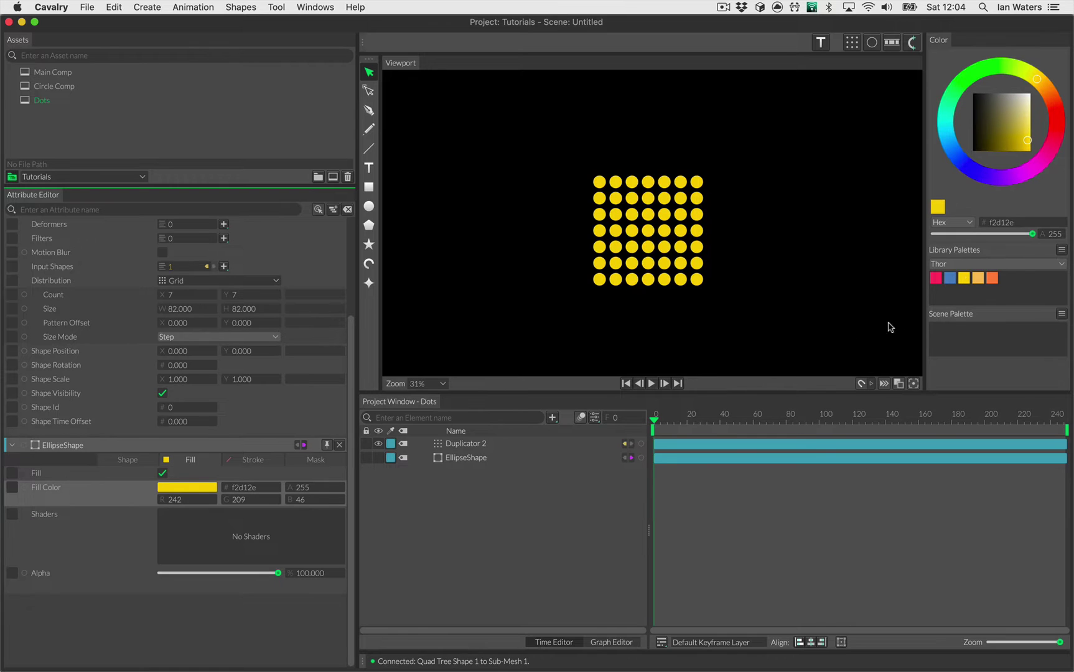
{"action": "left_click", "coordinate": [979, 279]}
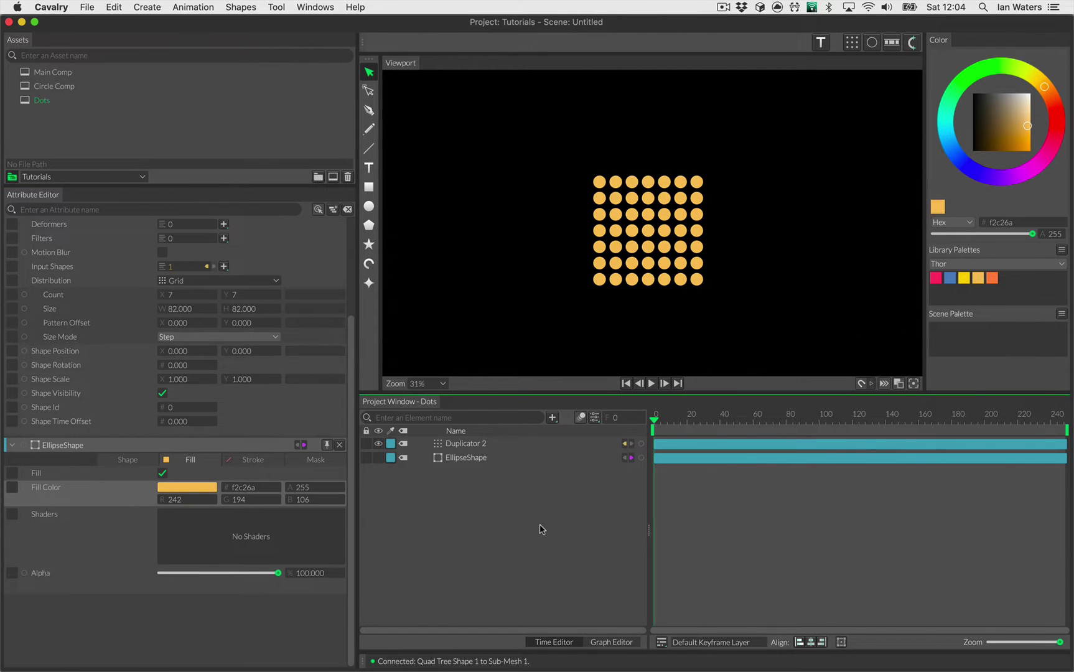
{"action": "left_click", "coordinate": [966, 278]}
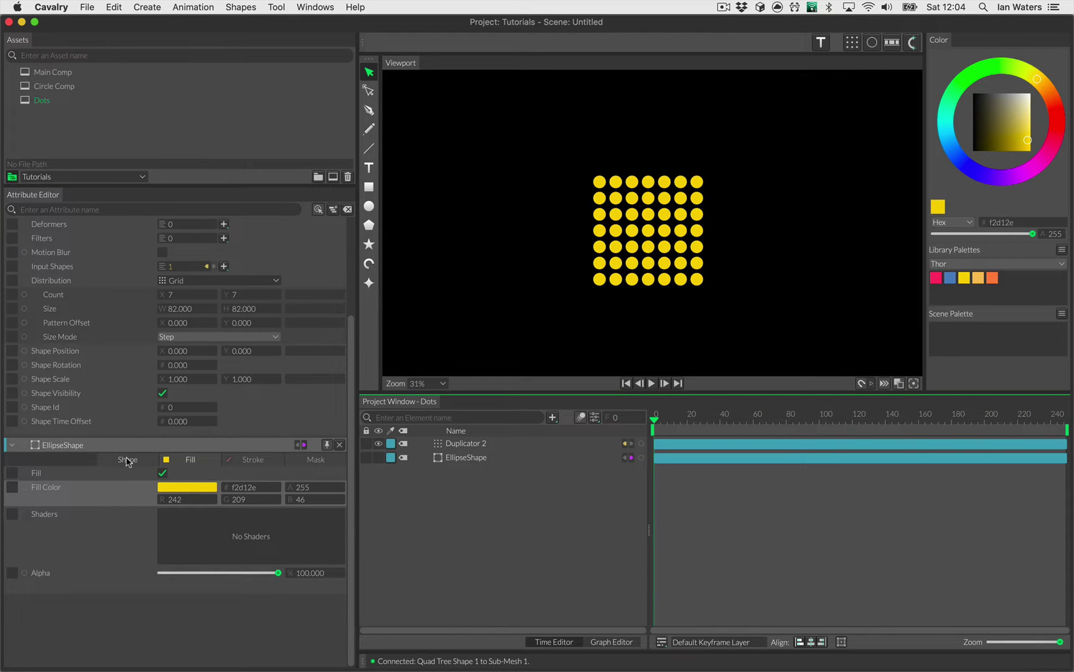
{"action": "left_click", "coordinate": [474, 444]}
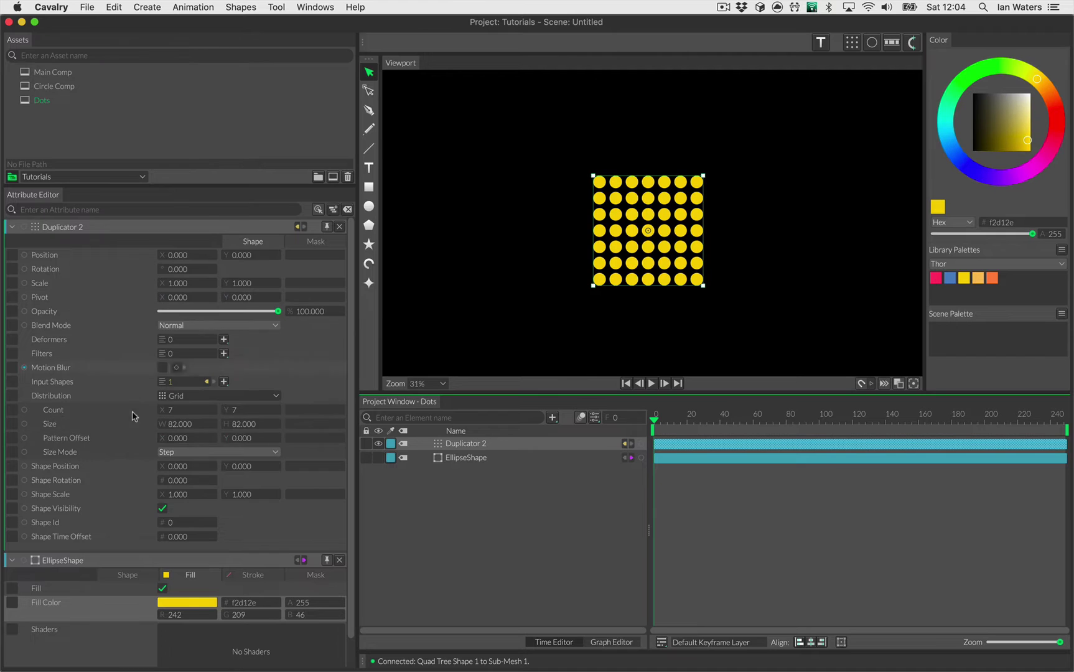
Add a Noise behaviour to Duplicator 2's Shape Visibility and play back the flickering dots.
{"action": "right_click", "coordinate": [93, 511]}
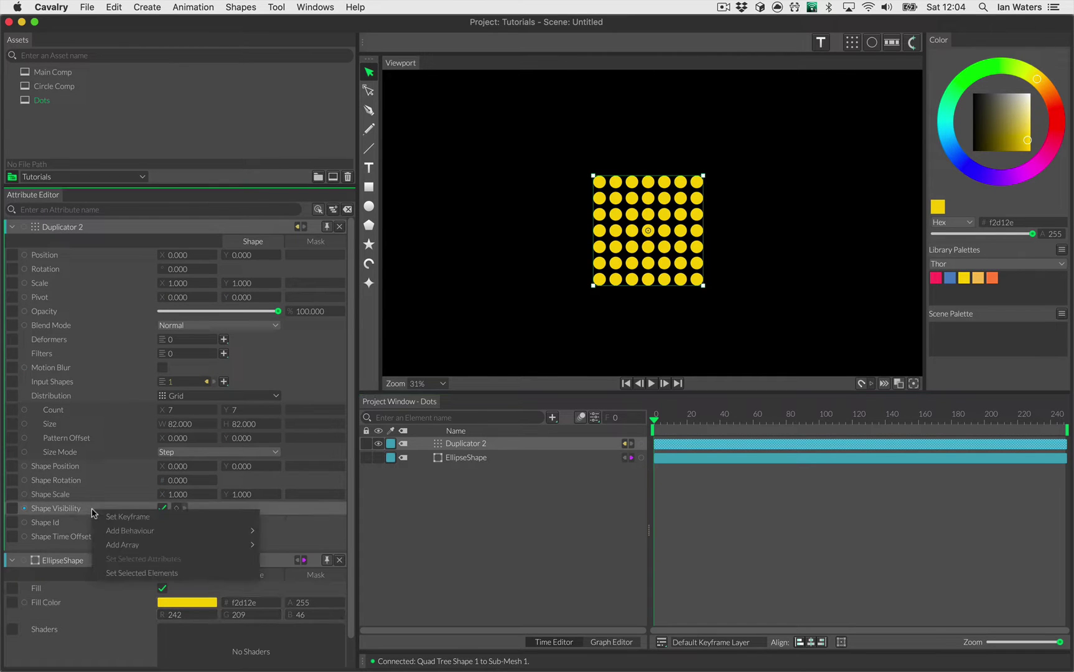
{"action": "mouse_move", "coordinate": [142, 532]}
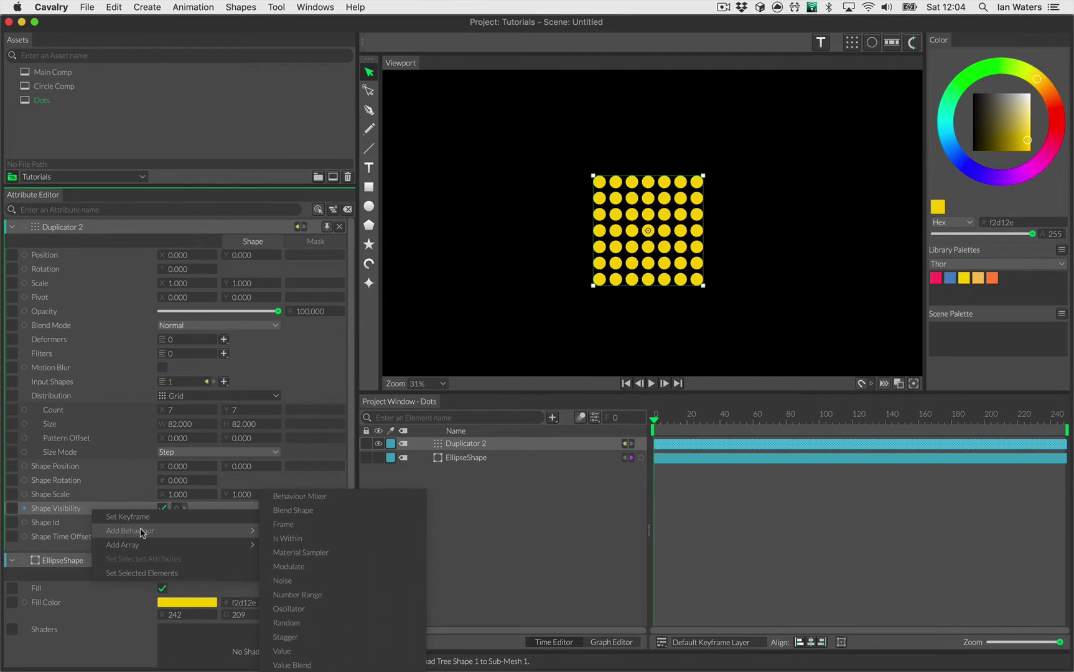
{"action": "left_click", "coordinate": [338, 582]}
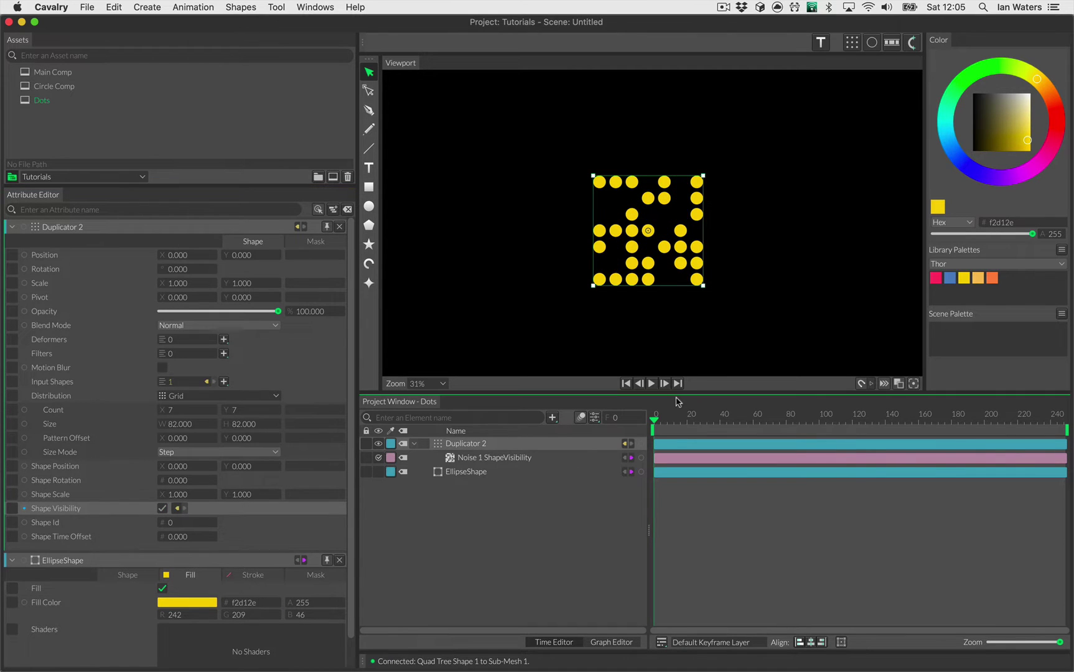
{"action": "left_click", "coordinate": [651, 384]}
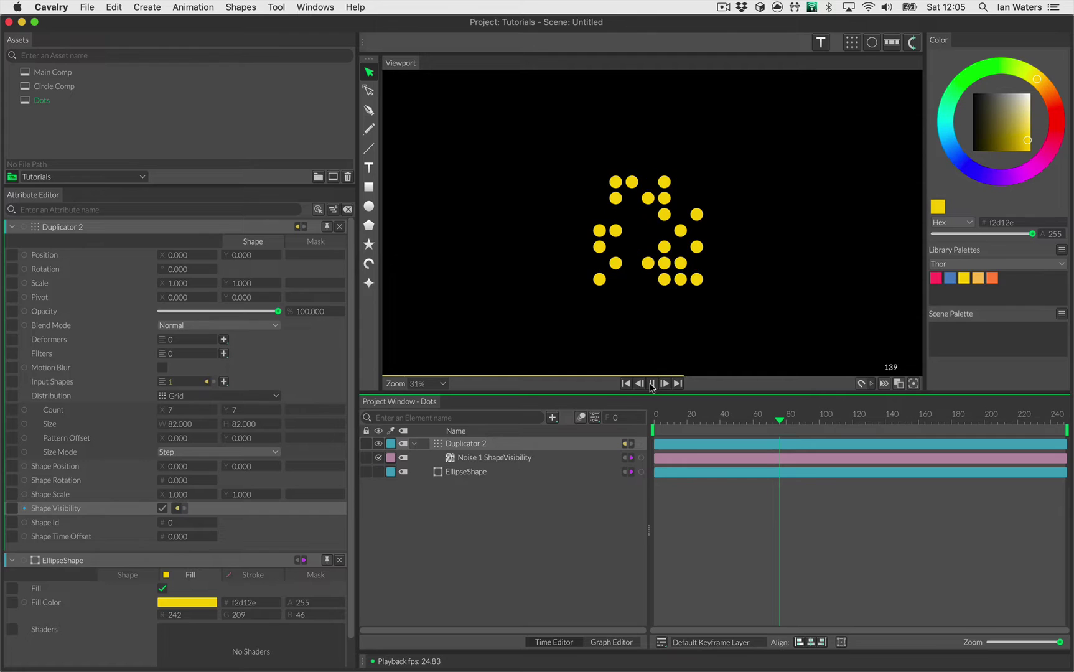
{"action": "left_click", "coordinate": [652, 384]}
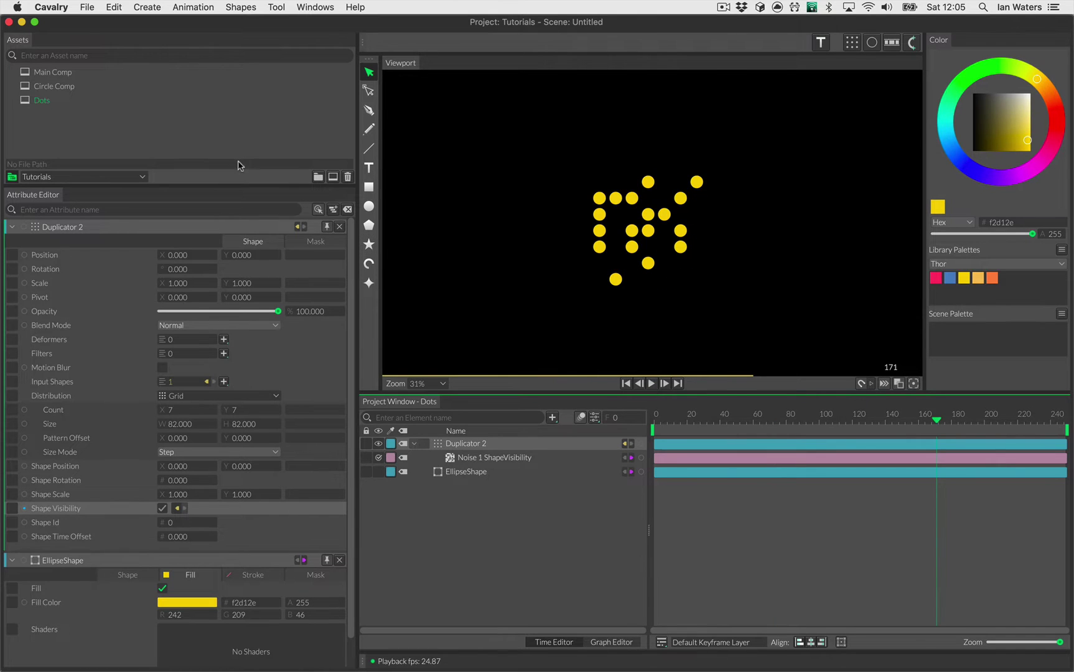
Add the Dots composition to Main Comp, hide it, and connect it to a new index of Duplicator 1's Input Shapes.
{"action": "double_click", "coordinate": [81, 74]}
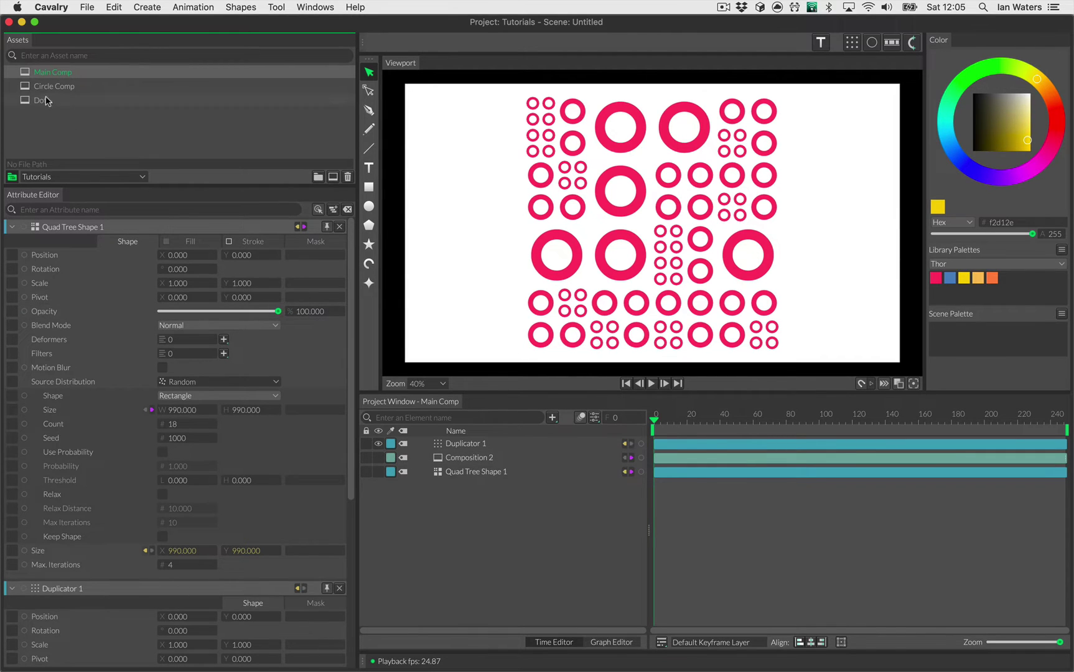
{"action": "left_click_drag", "start_coordinate": [45, 101], "coordinate": [531, 525]}
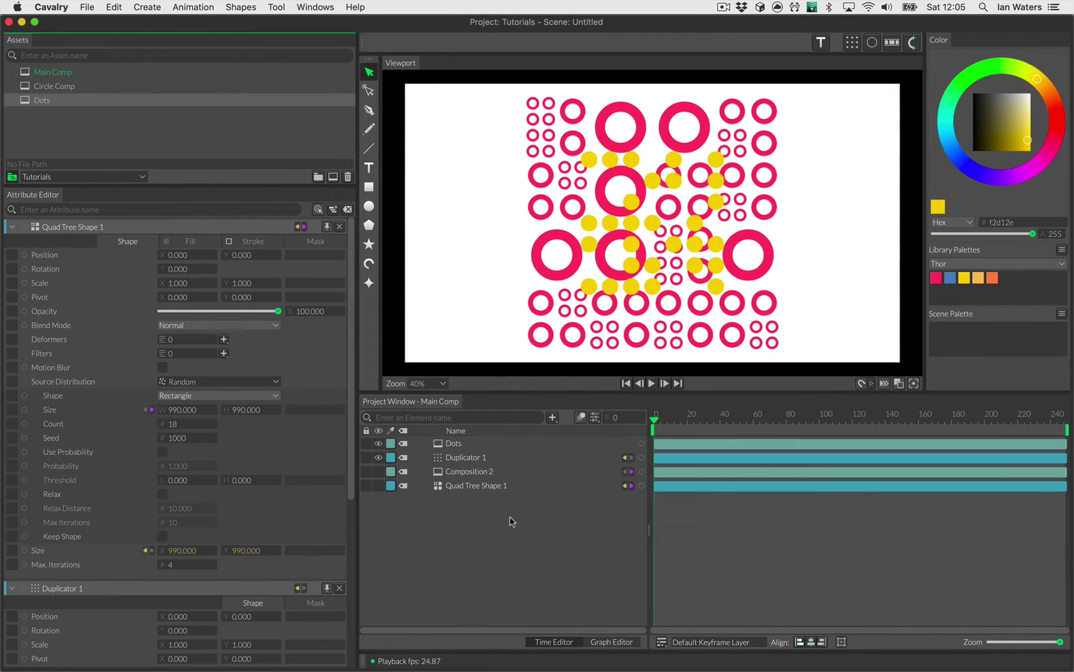
{"action": "left_click", "coordinate": [379, 443]}
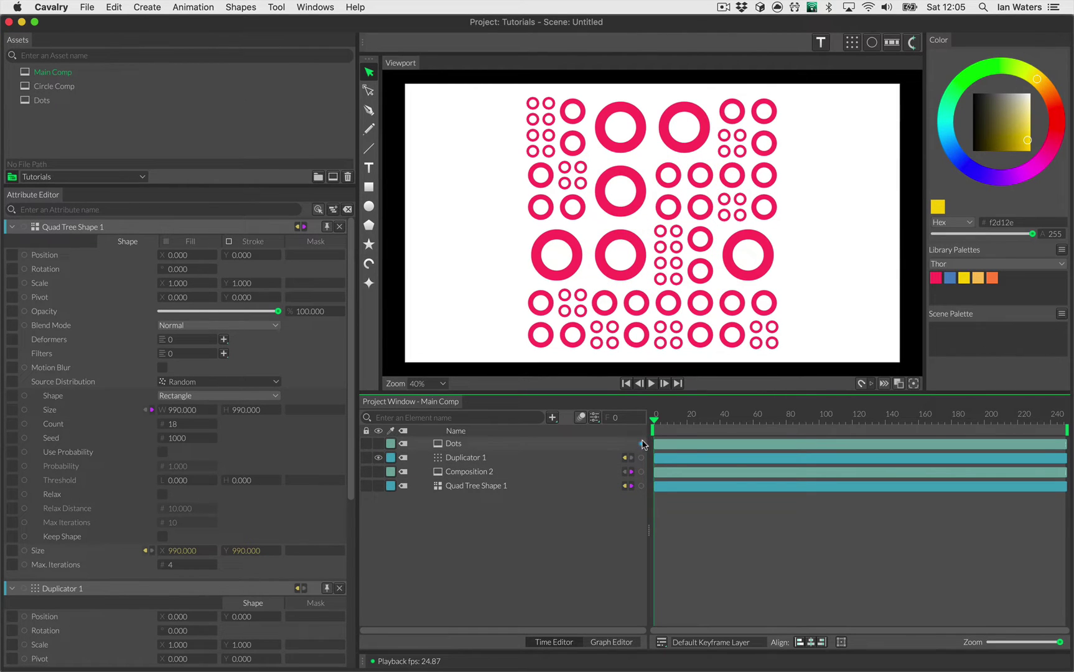
{"action": "left_click_drag", "start_coordinate": [643, 444], "coordinate": [462, 462]}
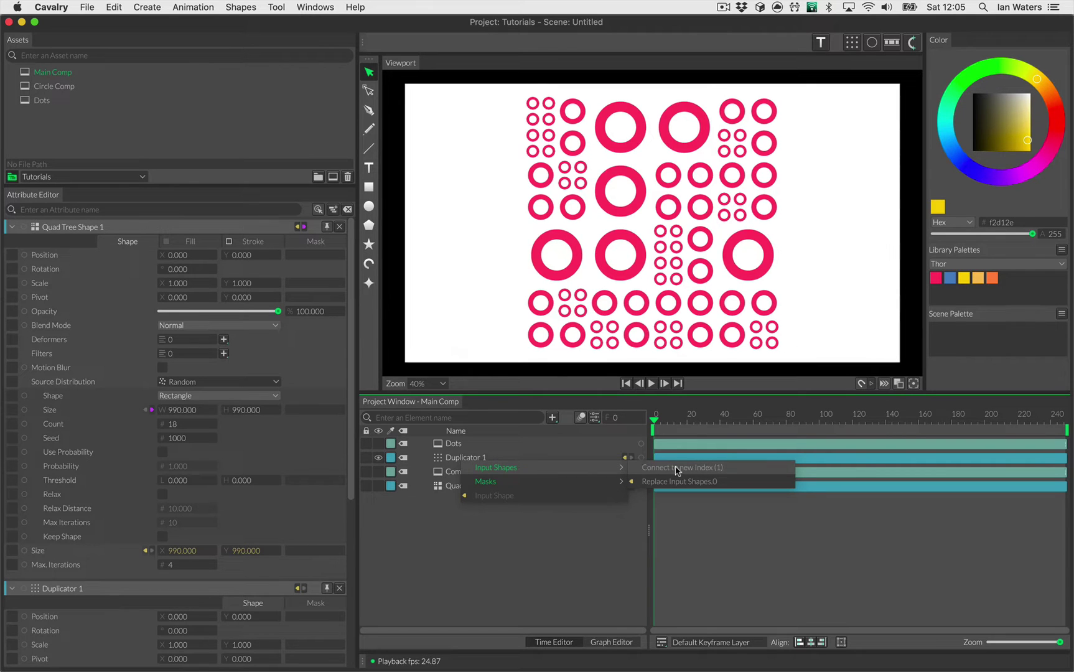
{"action": "left_click", "coordinate": [676, 468]}
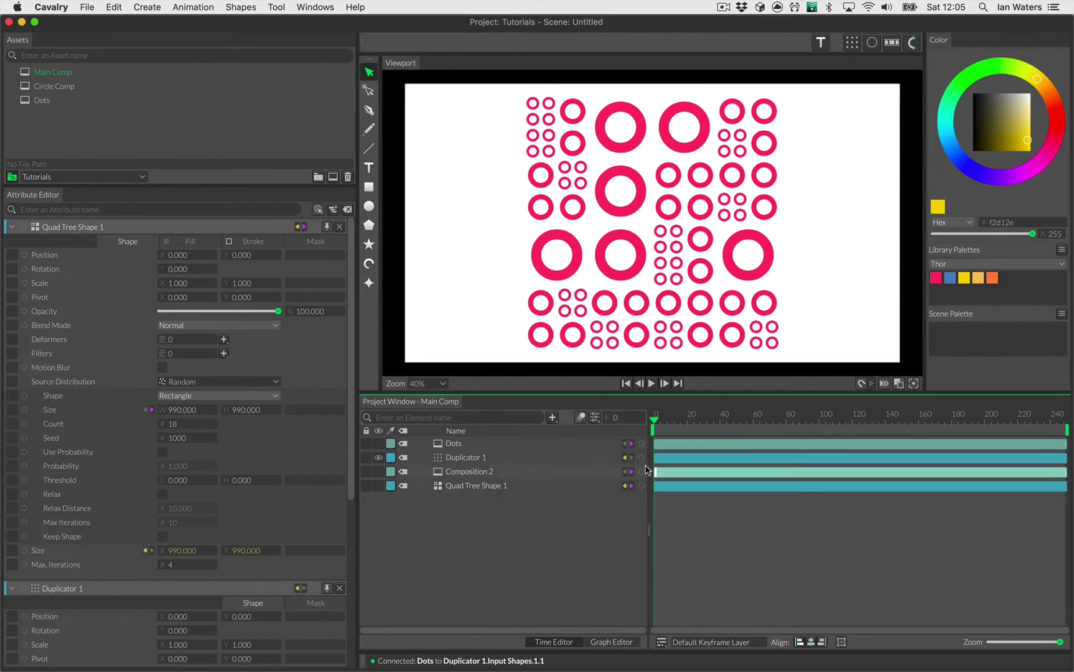
Preview Duplicator 1 with Shape Id 1, then return the Shape Id to 0.
{"action": "left_click", "coordinate": [498, 463]}
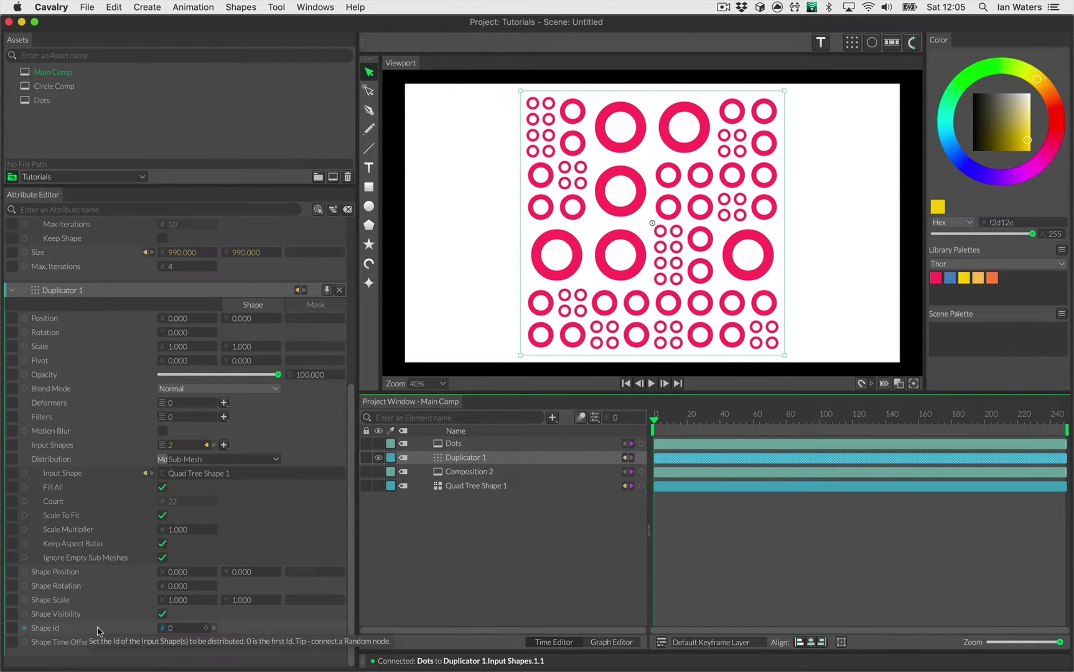
{"action": "left_click", "coordinate": [170, 628]}
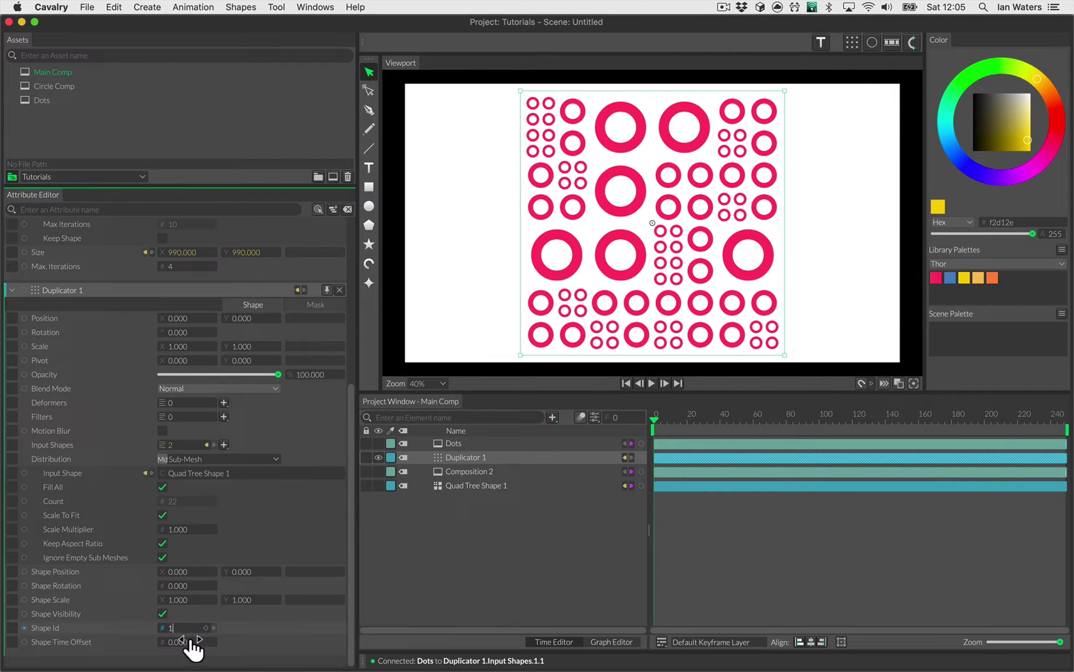
{"action": "key", "text": "Return"}
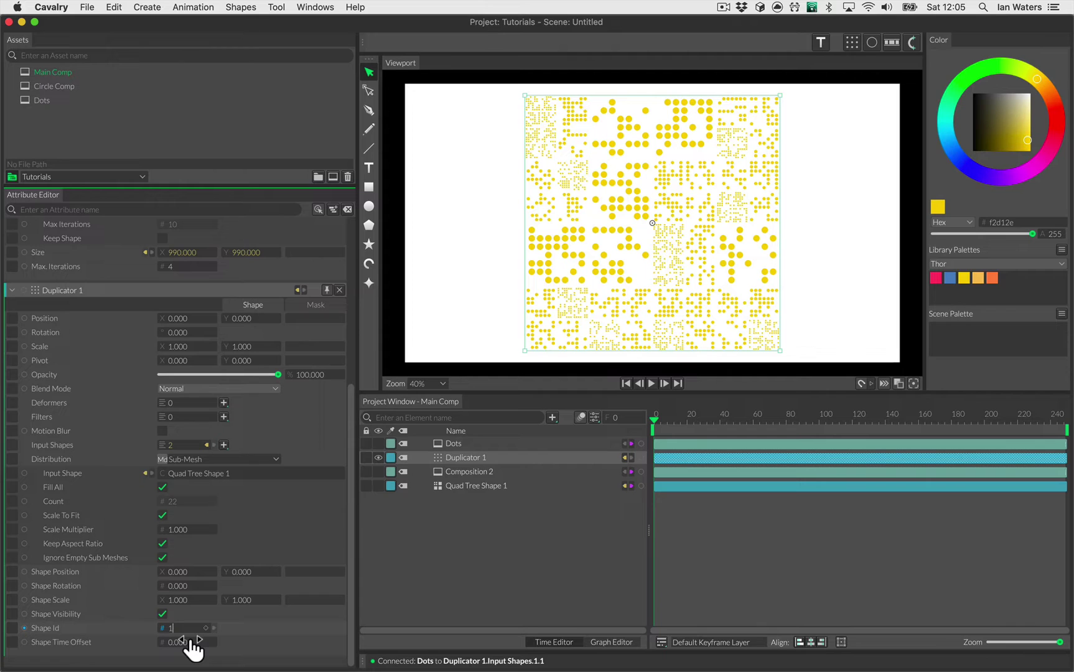
{"action": "key", "text": "Return"}
{"action": "type", "text": "0"}
{"action": "key", "text": "Return"}
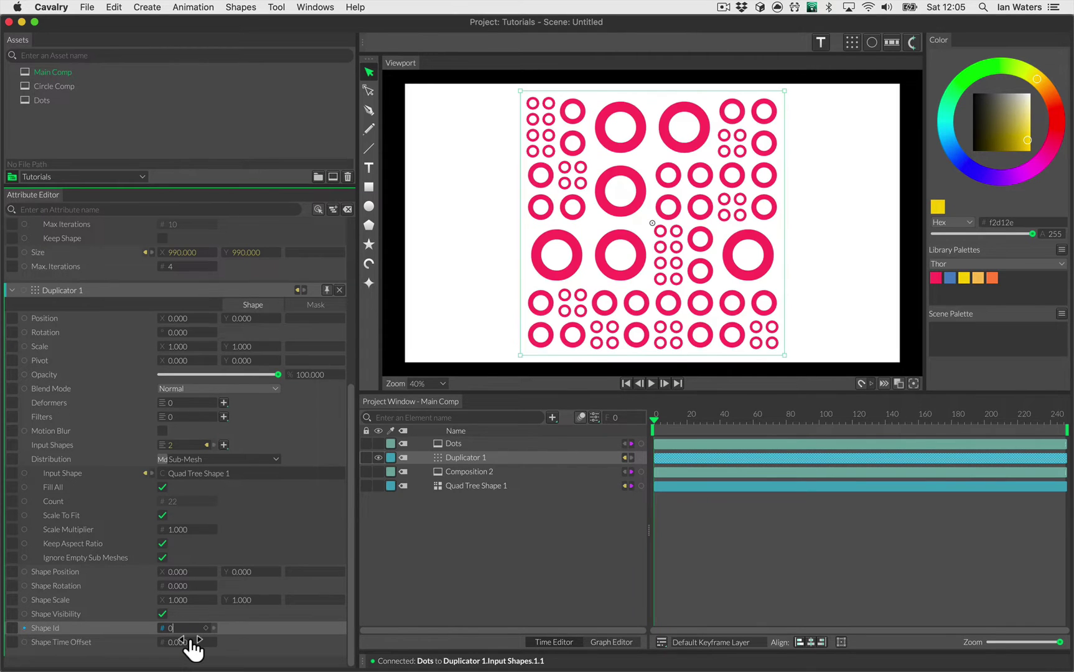
Add a Random behaviour to Duplicator 1's Shape Id and set its Maximum to 1.
{"action": "right_click", "coordinate": [113, 629]}
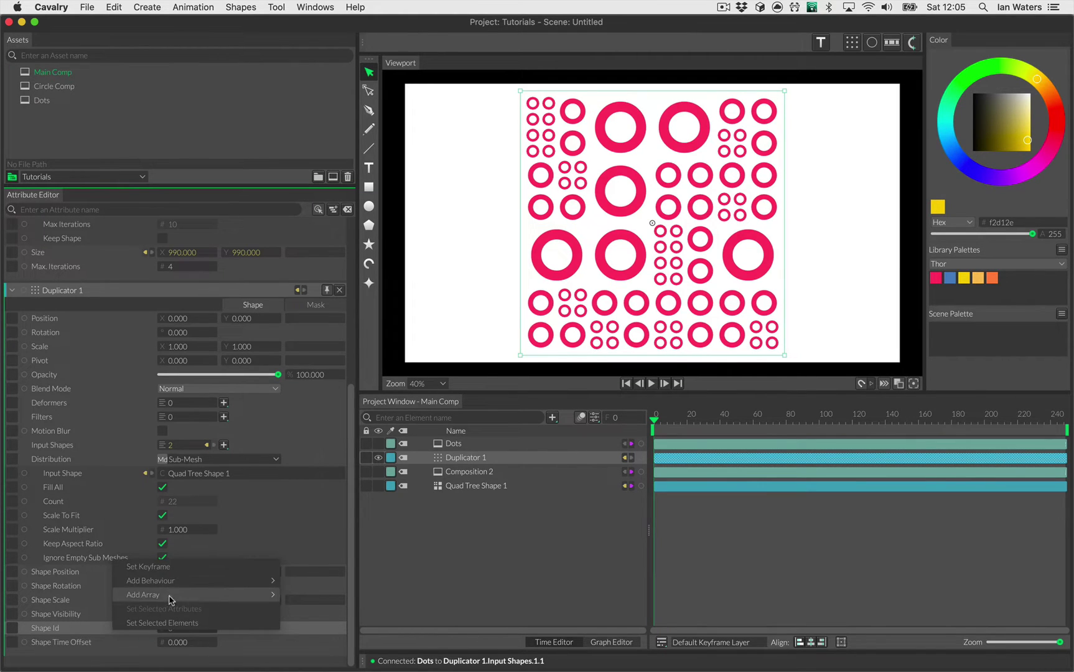
{"action": "mouse_move", "coordinate": [184, 582]}
{"action": "left_click", "coordinate": [311, 588]}
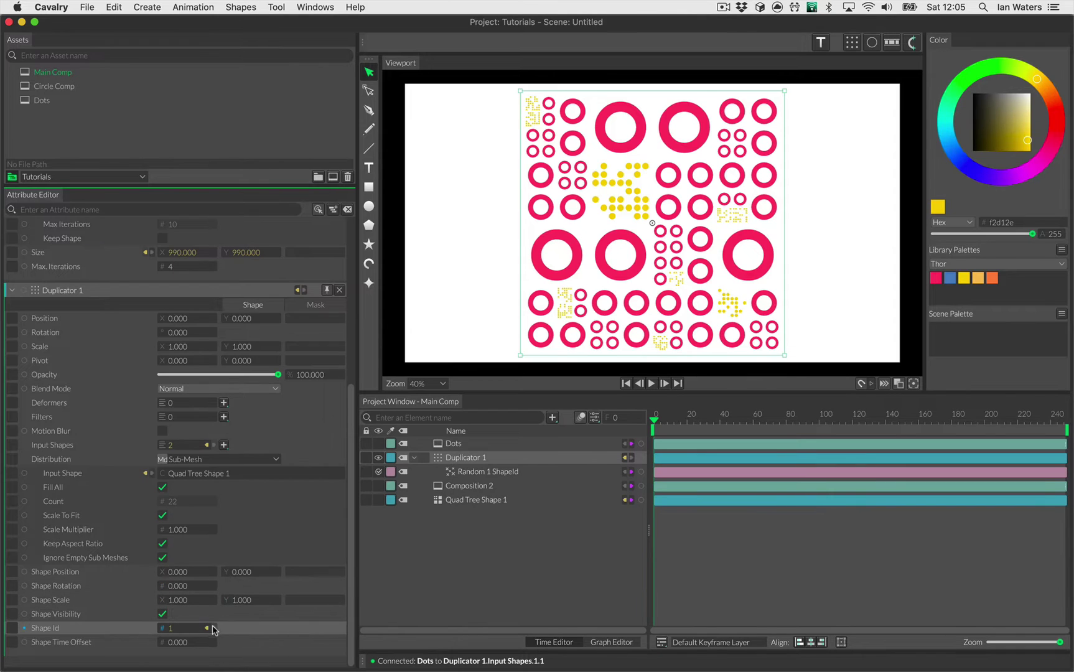
{"action": "mouse_move", "coordinate": [208, 630]}
{"action": "left_click", "coordinate": [267, 627]}
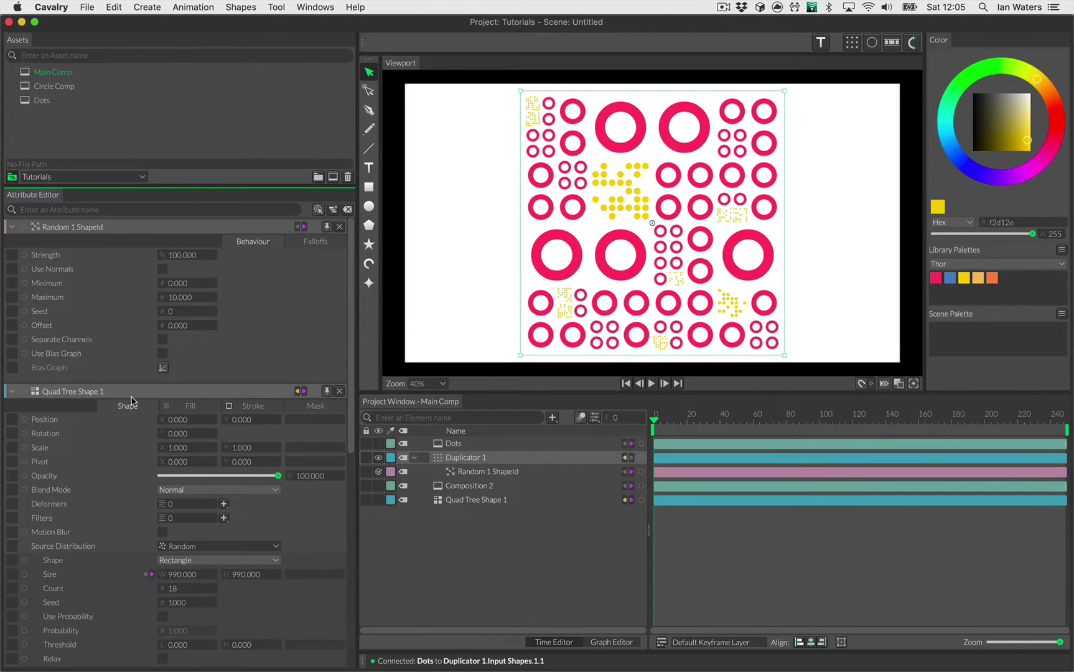
{"action": "left_click", "coordinate": [179, 297]}
{"action": "type", "text": "1"}
{"action": "key", "text": "Return"}
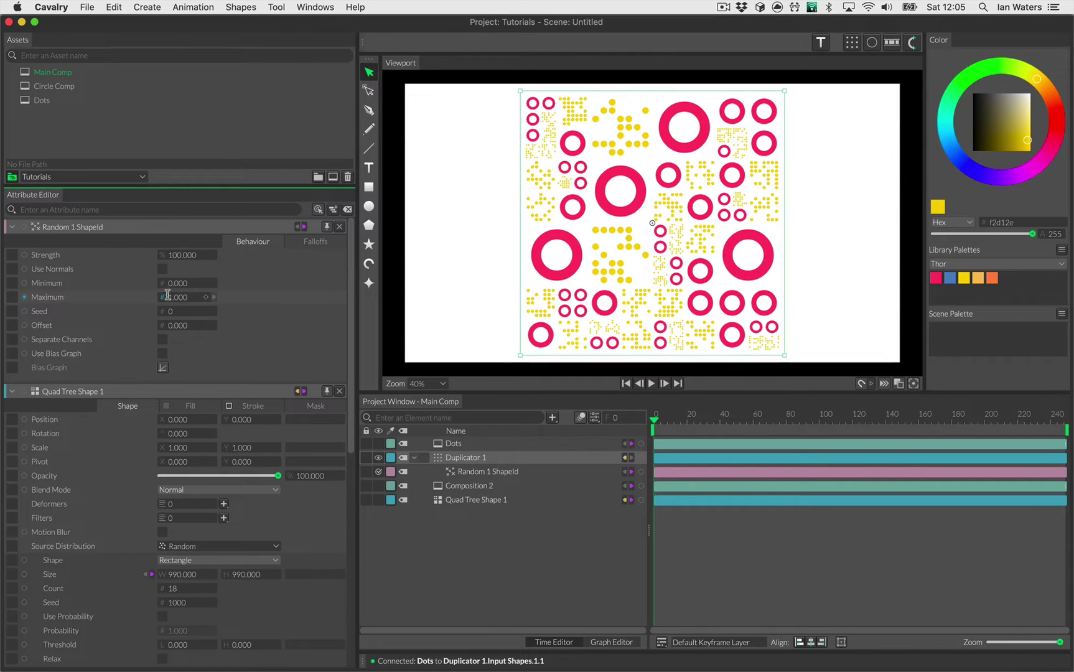
{"action": "left_click", "coordinate": [129, 297]}
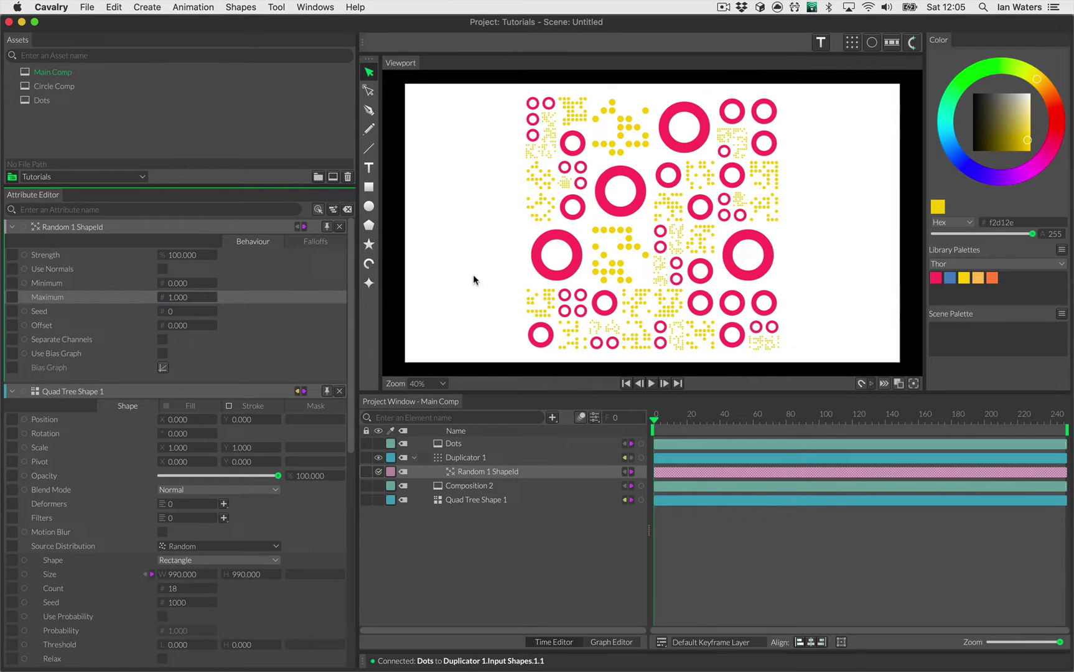
Play back Main Comp to check the animated dots among the rings.
{"action": "left_click", "coordinate": [652, 383]}
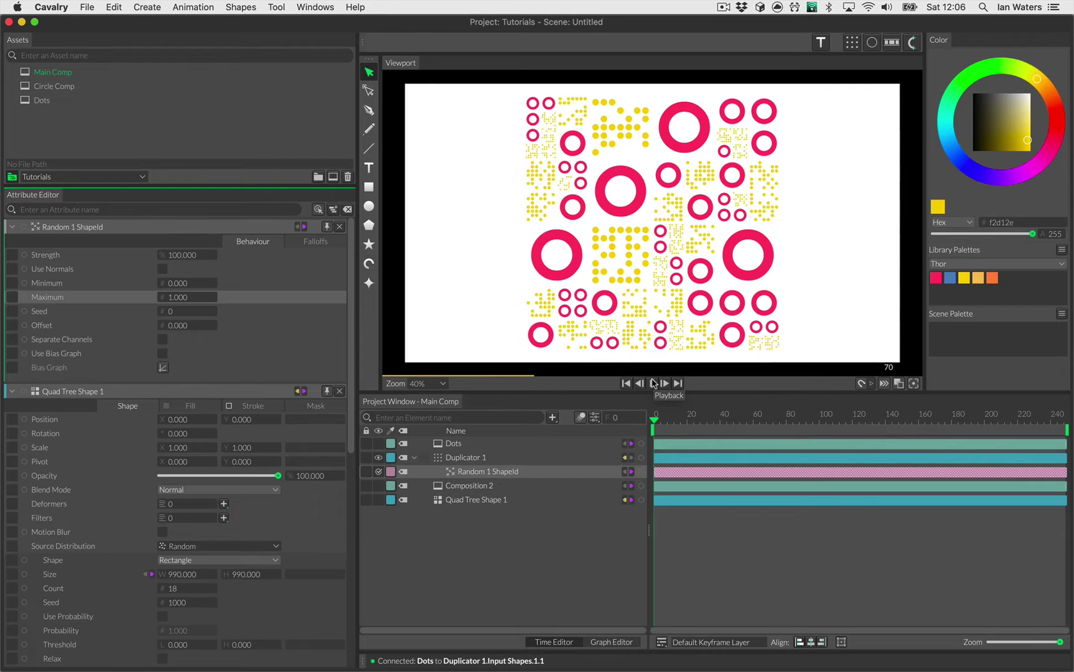
{"action": "left_click", "coordinate": [653, 383]}
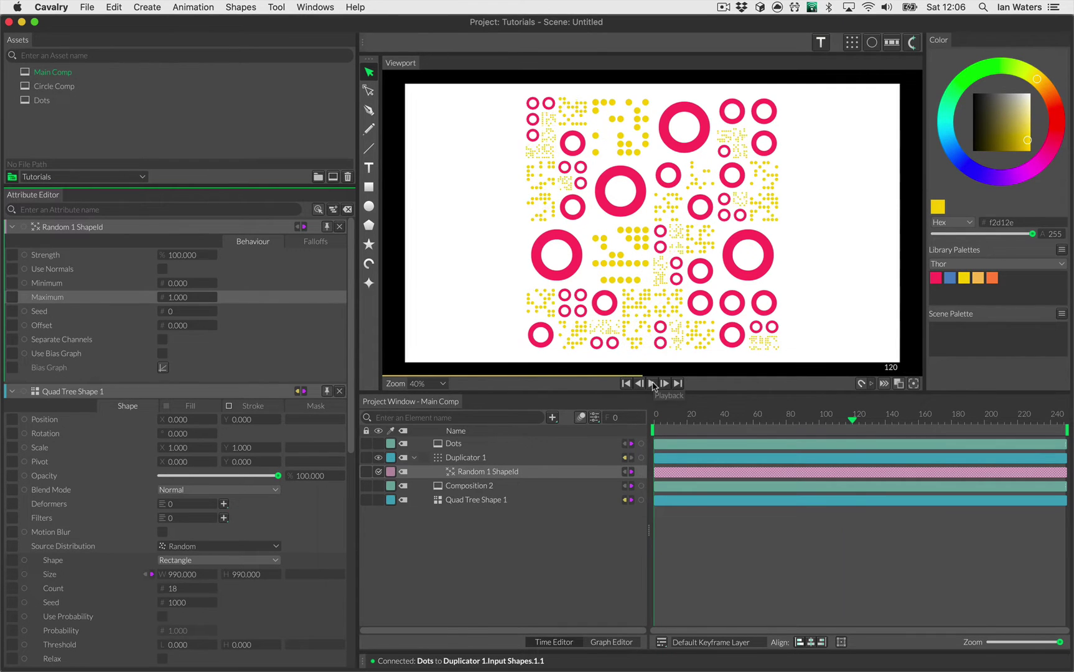
{"action": "left_click", "coordinate": [557, 553]}
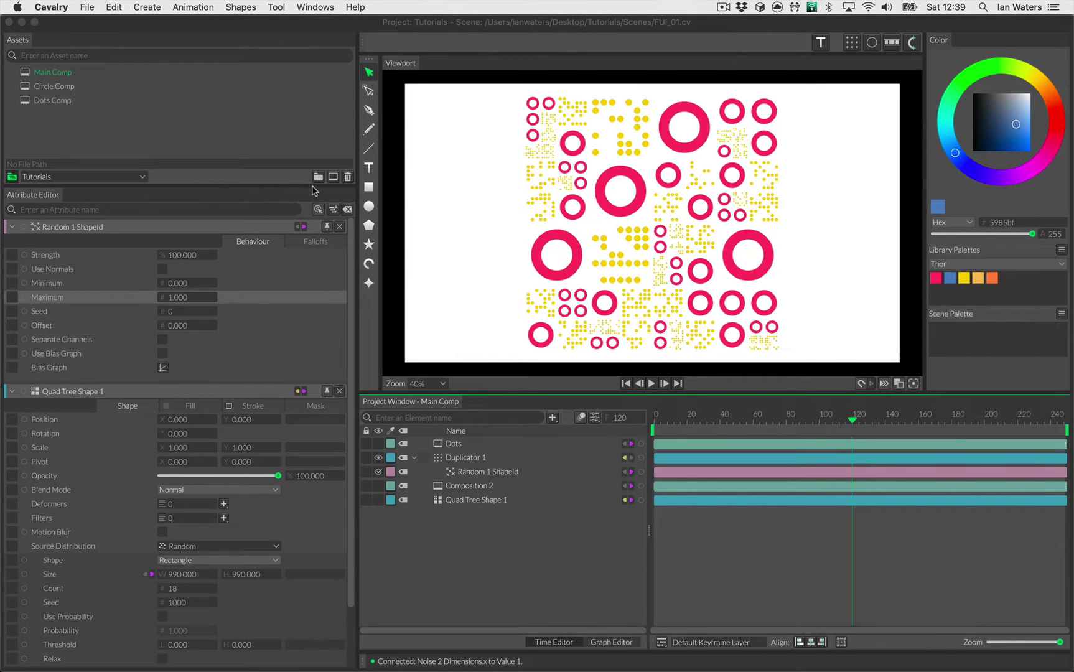
Create a new composition, name it Charts Comp, and open it.
{"action": "left_click", "coordinate": [333, 180]}
{"action": "left_click", "coordinate": [334, 180]}
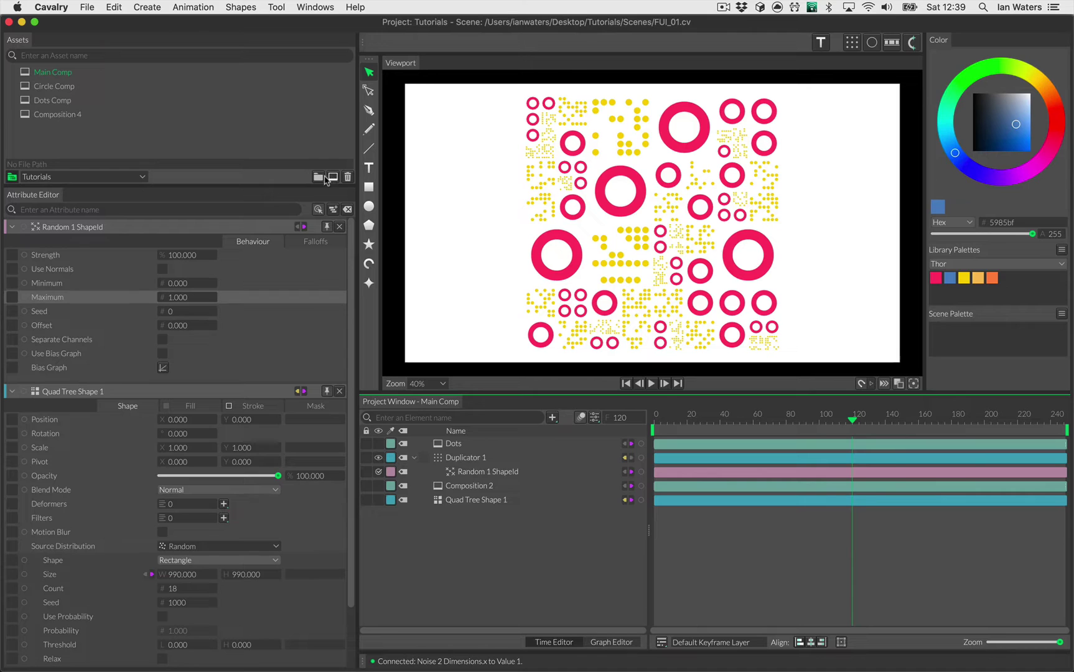
{"action": "double_click", "coordinate": [100, 117]}
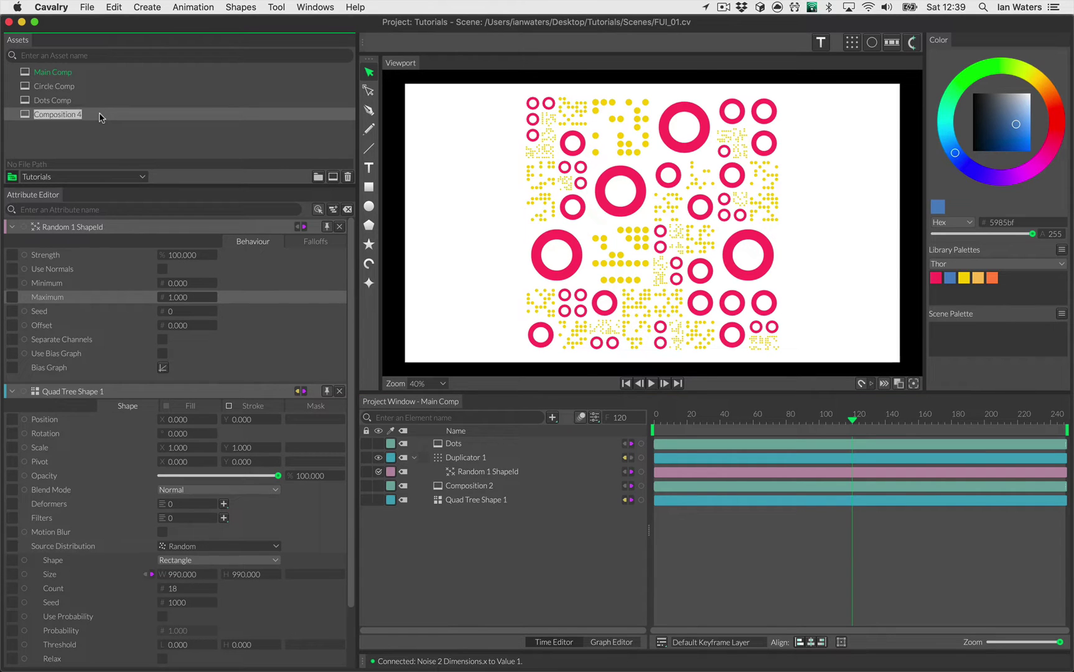
{"action": "type", "text": "Cja"}
{"action": "double_click", "coordinate": [63, 115]}
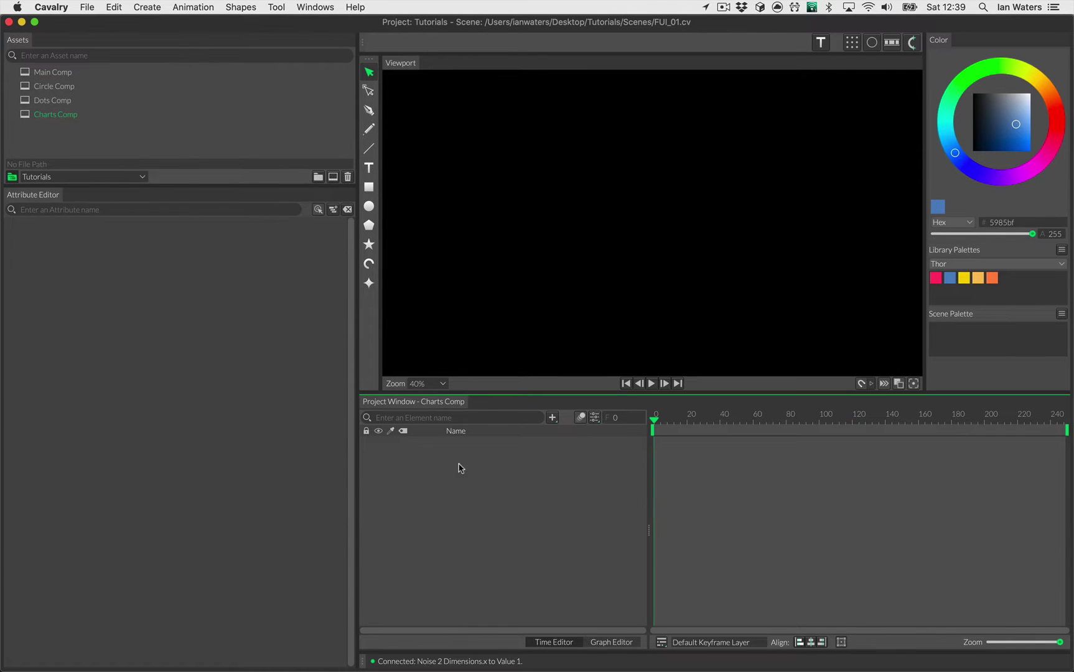
Set Charts Comp's Background alpha to 36 and its Resolution to 921 by 921.
{"action": "left_click", "coordinate": [595, 418]}
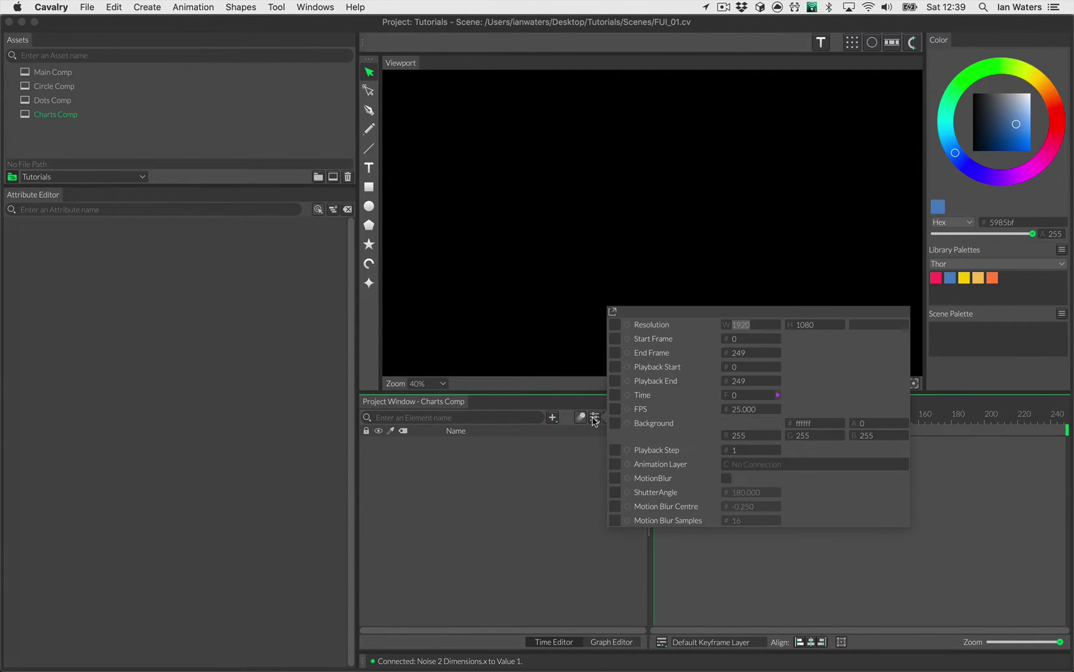
{"action": "left_click_drag", "start_coordinate": [854, 424], "coordinate": [895, 444]}
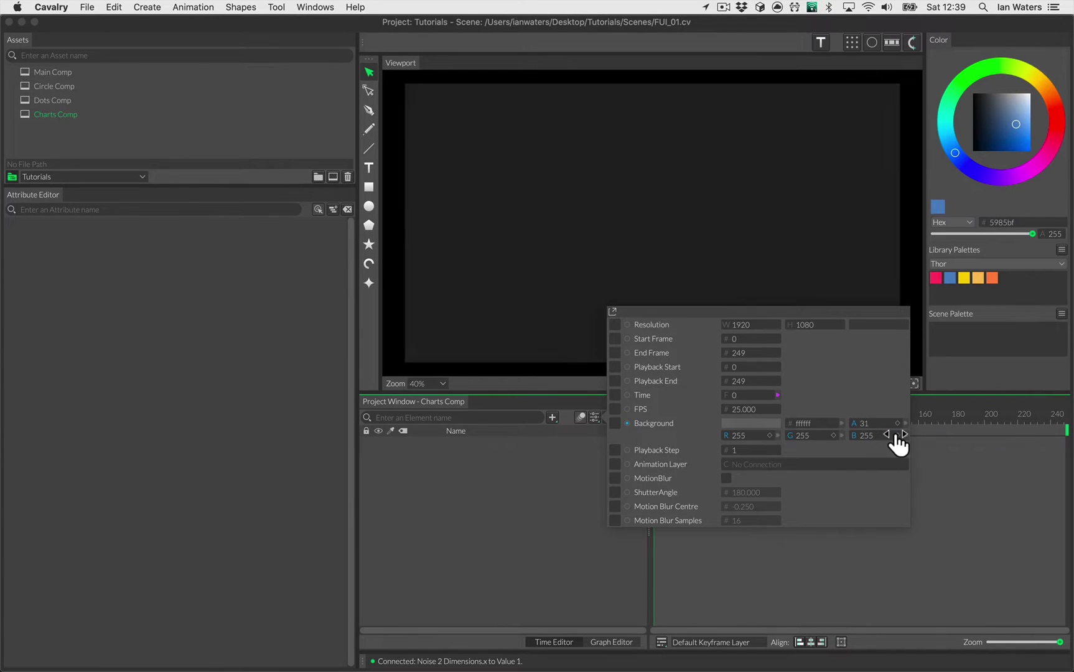
{"action": "left_click", "coordinate": [816, 322]}
{"action": "type", "text": "1087"}
{"action": "left_click", "coordinate": [753, 325]}
{"action": "type", "text": "1087"}
{"action": "key", "text": "Return"}
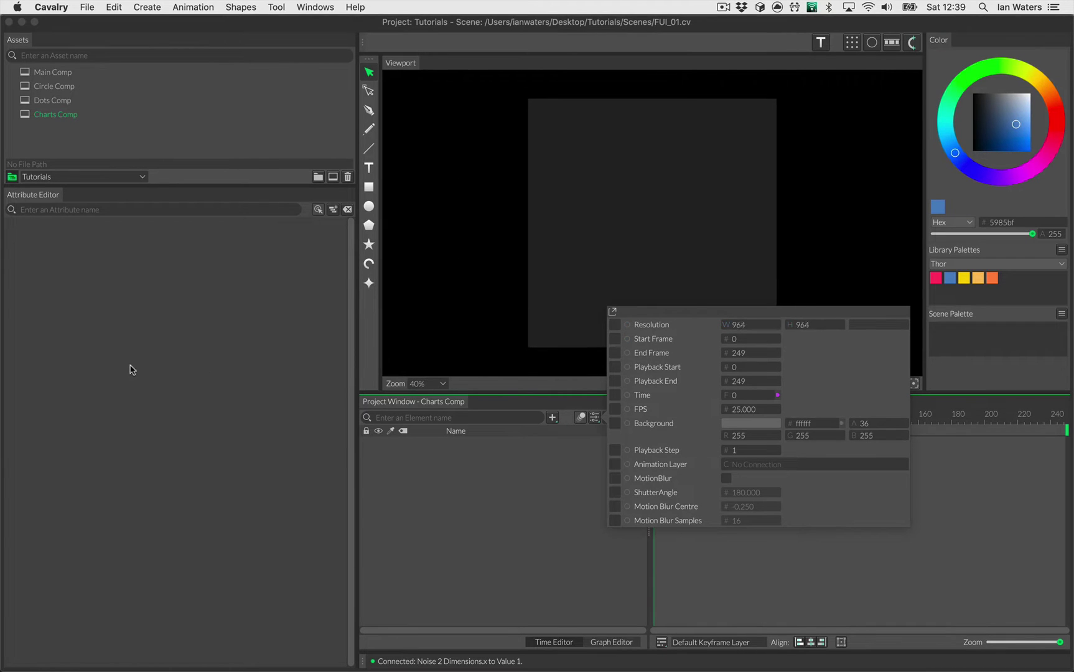
{"action": "mouse_move", "coordinate": [815, 342]}
{"action": "left_mouse_down"}
{"action": "mouse_move", "coordinate": [796, 343]}
{"action": "mouse_move", "coordinate": [816, 343]}
{"action": "left_mouse_up"}
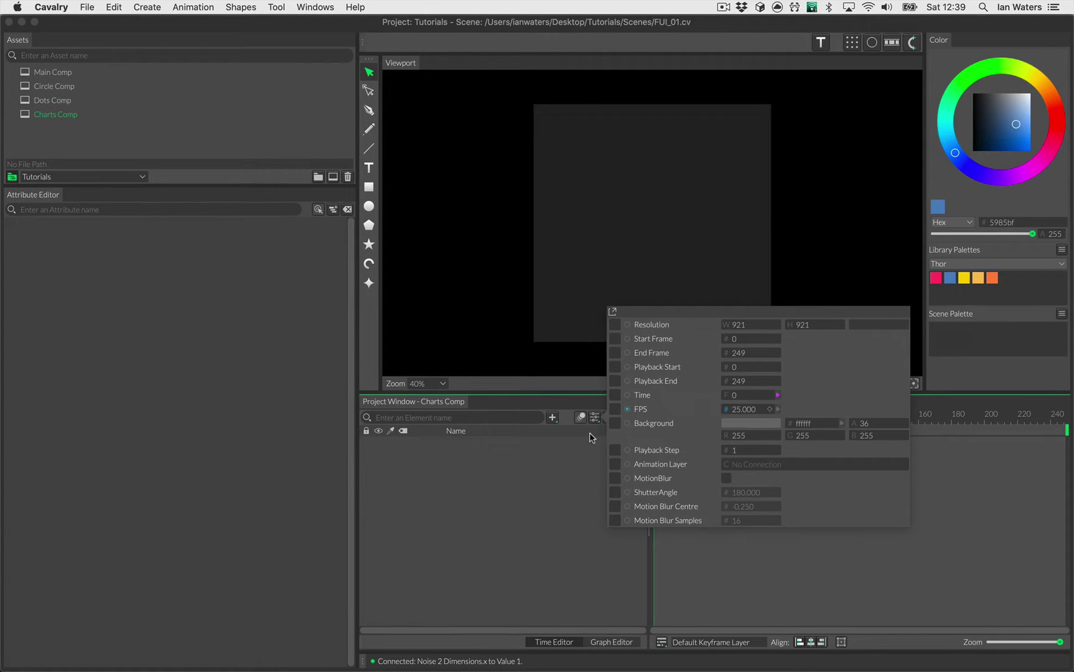
{"action": "left_click", "coordinate": [566, 483]}
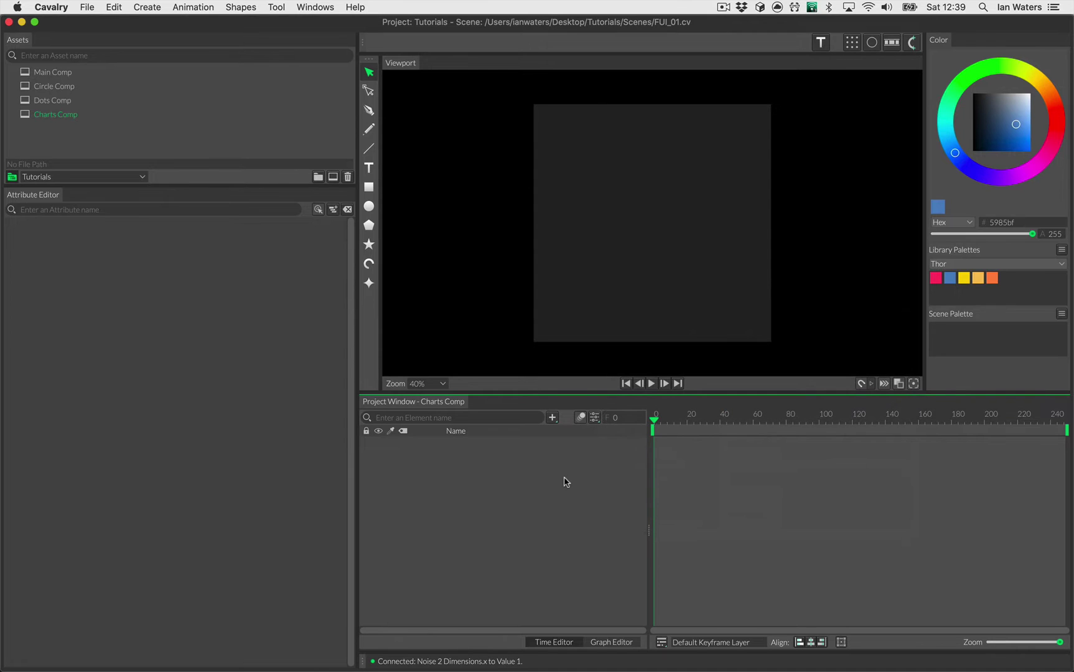
Create a rectangle in Charts Comp, duplicate it with a Duplicator, and set the Distribution to Linear.
{"action": "left_click", "coordinate": [369, 188], "text": "alt"}
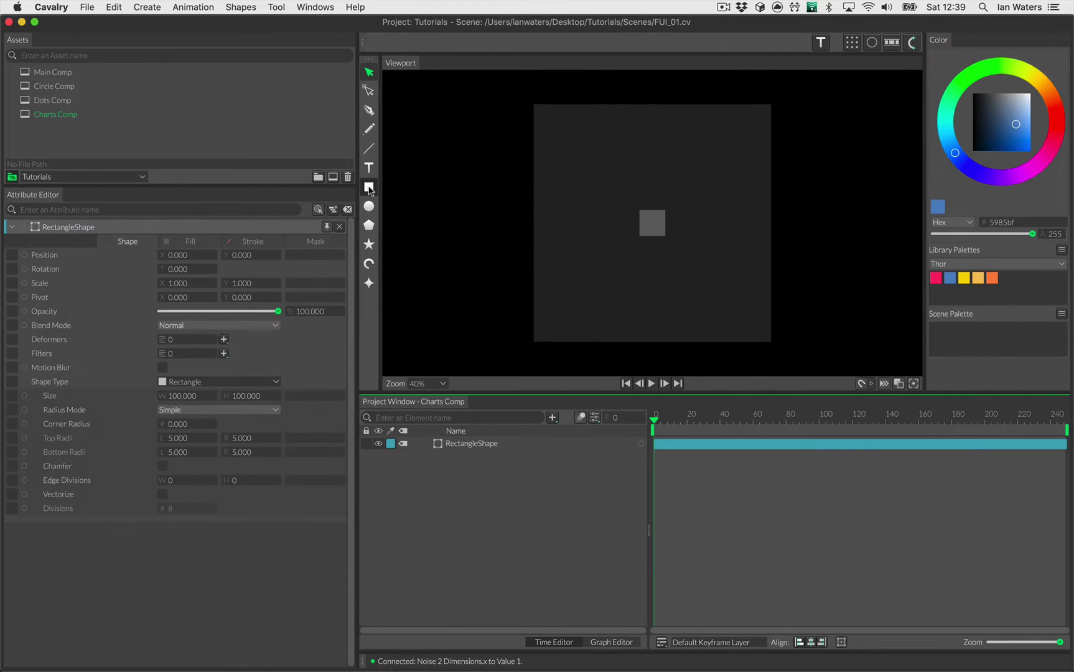
{"action": "left_click", "coordinate": [473, 444]}
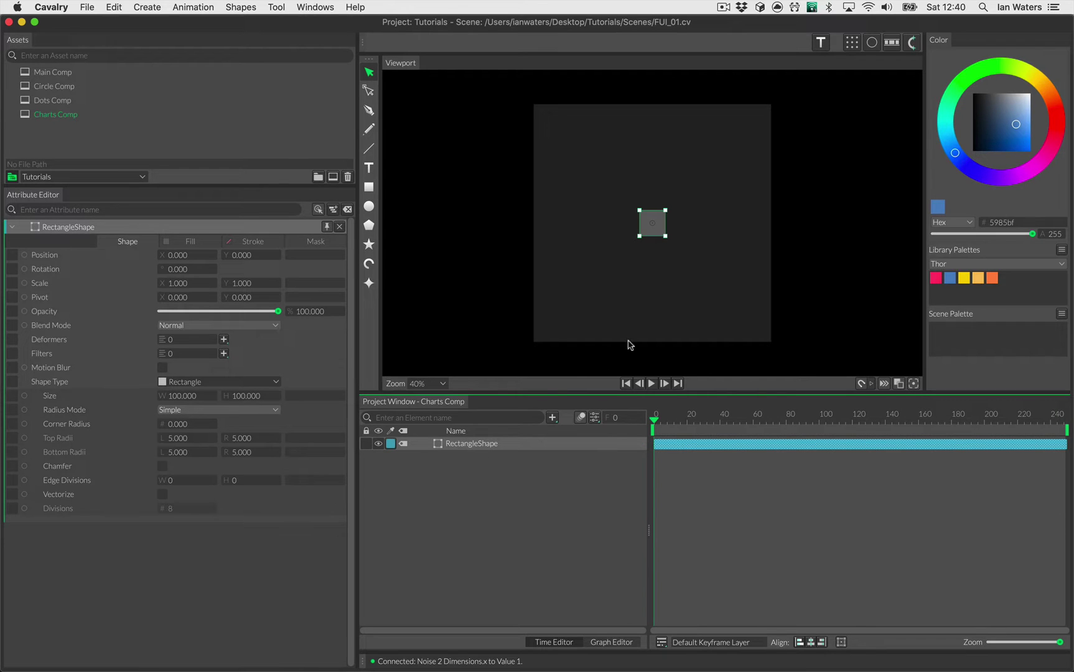
{"action": "left_click", "coordinate": [851, 43]}
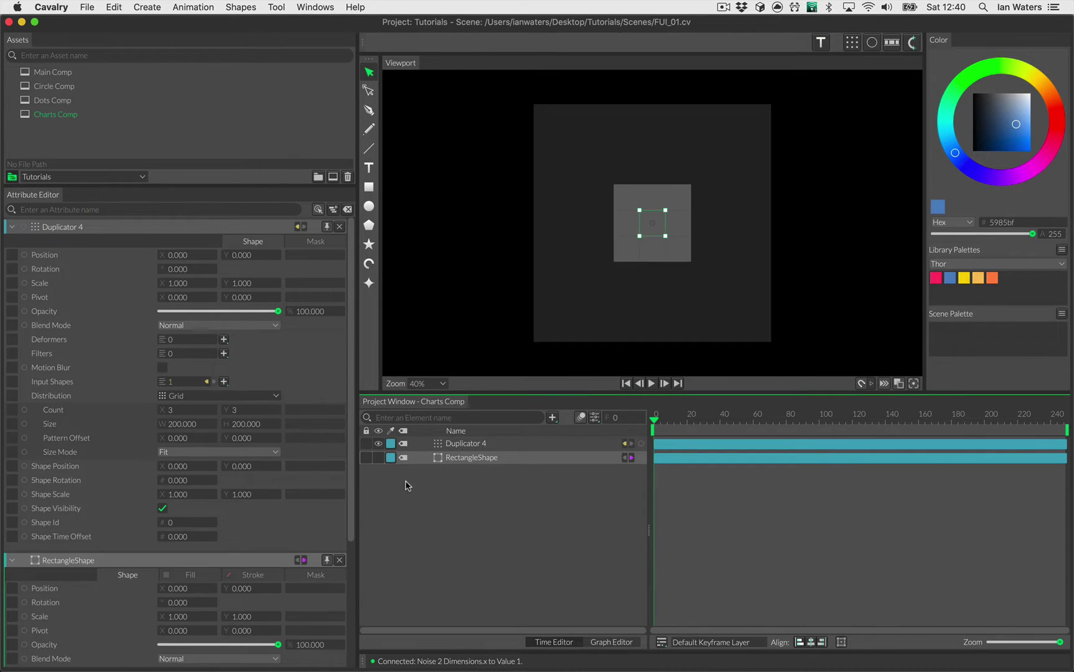
{"action": "left_click", "coordinate": [201, 396]}
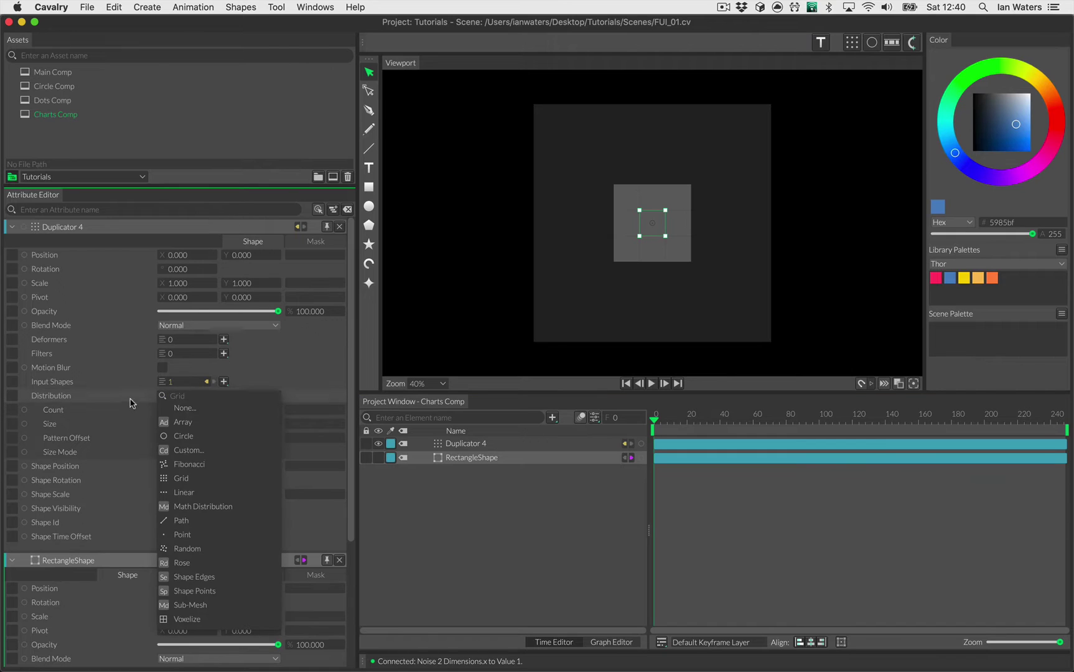
{"action": "left_click", "coordinate": [189, 493]}
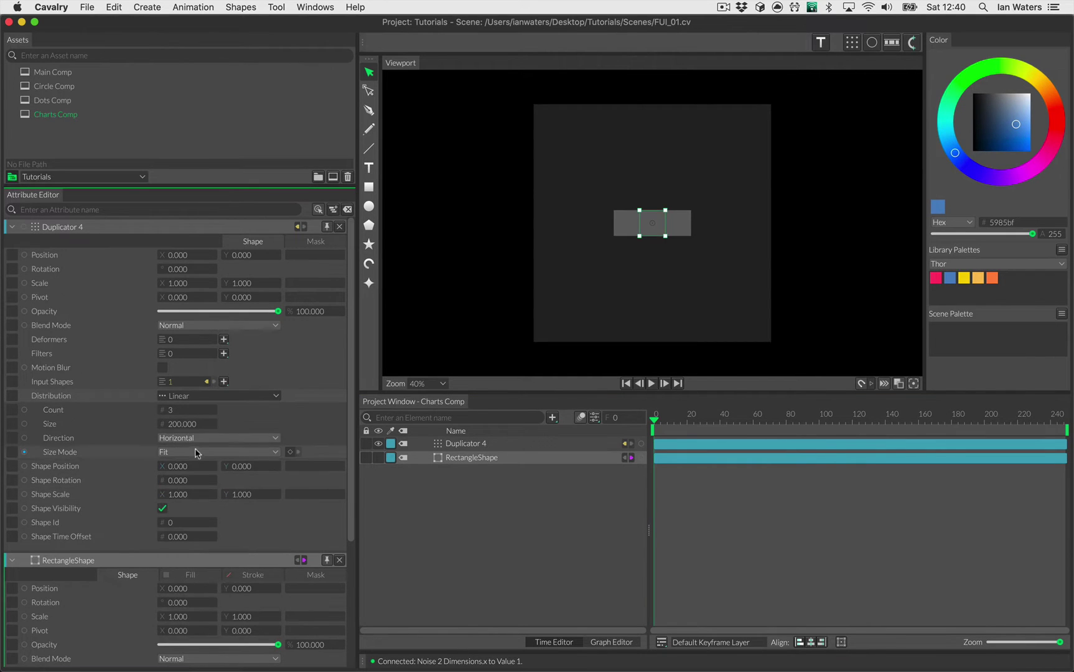
Set the Duplicator's linear distribution to Vertical with a Size of 601.
{"action": "left_click", "coordinate": [200, 438]}
{"action": "left_click", "coordinate": [198, 450]}
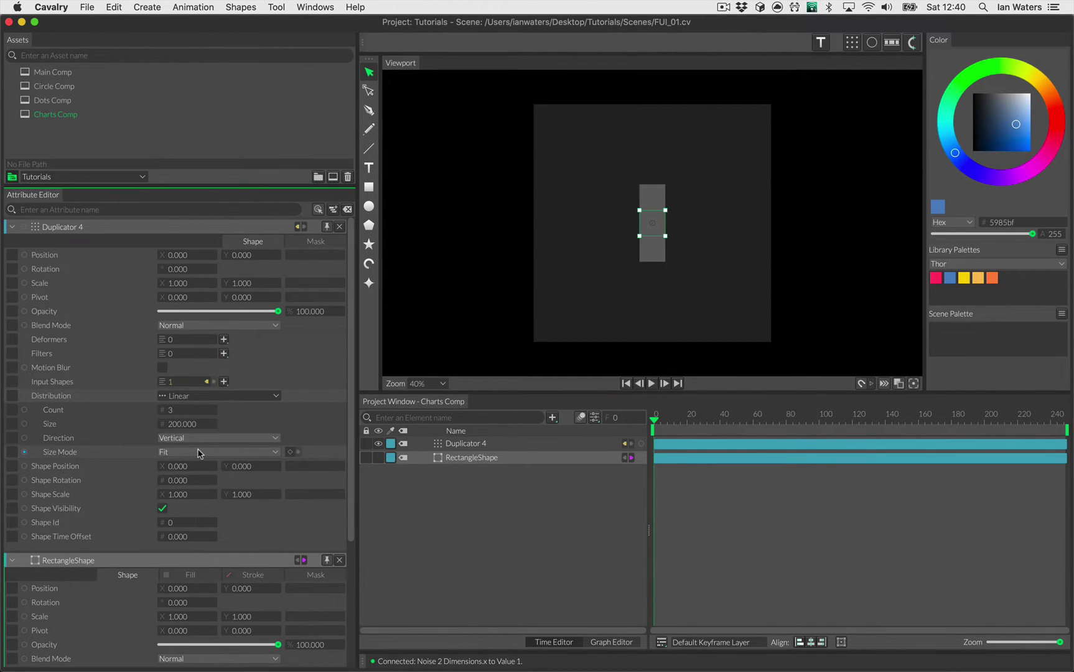
{"action": "left_click_drag", "start_coordinate": [184, 426], "coordinate": [437, 441]}
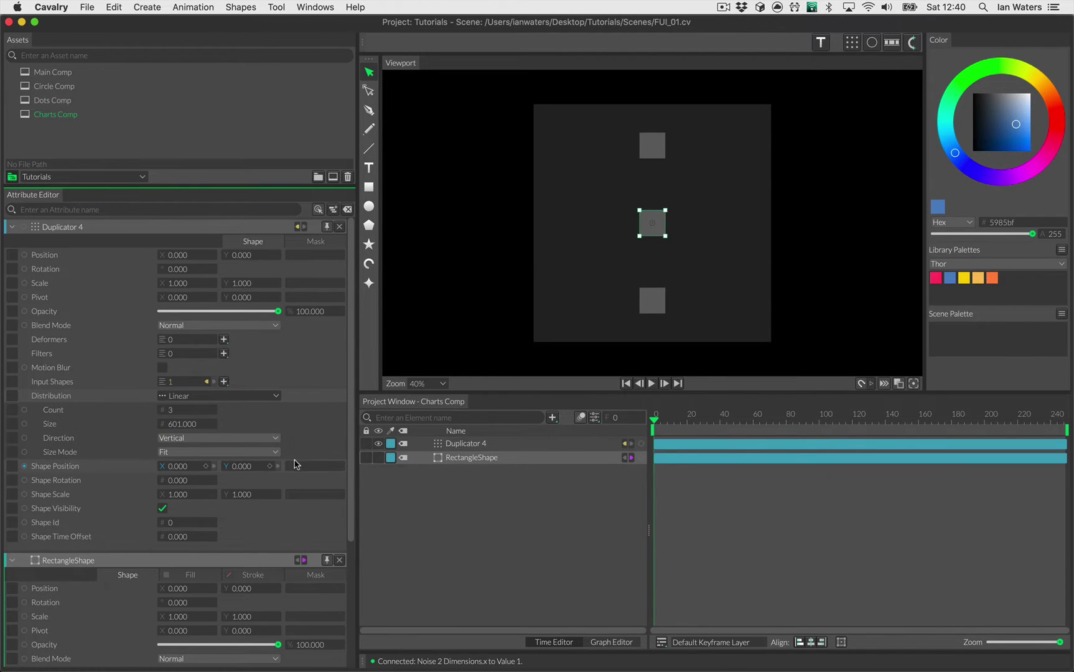
Try different widths on the source rectangle, ending at 238.
{"action": "left_click", "coordinate": [339, 227]}
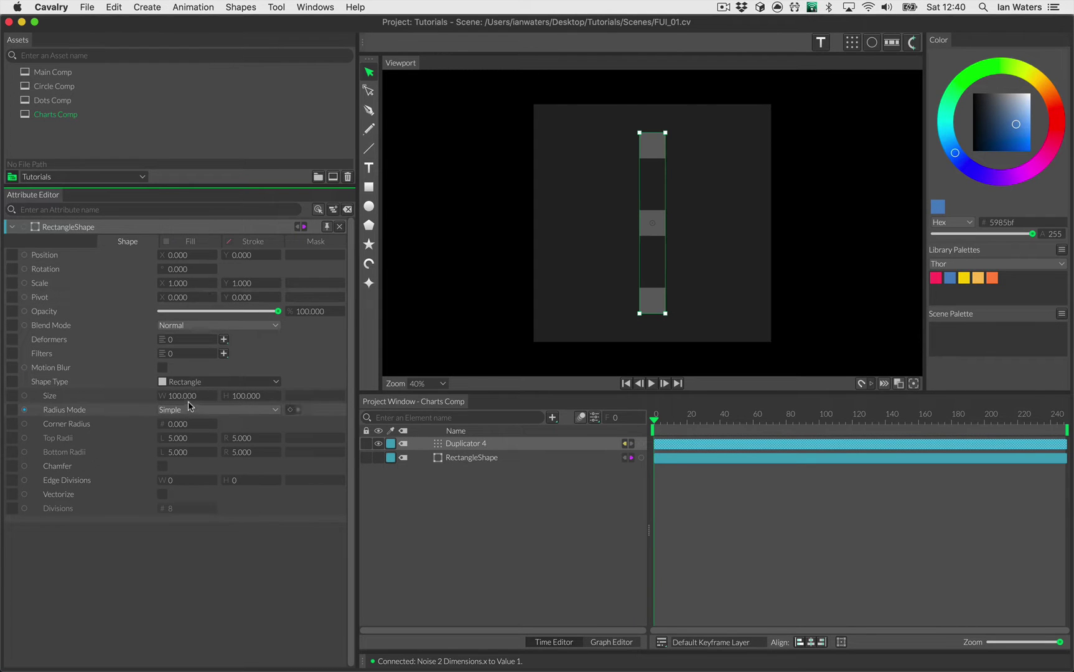
{"action": "left_click_drag", "start_coordinate": [186, 396], "coordinate": [155, 456]}
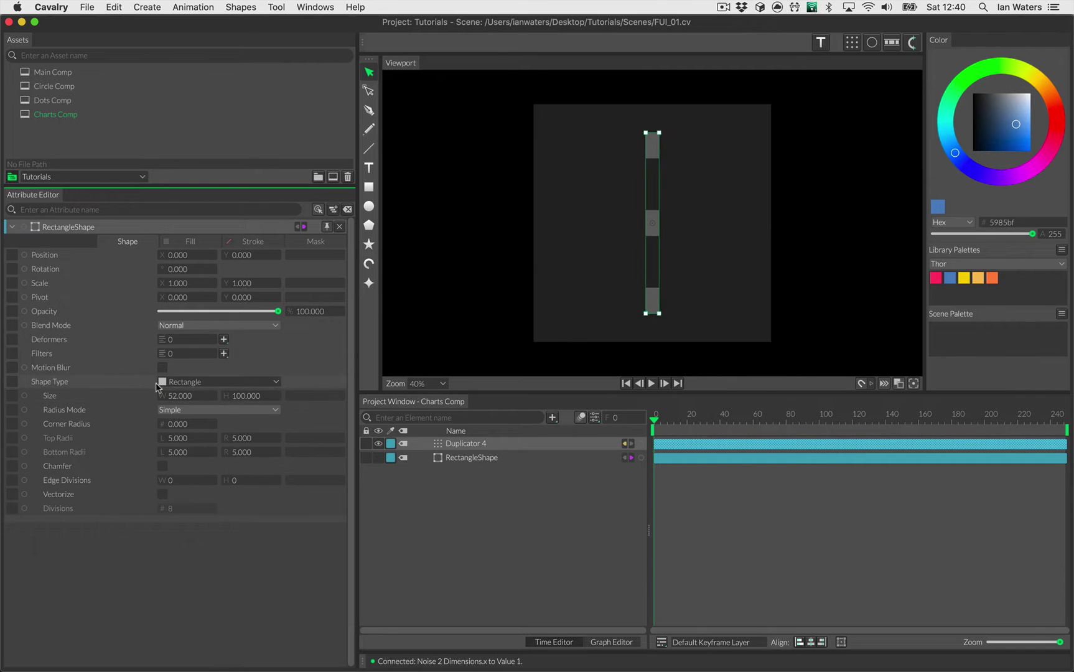
{"action": "left_click_drag", "start_coordinate": [157, 387], "coordinate": [290, 412]}
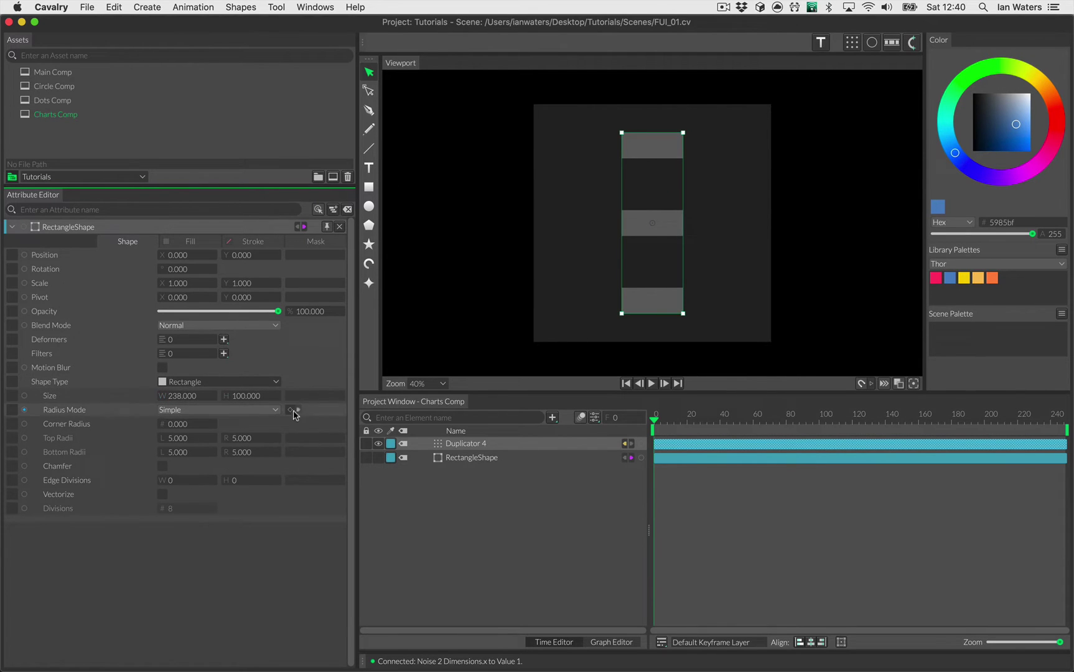
Add a Noise behaviour to the X dimension of the rectangle's Size.
{"action": "right_click", "coordinate": [111, 395]}
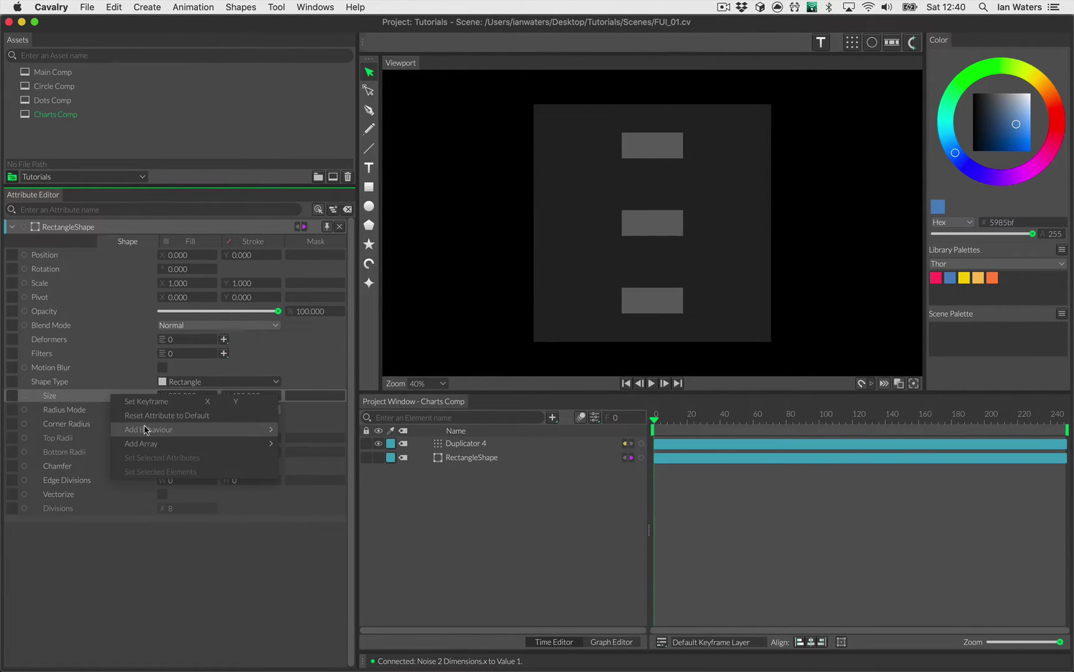
{"action": "mouse_move", "coordinate": [144, 429]}
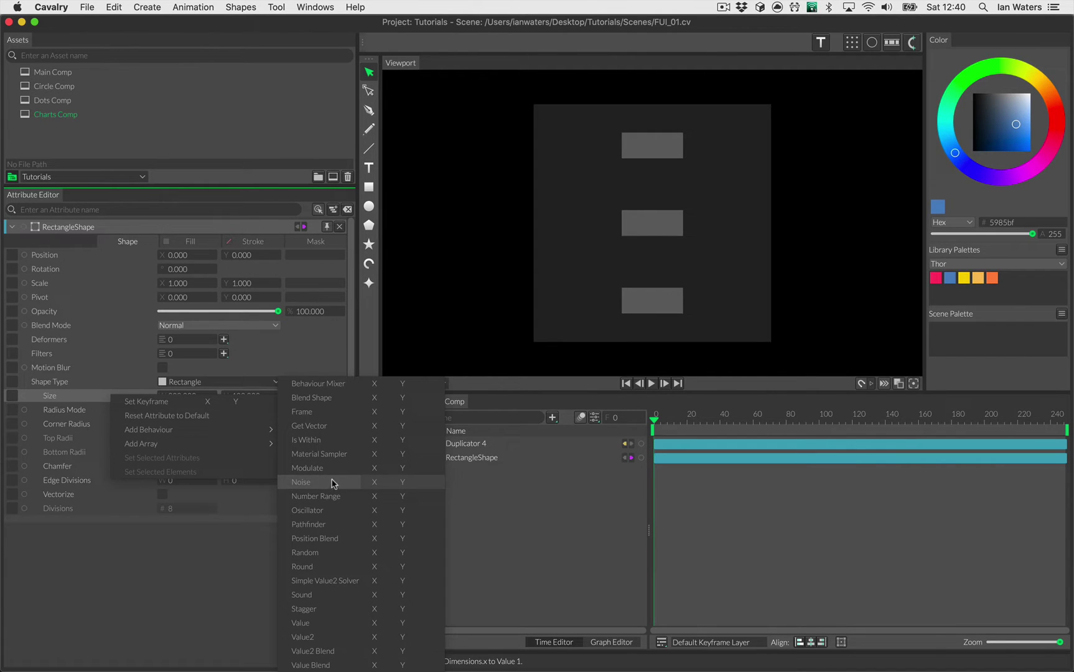
{"action": "left_click", "coordinate": [375, 484]}
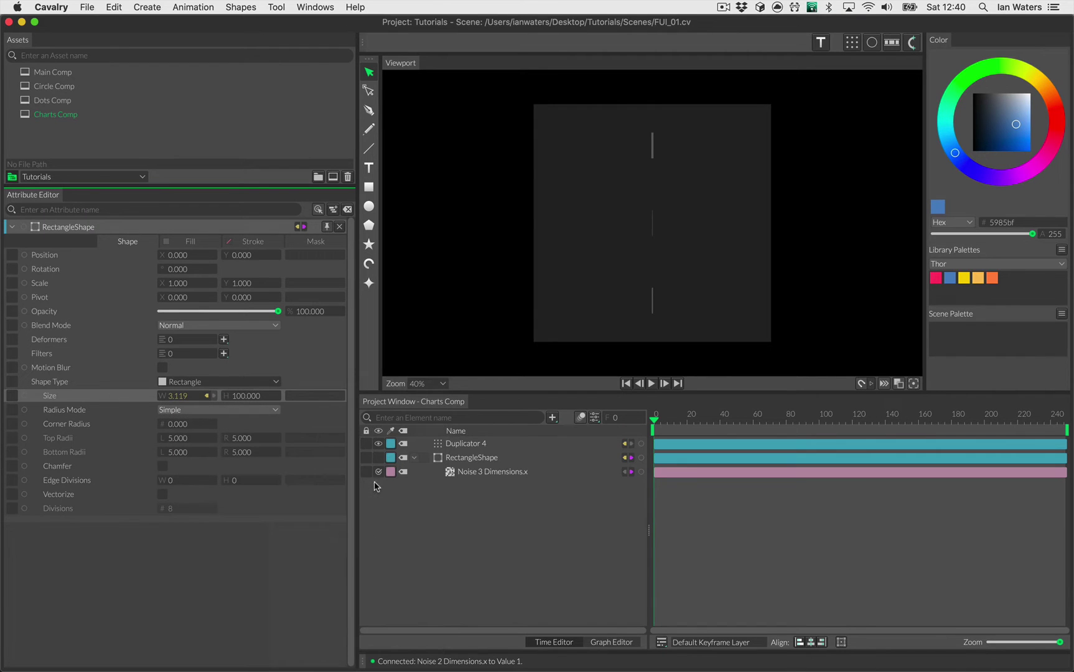
Set the width Noise's Minimum to 20 and Maximum to 700, and scrub the timeline to check the bars' motion.
{"action": "left_click", "coordinate": [206, 397]}
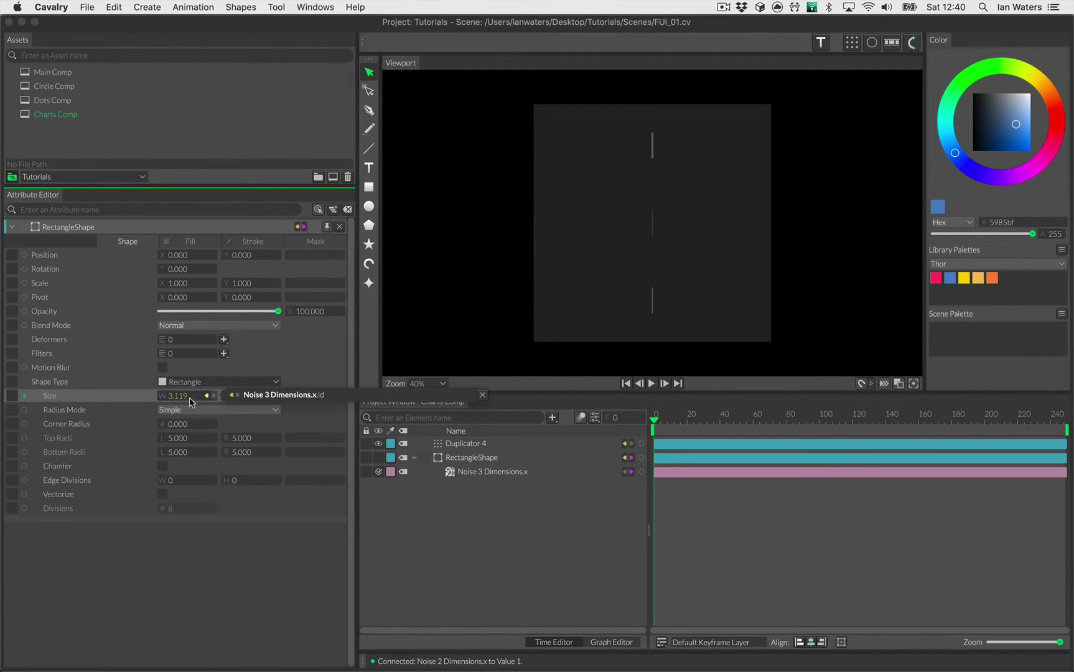
{"action": "left_click", "coordinate": [254, 395]}
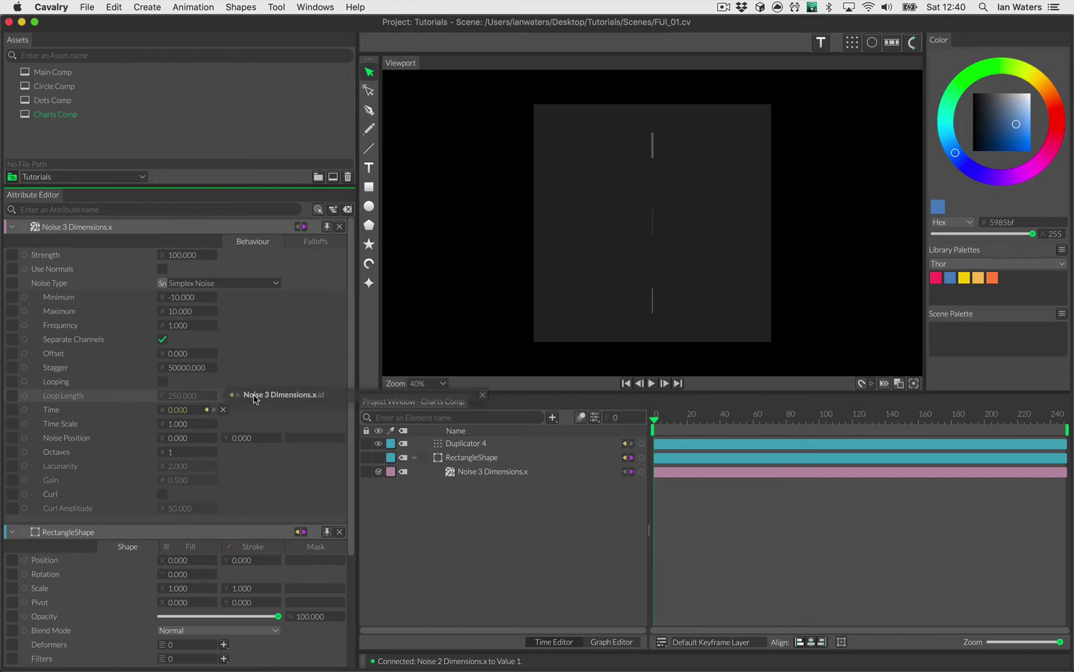
{"action": "left_click", "coordinate": [180, 298]}
{"action": "type", "text": "20"}
{"action": "key", "text": "Tab"}
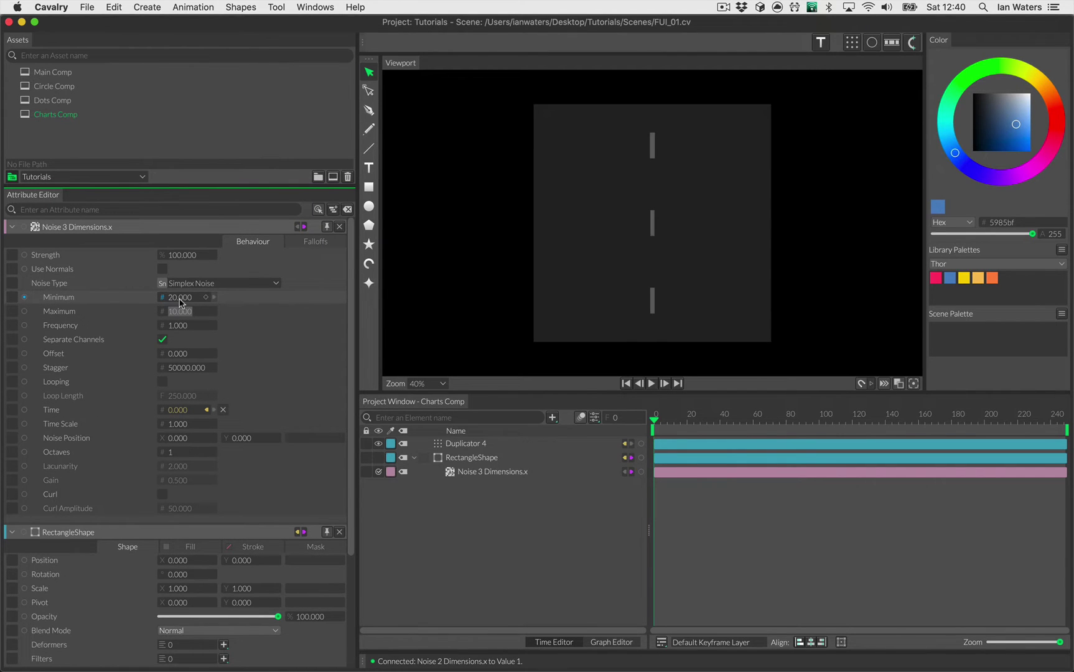
{"action": "type", "text": "700"}
{"action": "key", "text": "Return"}
{"action": "left_click", "coordinate": [679, 417]}
{"action": "left_click_drag", "start_coordinate": [680, 417], "coordinate": [755, 435]}
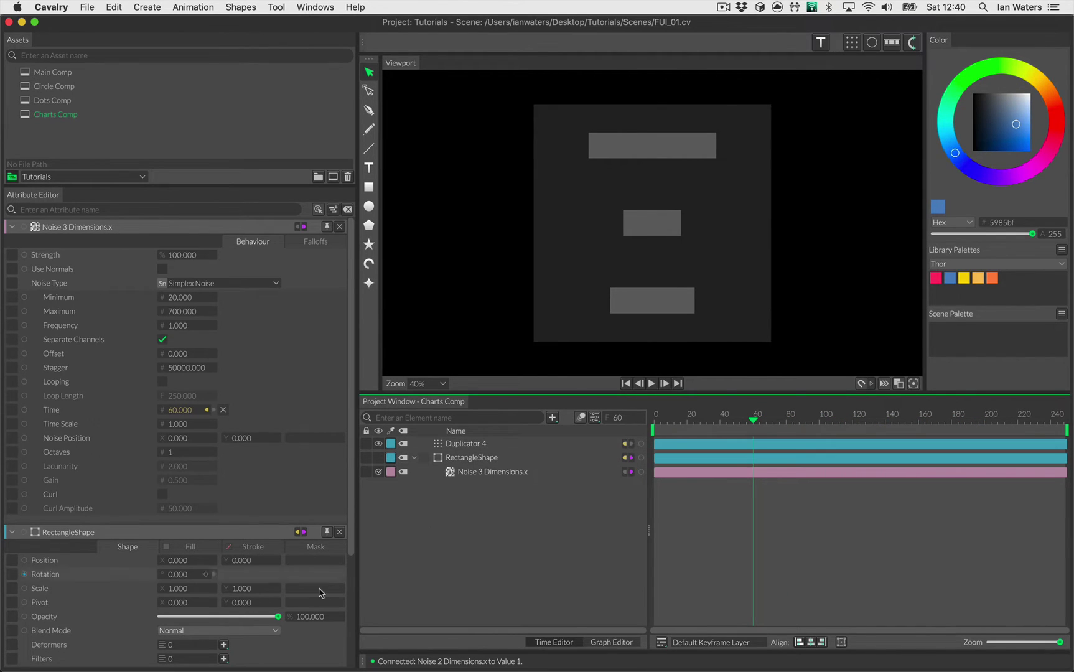
Add an Align deformer to the rectangle with X set to 1, and scrub the timeline to check the one-sided growth.
{"action": "left_click", "coordinate": [341, 227]}
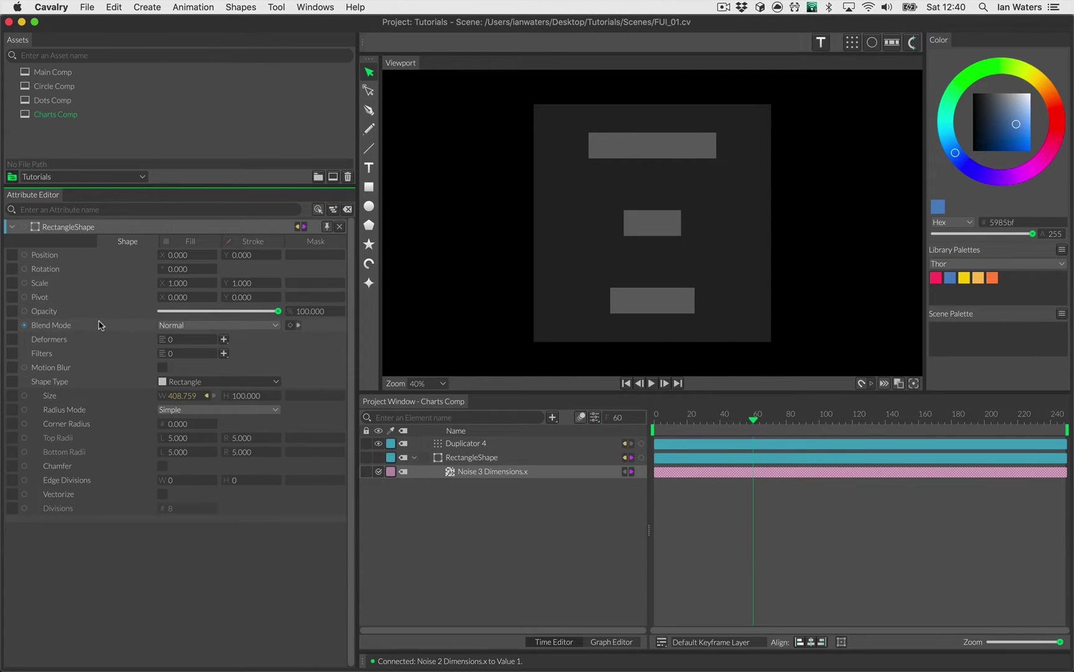
{"action": "left_click", "coordinate": [68, 229]}
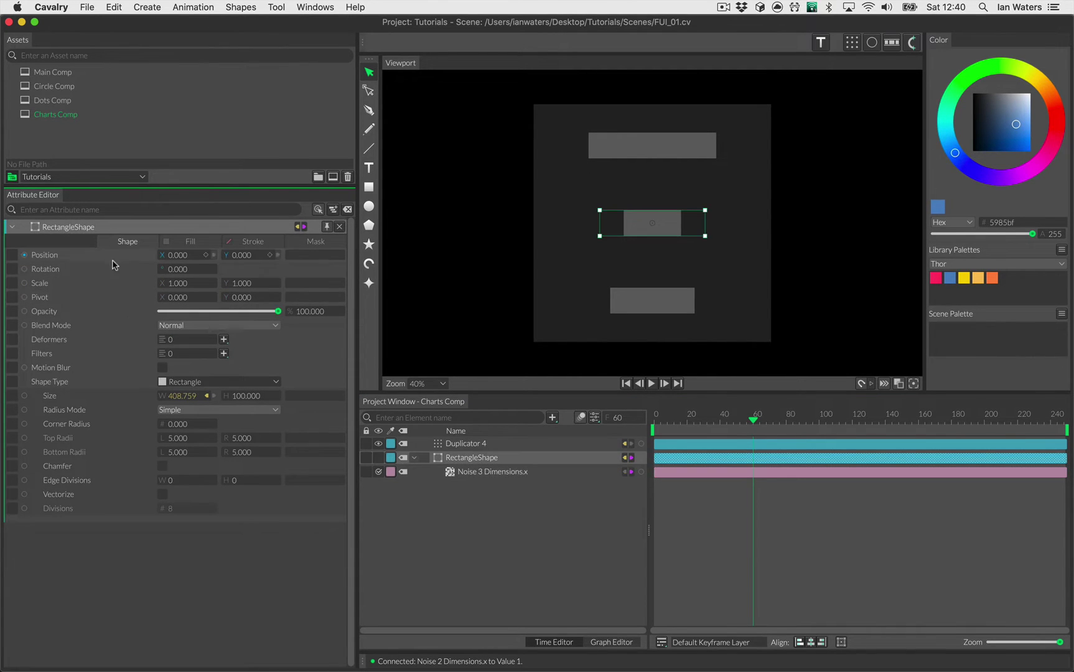
{"action": "left_click", "coordinate": [224, 339]}
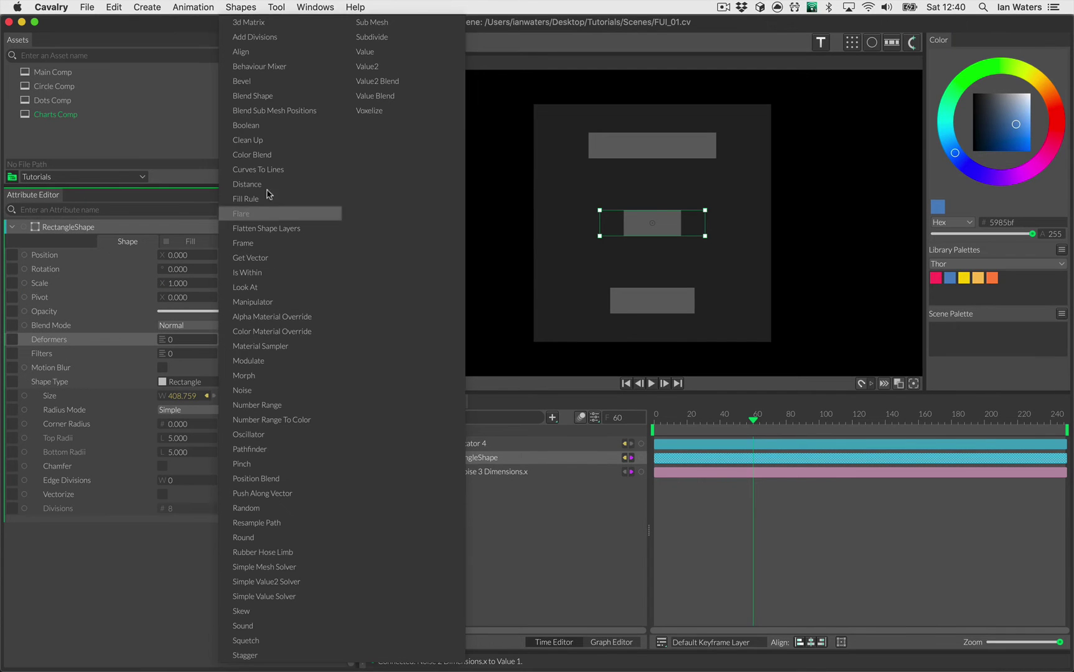
{"action": "left_click", "coordinate": [261, 53]}
{"action": "left_click", "coordinate": [214, 339]}
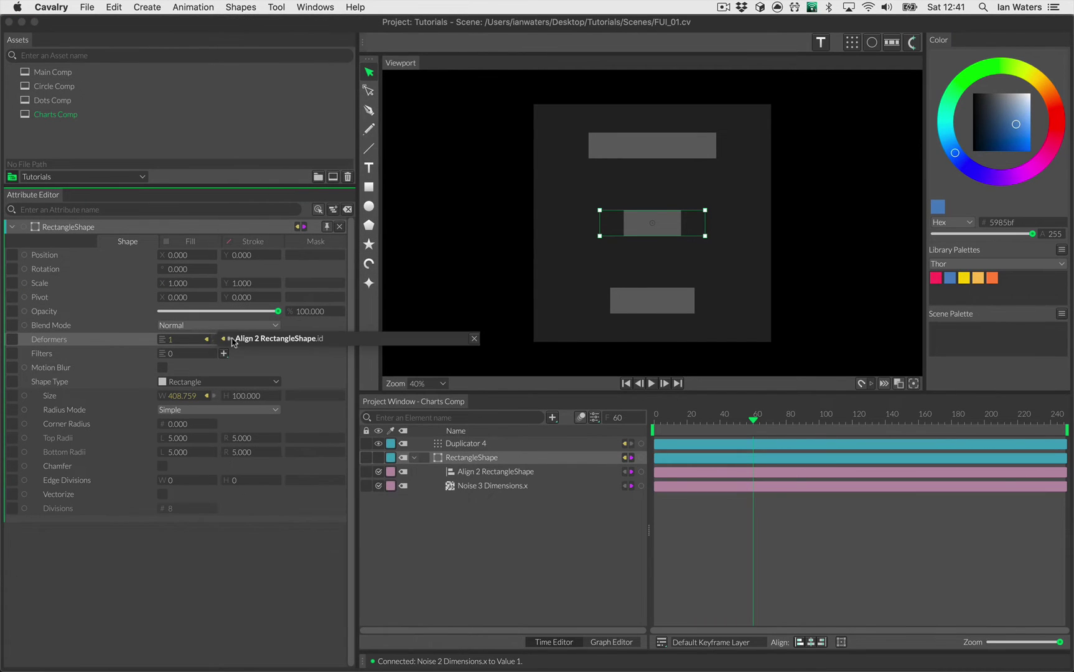
{"action": "left_click", "coordinate": [244, 340]}
{"action": "left_click_drag", "start_coordinate": [218, 270], "coordinate": [278, 270]}
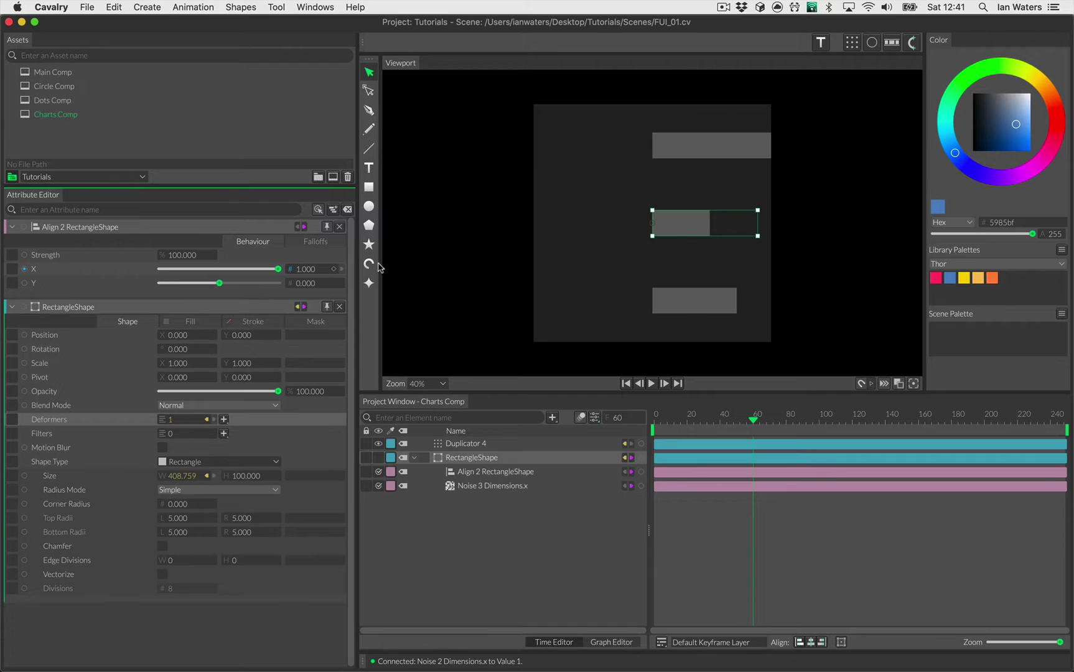
{"action": "left_click", "coordinate": [681, 419]}
{"action": "left_click_drag", "start_coordinate": [696, 421], "coordinate": [801, 406]}
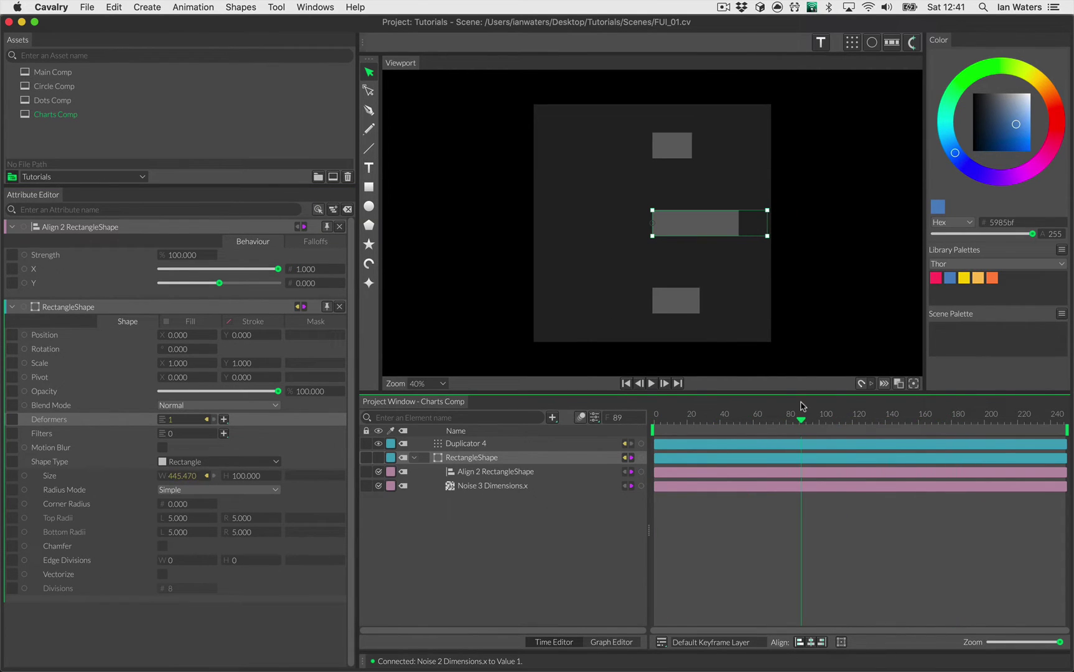
Set the Duplicator's Shape Position X to -404 and scrub the timeline to check the moving bars.
{"action": "left_click", "coordinate": [509, 447]}
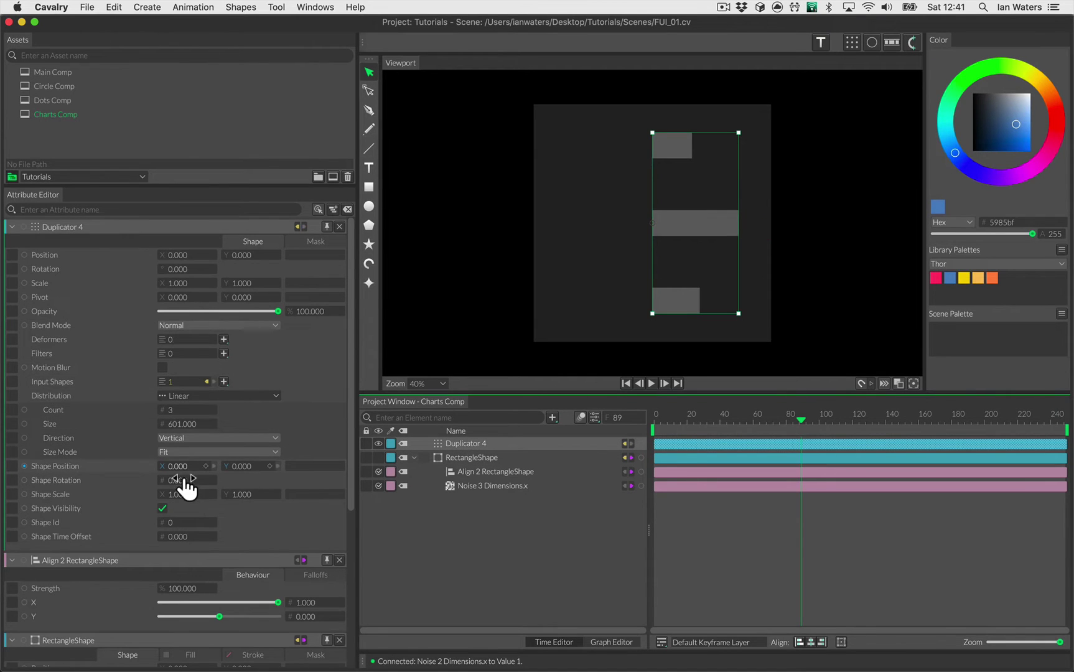
{"action": "left_click_drag", "start_coordinate": [194, 486], "coordinate": [28, 477]}
{"action": "key", "text": "ctrl+z"}
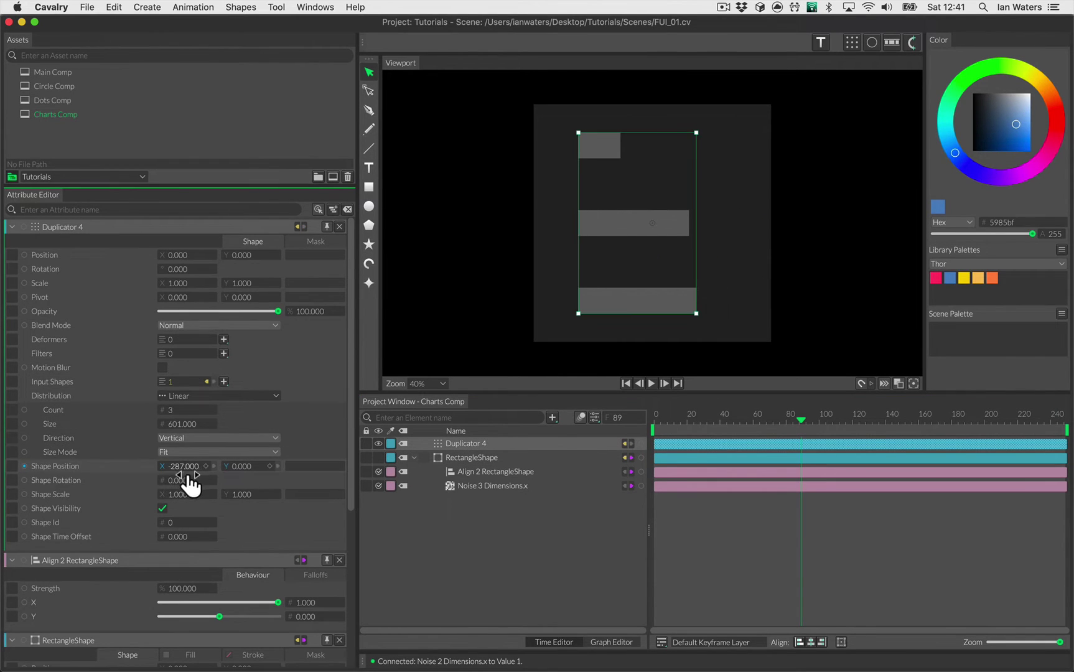
{"action": "left_click_drag", "start_coordinate": [186, 480], "coordinate": [113, 467]}
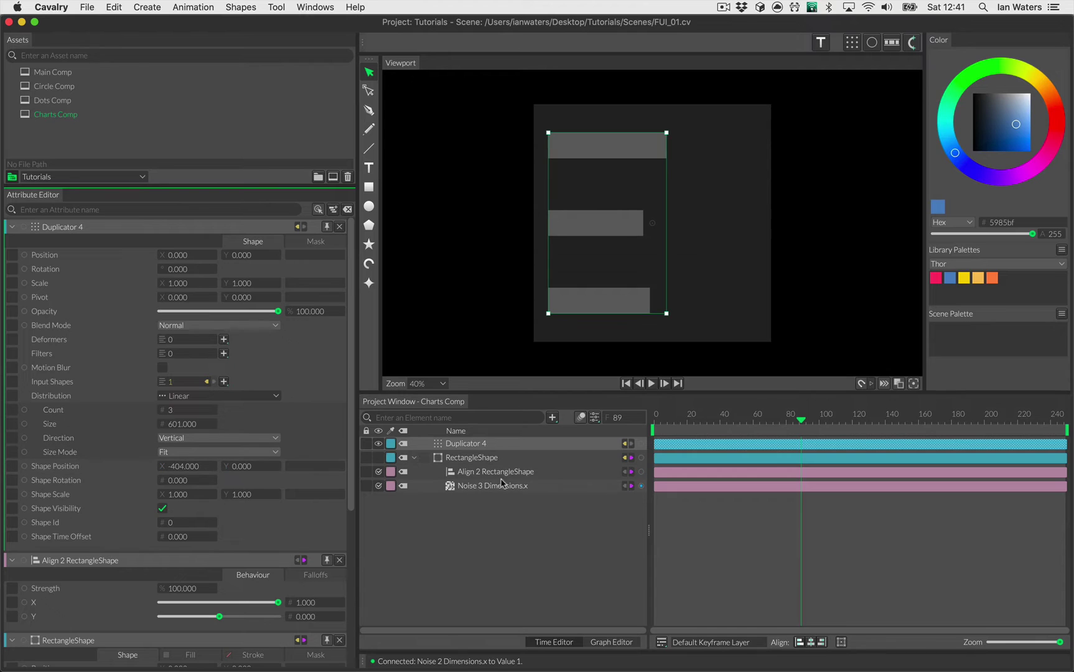
{"action": "left_click_drag", "start_coordinate": [672, 430], "coordinate": [842, 453]}
{"action": "left_click", "coordinate": [523, 552]}
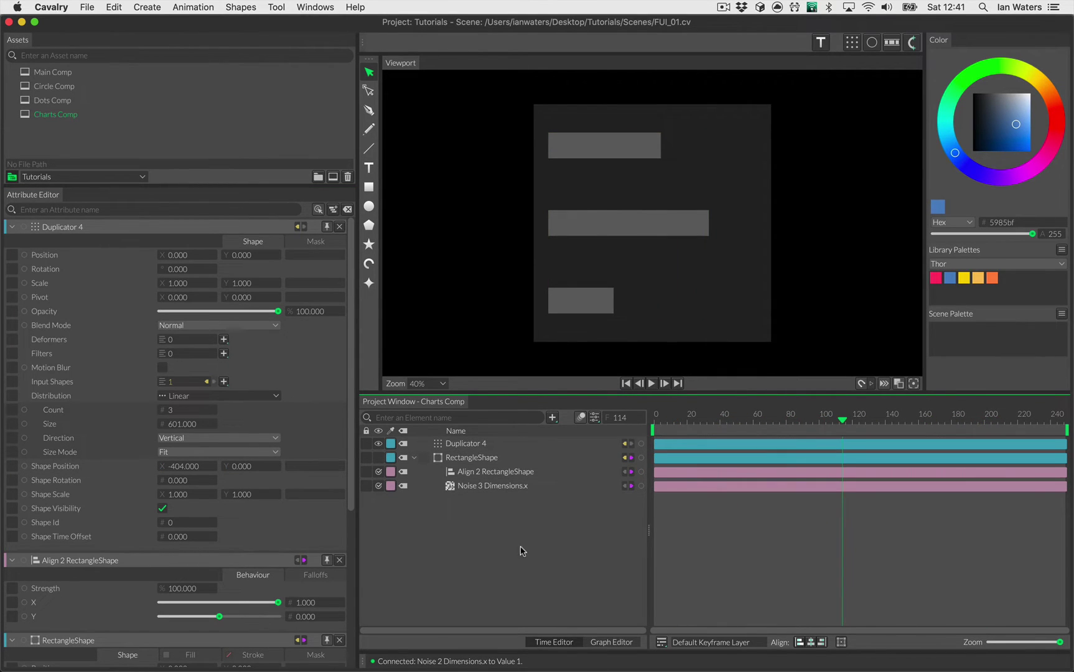
Examine the rectangle's transform attributes and the Duplicator inputs it can connect to, Input Shapes and Masks, without making a connection.
{"action": "left_click", "coordinate": [470, 458]}
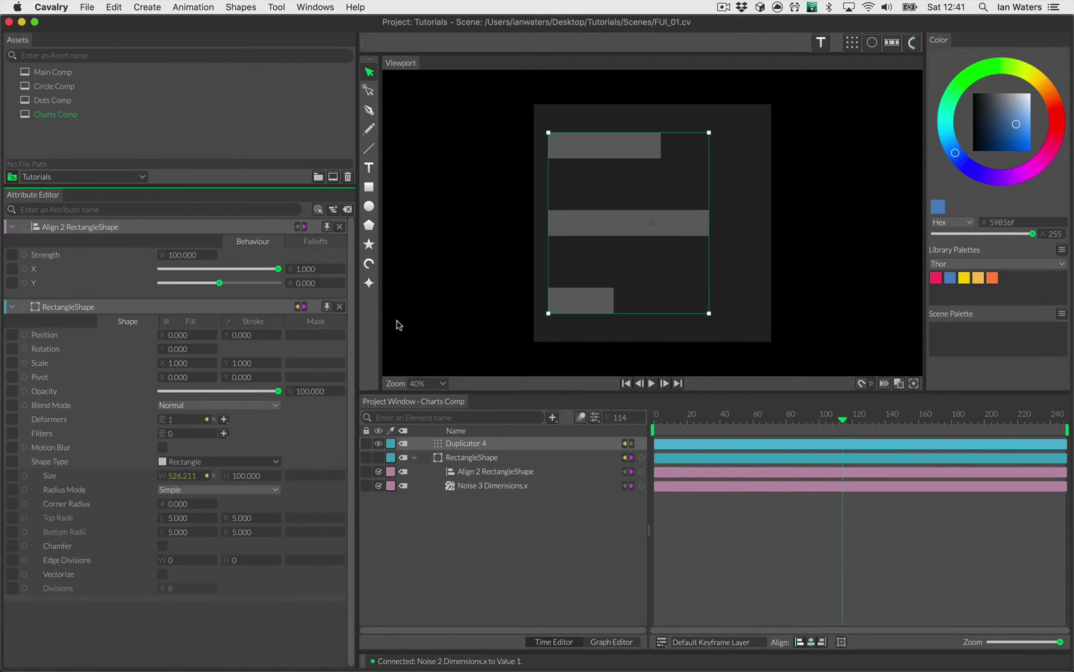
{"action": "left_click", "coordinate": [476, 462]}
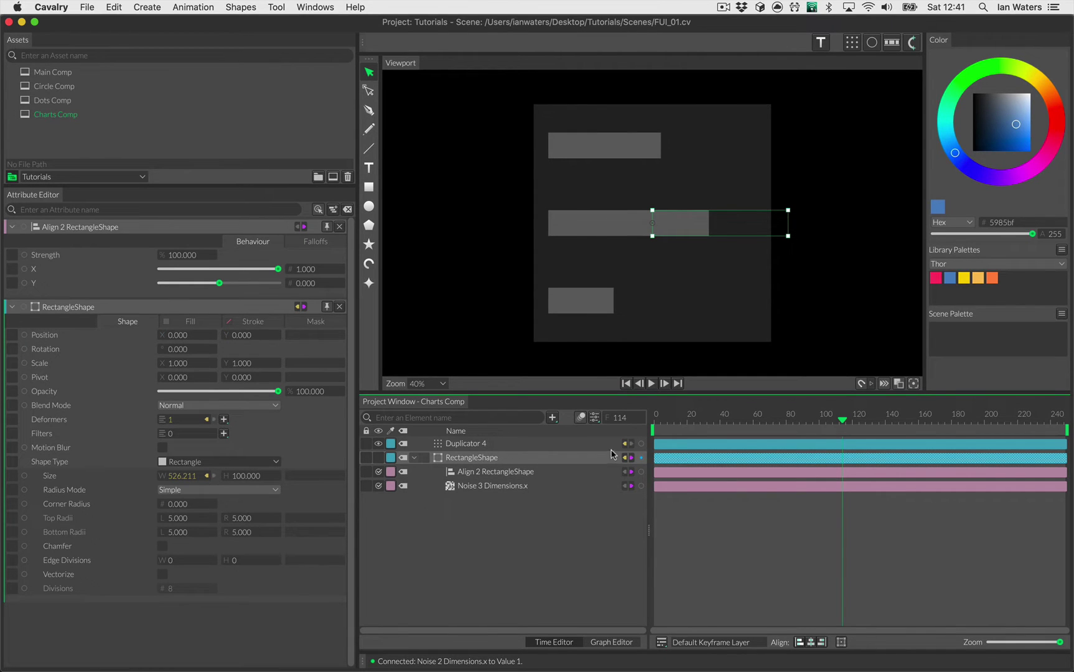
{"action": "left_click_drag", "start_coordinate": [643, 461], "coordinate": [515, 447]}
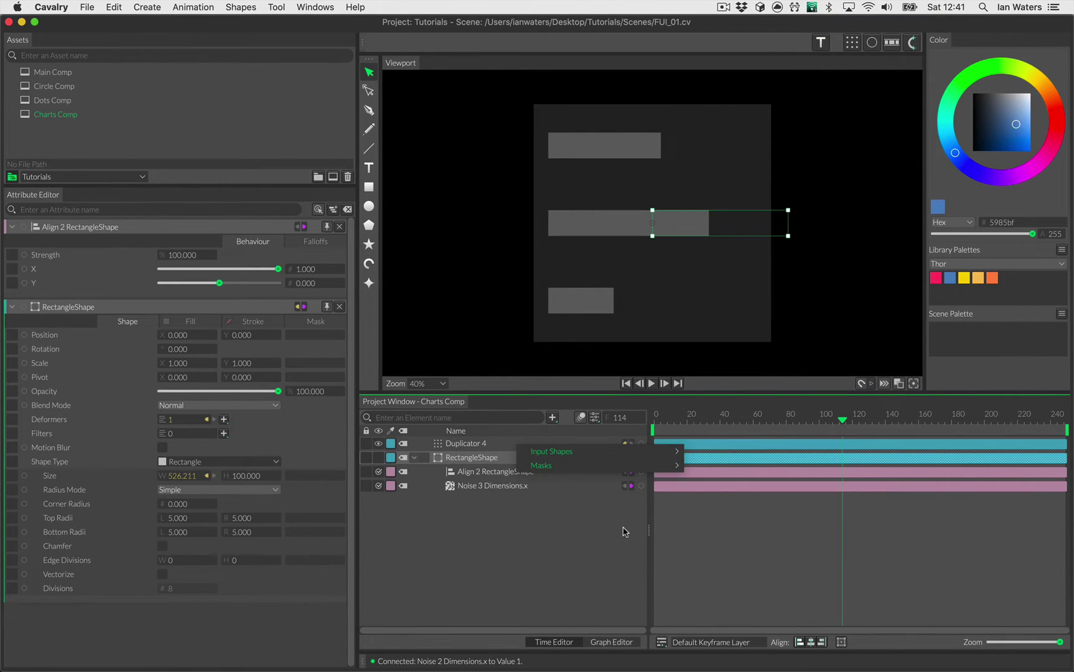
{"action": "left_click", "coordinate": [593, 533]}
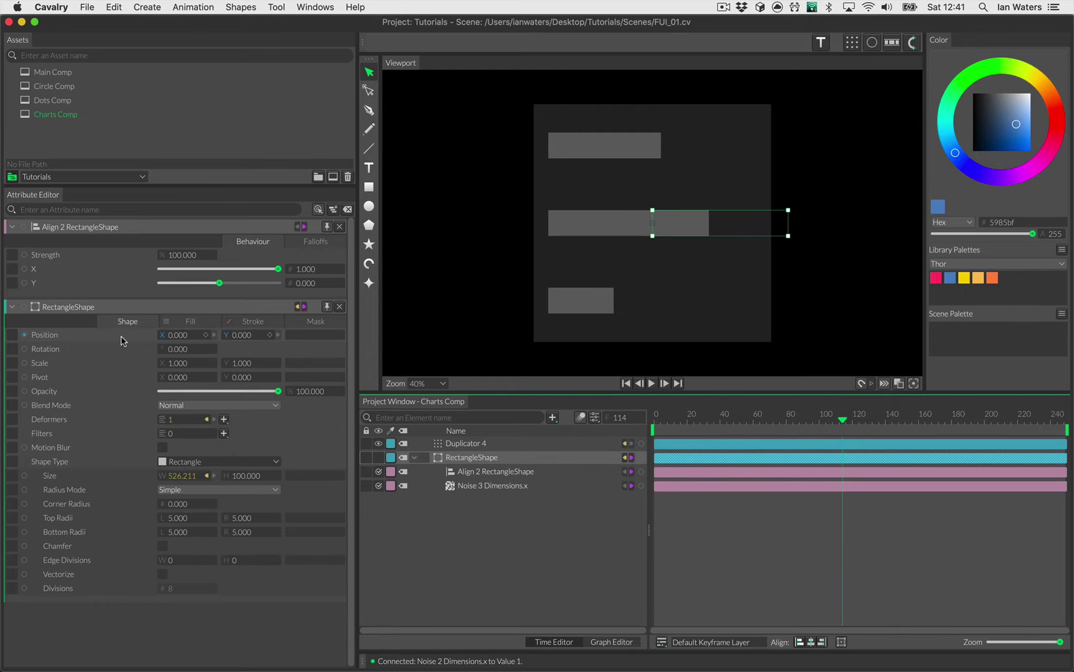
{"action": "left_click_drag", "start_coordinate": [120, 341], "coordinate": [122, 380]}
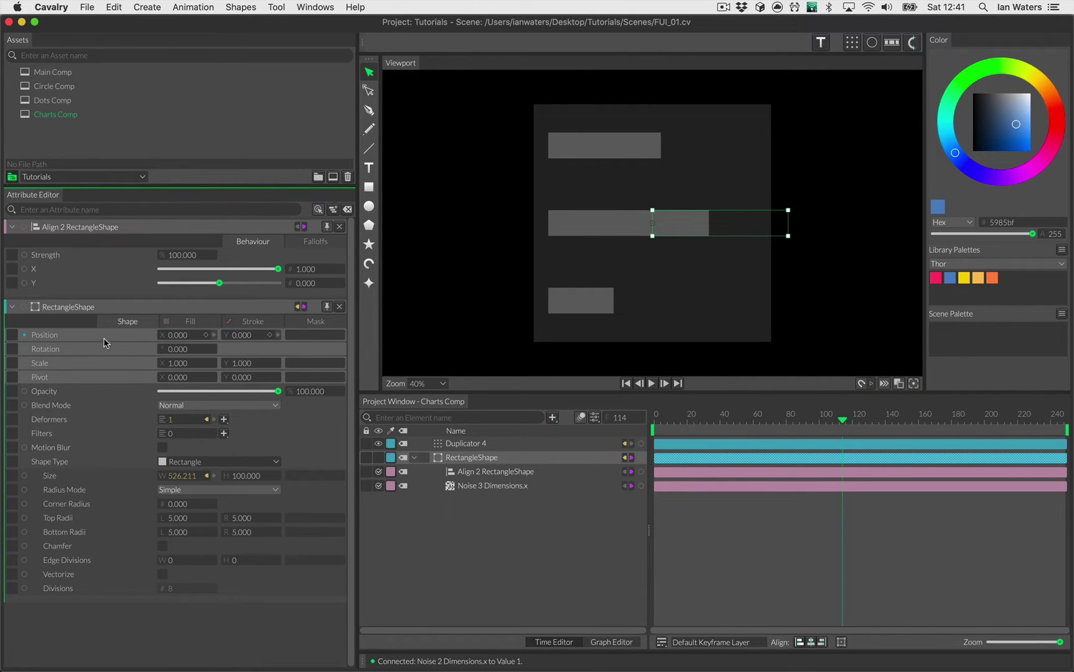
{"action": "left_click", "coordinate": [550, 530]}
{"action": "left_click_drag", "start_coordinate": [641, 458], "coordinate": [489, 445]}
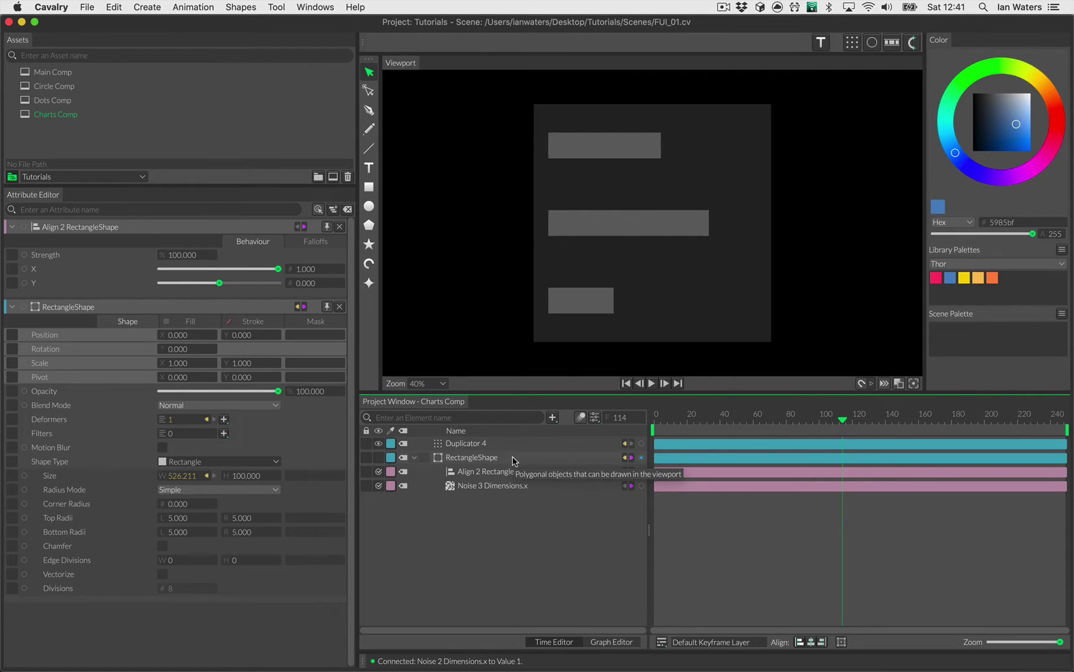
Create a text shape and parent it under the duplicated rectangle.
{"action": "left_click", "coordinate": [367, 175]}
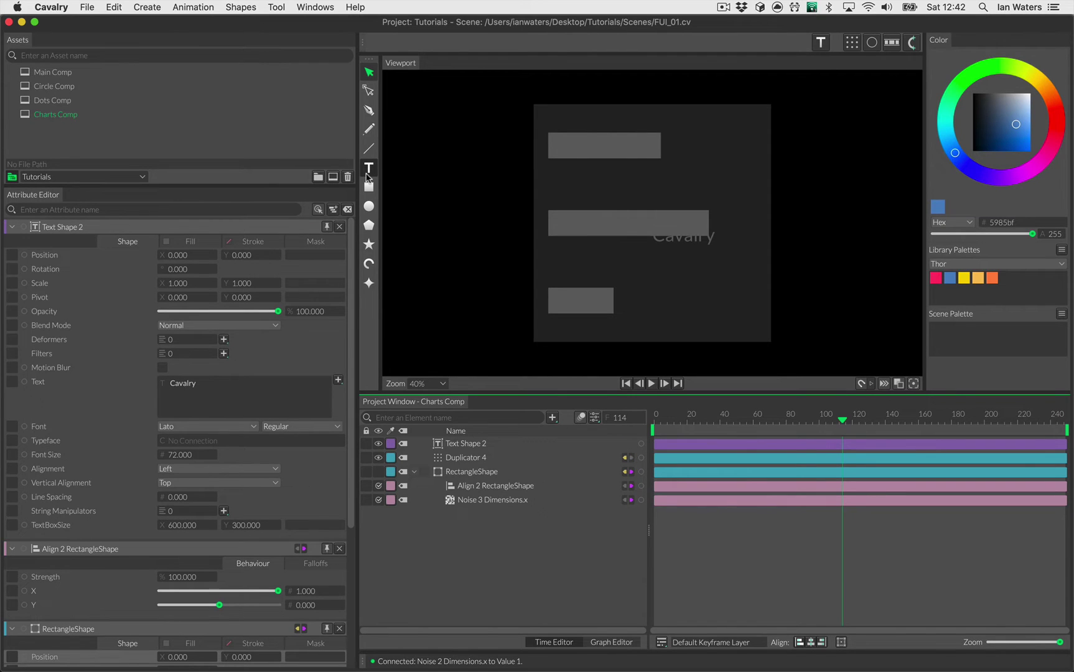
{"action": "left_click", "coordinate": [469, 417]}
{"action": "left_click_drag", "start_coordinate": [466, 450], "coordinate": [493, 474]}
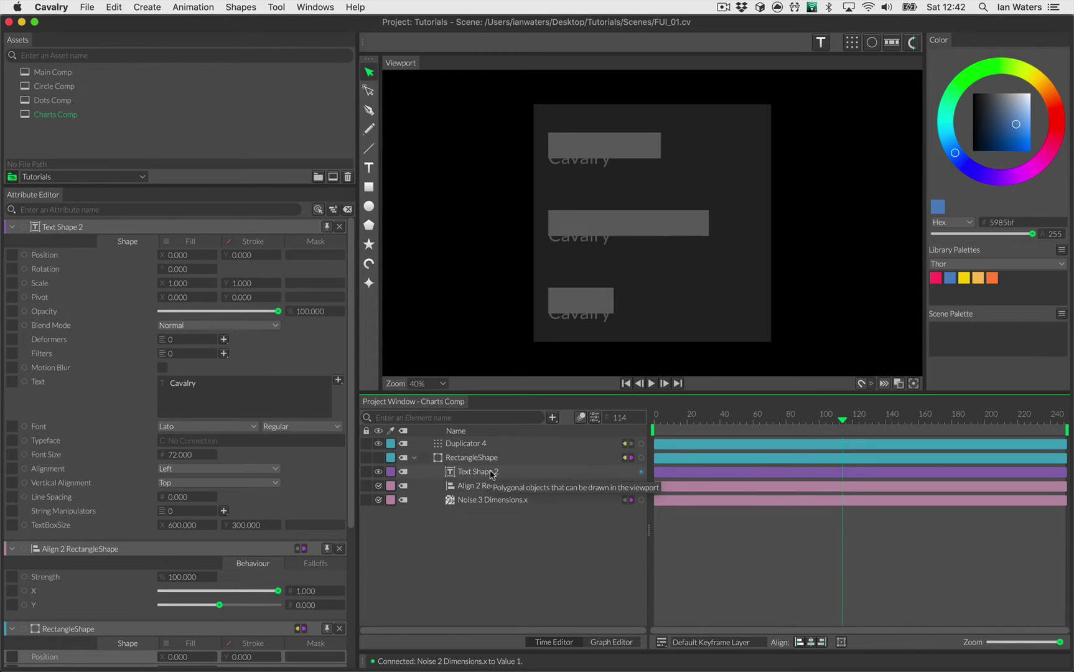
Position the text shape at X 17, Y -64 so each copy sits below its bar.
{"action": "left_click", "coordinate": [492, 472]}
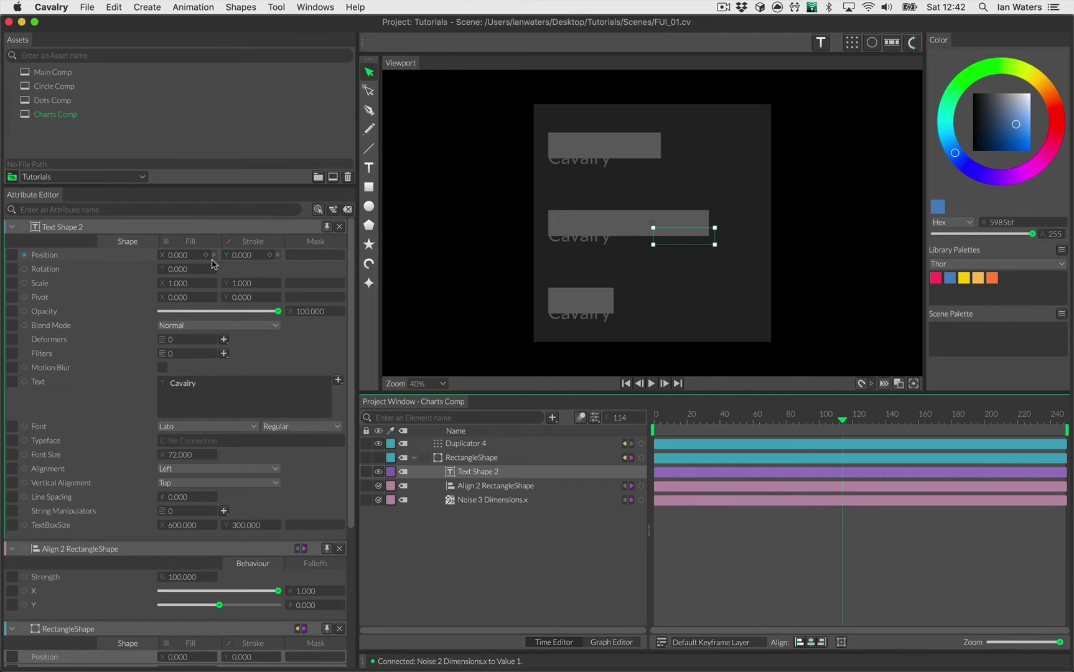
{"action": "mouse_move", "coordinate": [192, 264]}
{"action": "left_mouse_down"}
{"action": "mouse_move", "coordinate": [274, 266]}
{"action": "mouse_move", "coordinate": [183, 263]}
{"action": "left_mouse_up"}
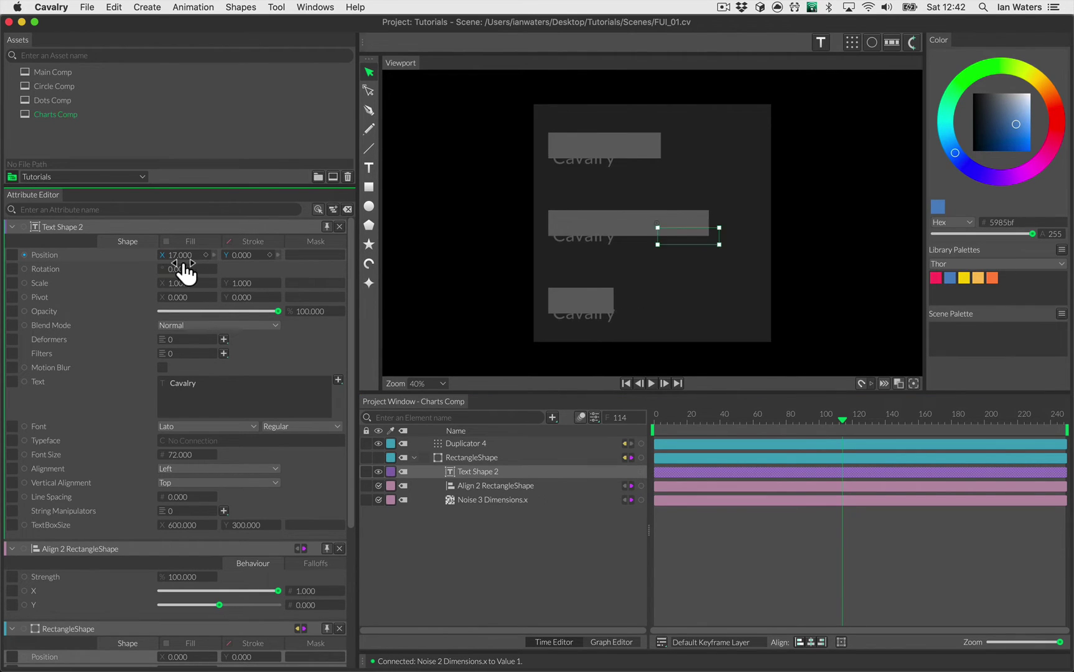
{"action": "left_click_drag", "start_coordinate": [251, 267], "coordinate": [215, 269]}
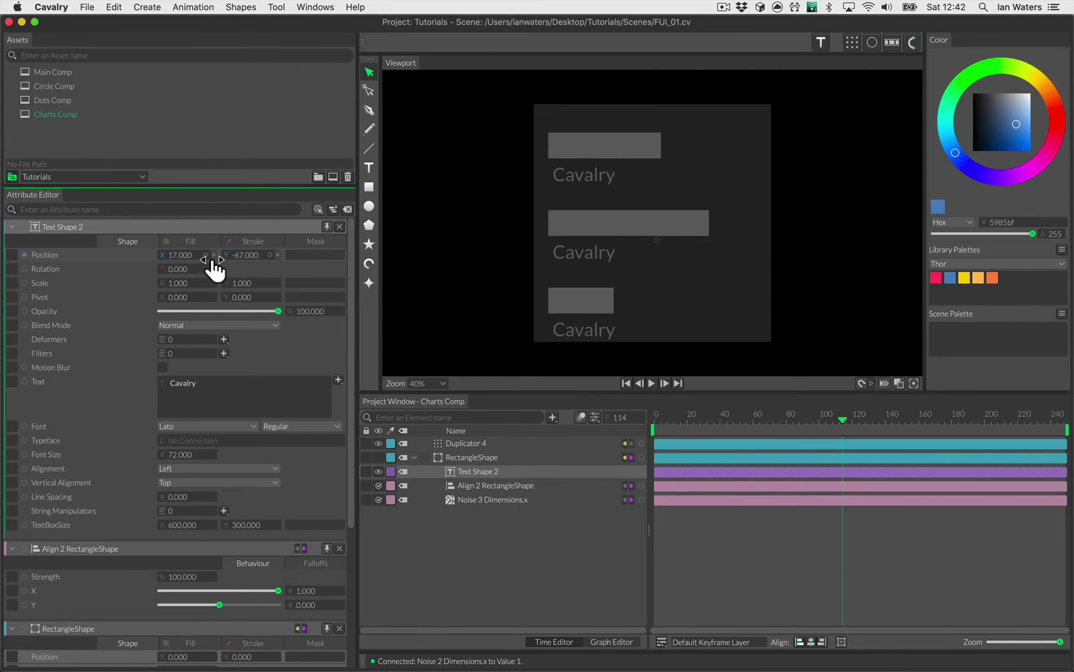
Try shifting the parent rectangle's X position and undo the shift.
{"action": "scroll", "coordinate": [203, 498], "scroll_direction": "down", "scroll_amount": 5}
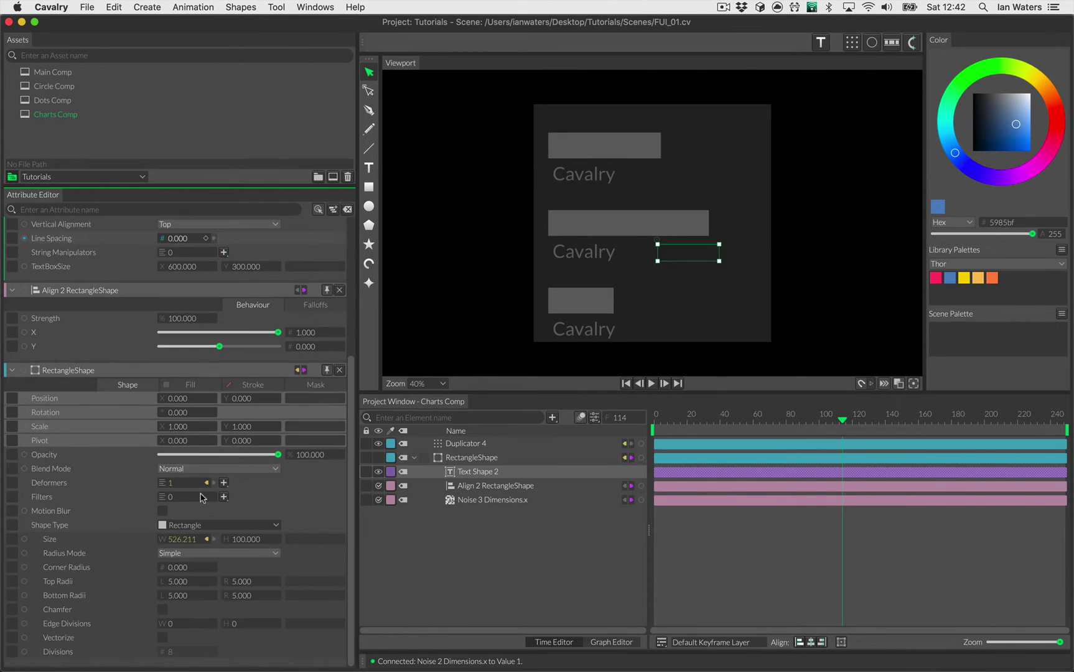
{"action": "left_click_drag", "start_coordinate": [192, 402], "coordinate": [221, 412]}
{"action": "key", "text": "ctrl+z"}
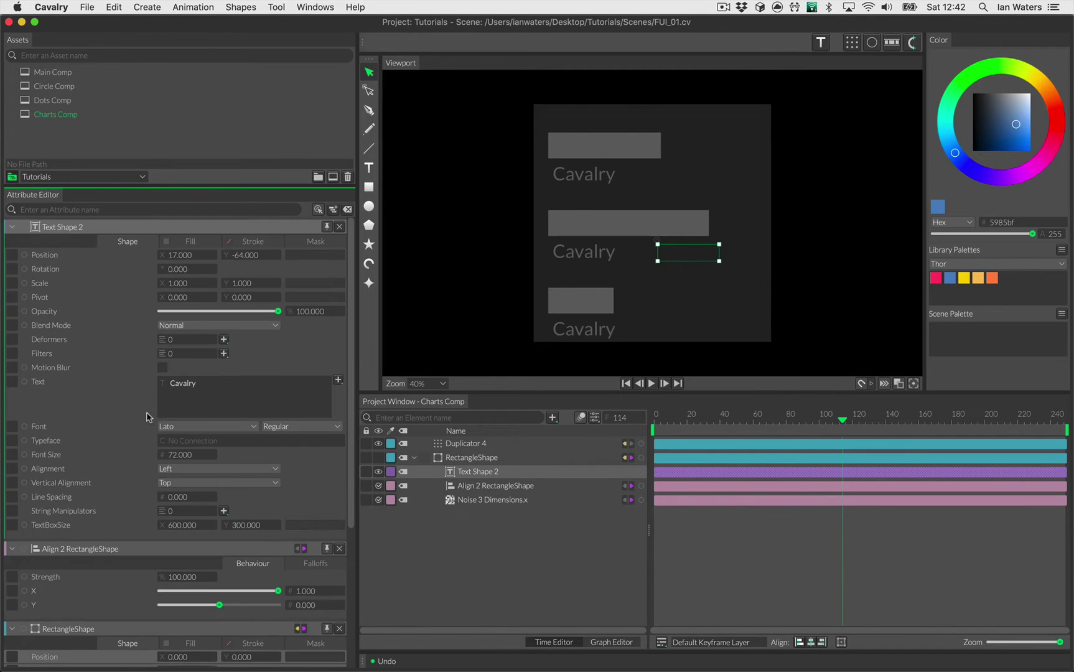
Reposition the text shape at X -3, Y -48 so each label aligns with its bar's starting edge.
{"action": "left_click", "coordinate": [472, 458]}
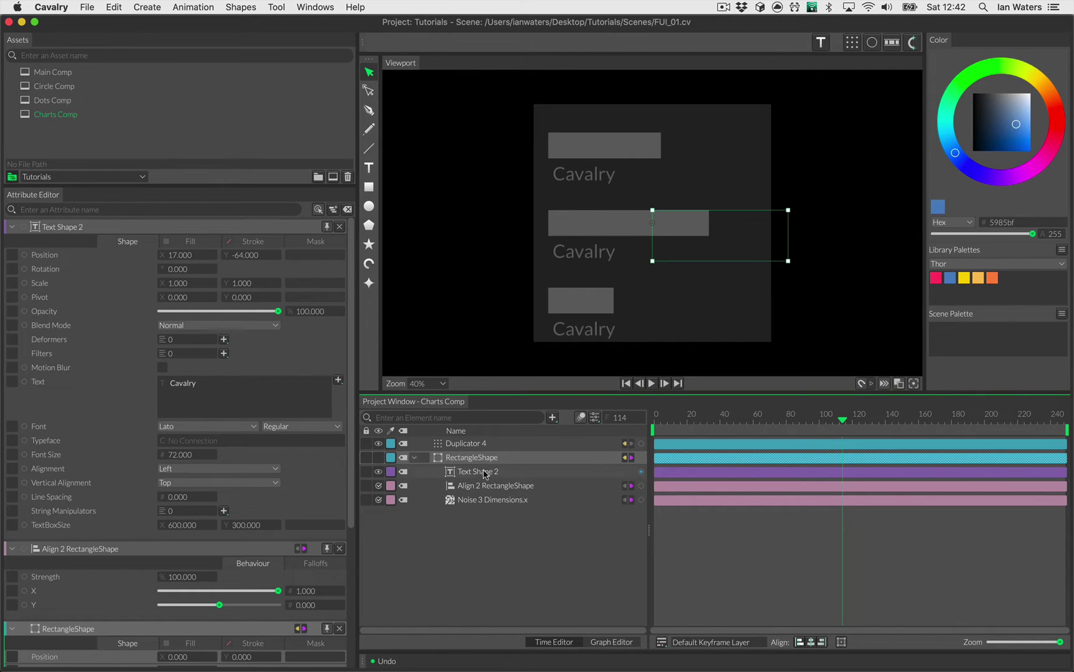
{"action": "left_click", "coordinate": [504, 532]}
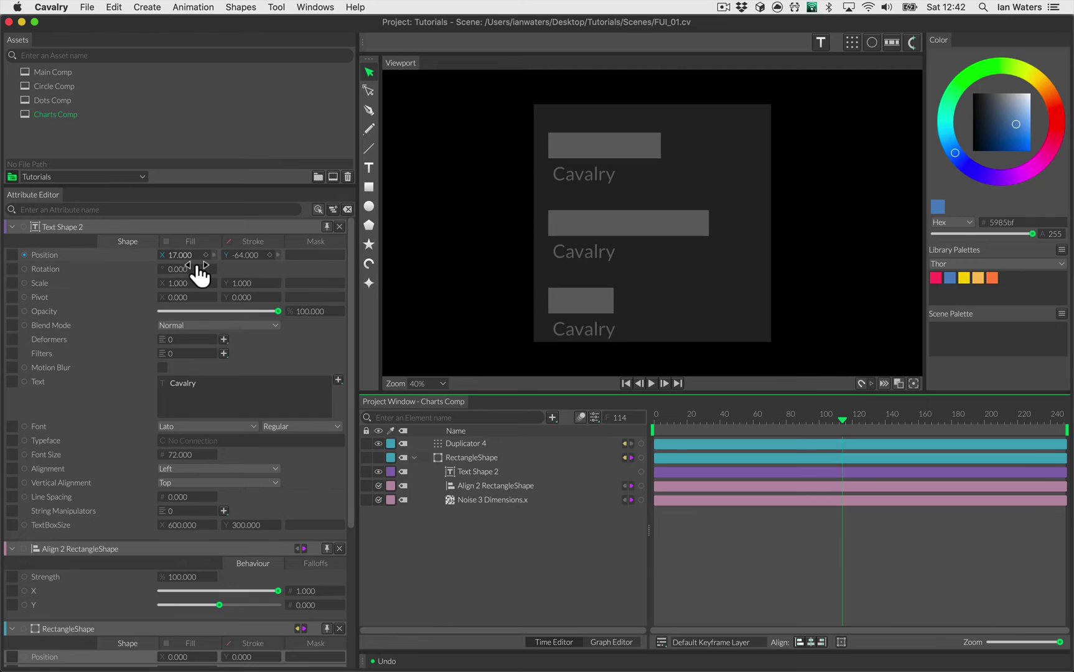
{"action": "left_click_drag", "start_coordinate": [200, 274], "coordinate": [268, 272]}
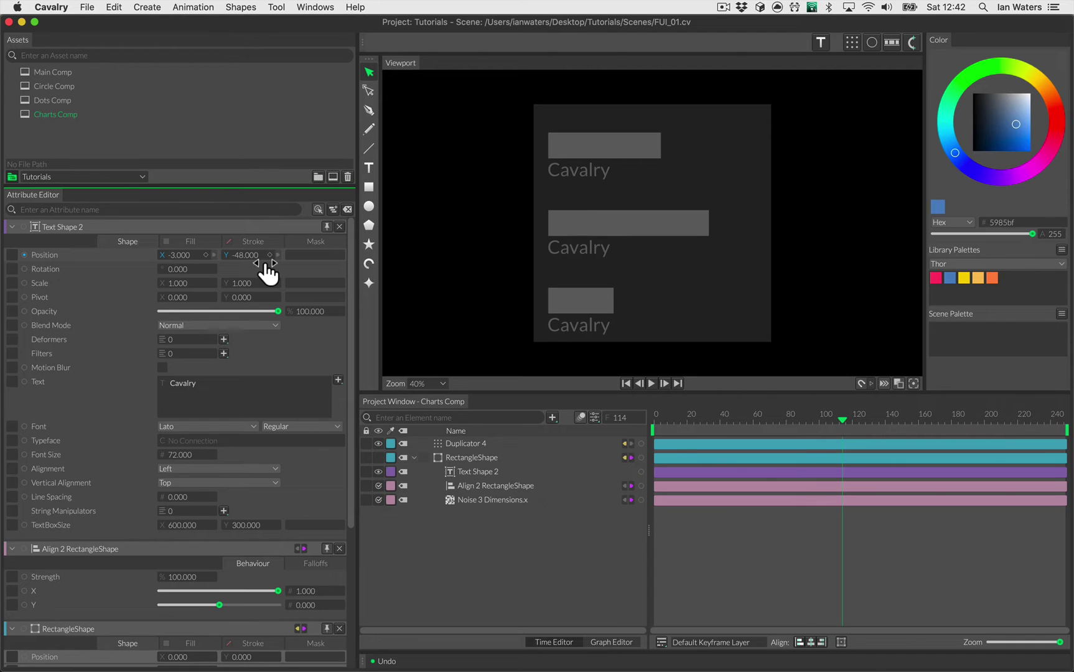
Set the Duplicator's Shape Position Y to 40 to raise the bars and labels within the composition.
{"action": "left_click", "coordinate": [462, 447]}
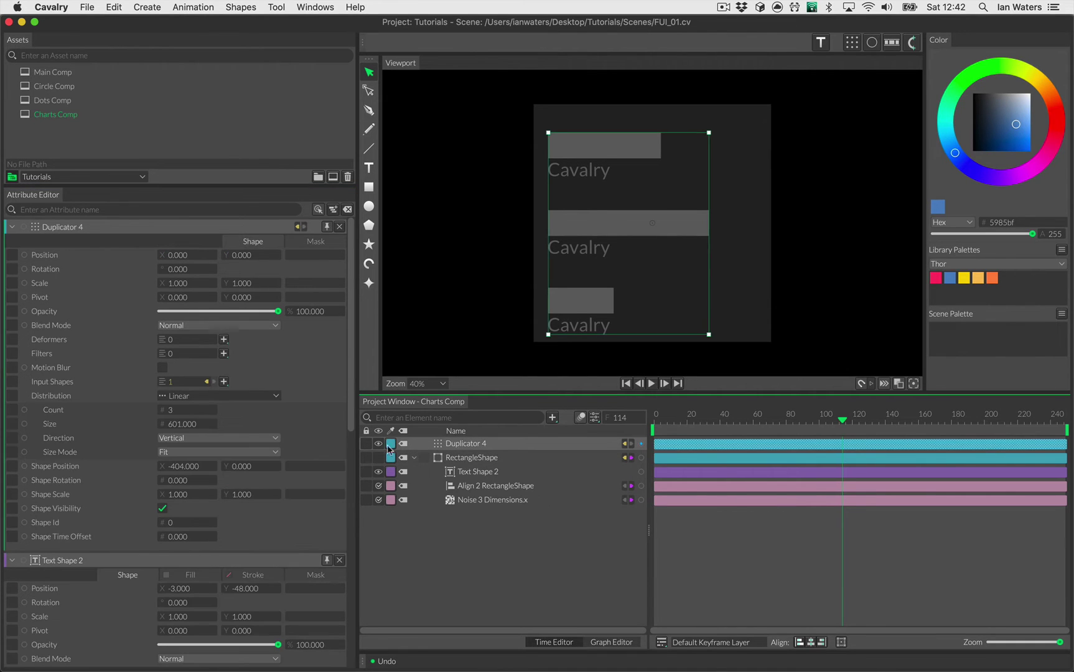
{"action": "left_click_drag", "start_coordinate": [254, 488], "coordinate": [280, 486]}
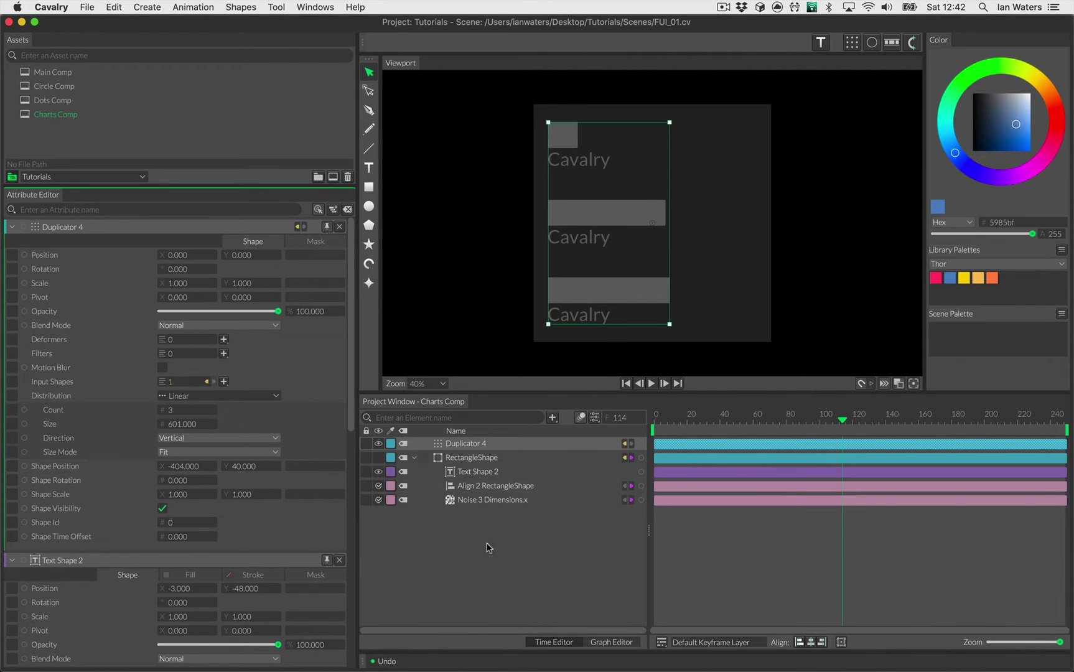
{"action": "left_click", "coordinate": [506, 567]}
Clear the text shape's wording and drive its text with a String Generator set to the Value type.
{"action": "left_click", "coordinate": [519, 468]}
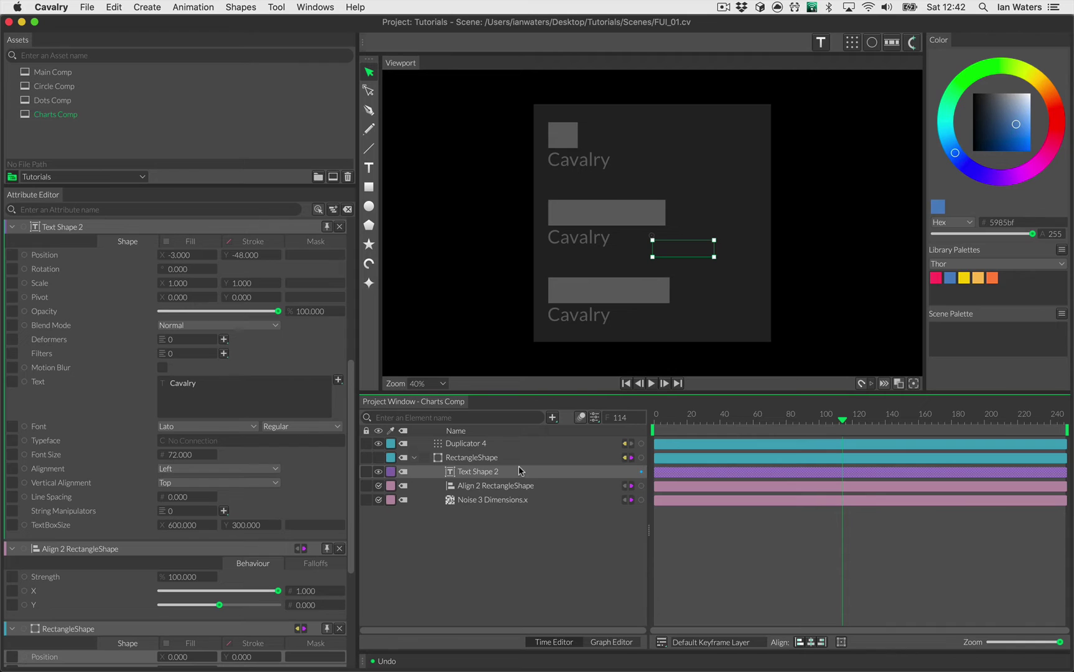
{"action": "left_click", "coordinate": [204, 397]}
{"action": "key", "text": "super+a"}
{"action": "key", "text": "BackSpace"}
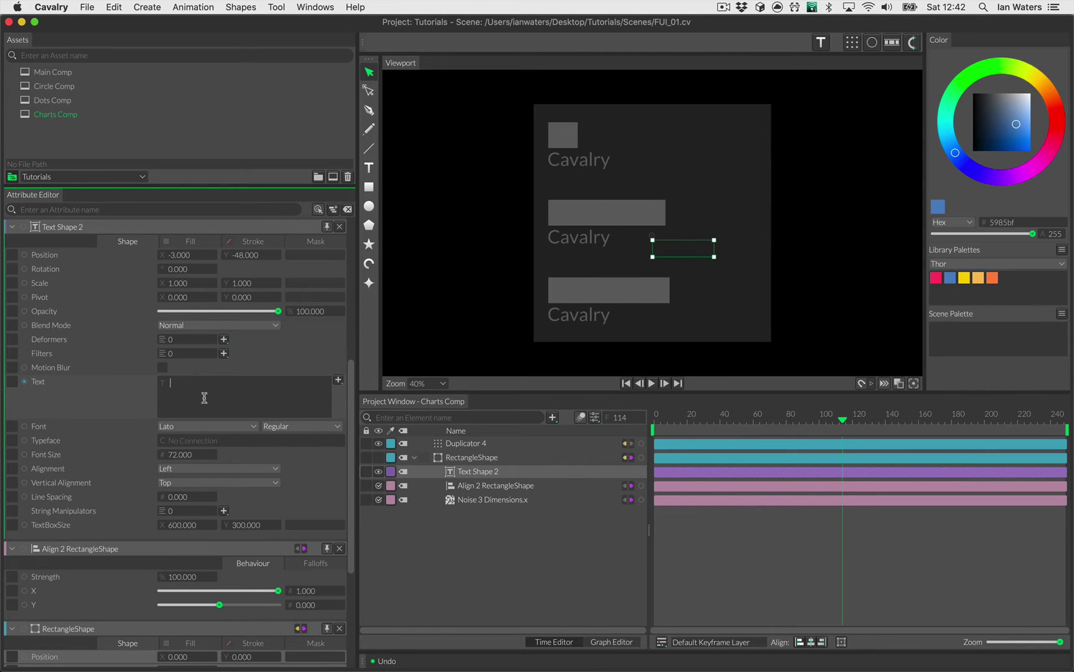
{"action": "left_click", "coordinate": [338, 379]}
{"action": "left_click", "coordinate": [338, 380]}
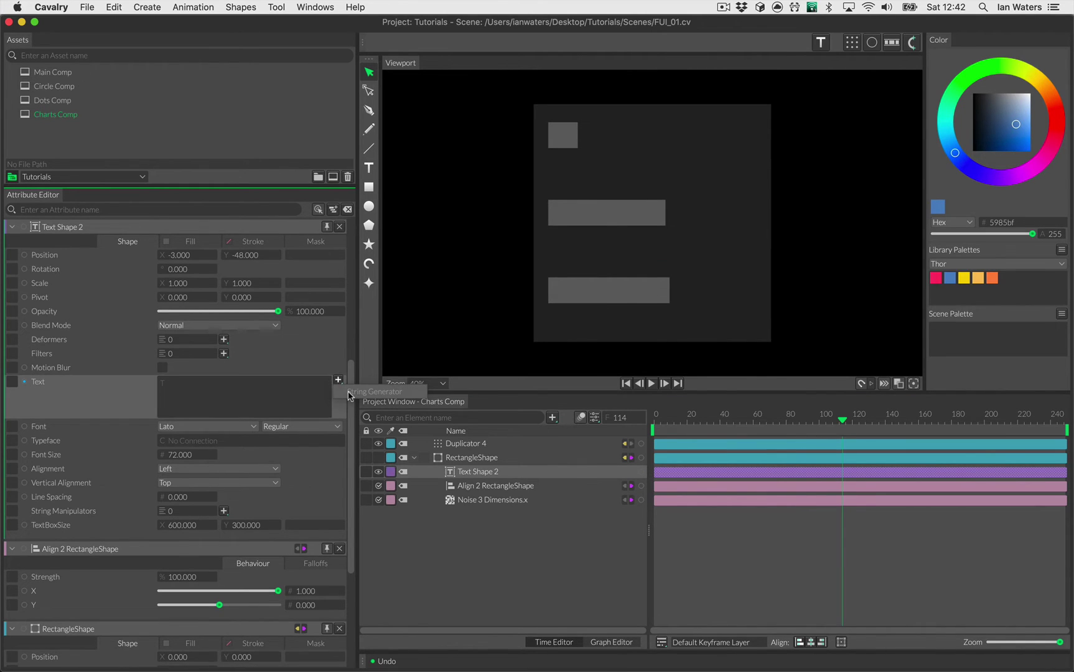
{"action": "left_click", "coordinate": [374, 392]}
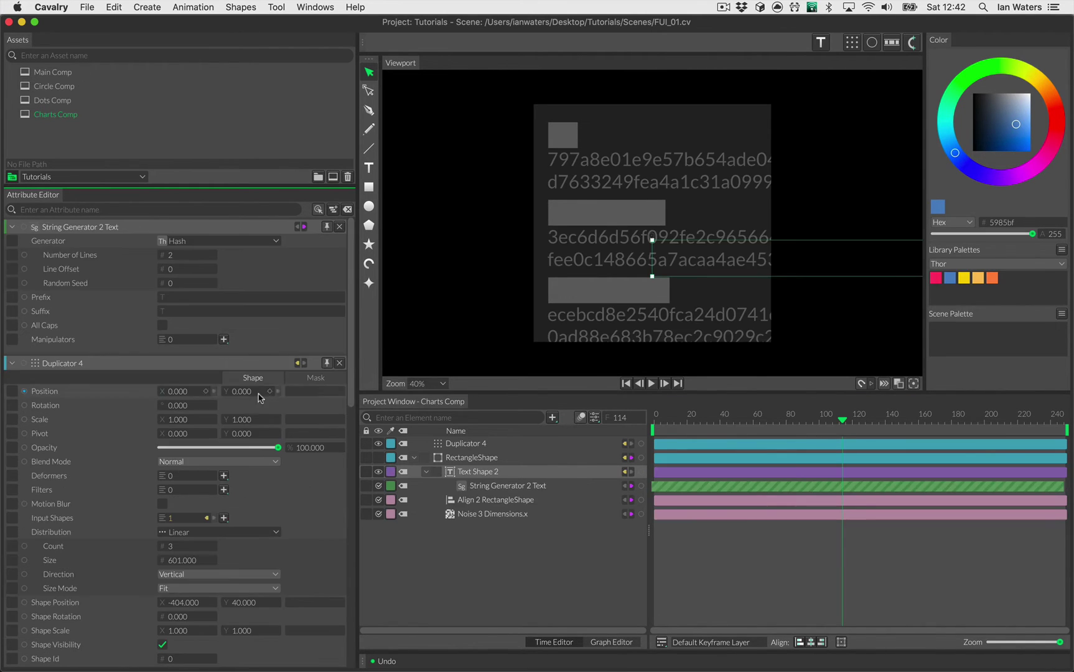
{"action": "left_click", "coordinate": [187, 242]}
{"action": "left_click", "coordinate": [187, 323]}
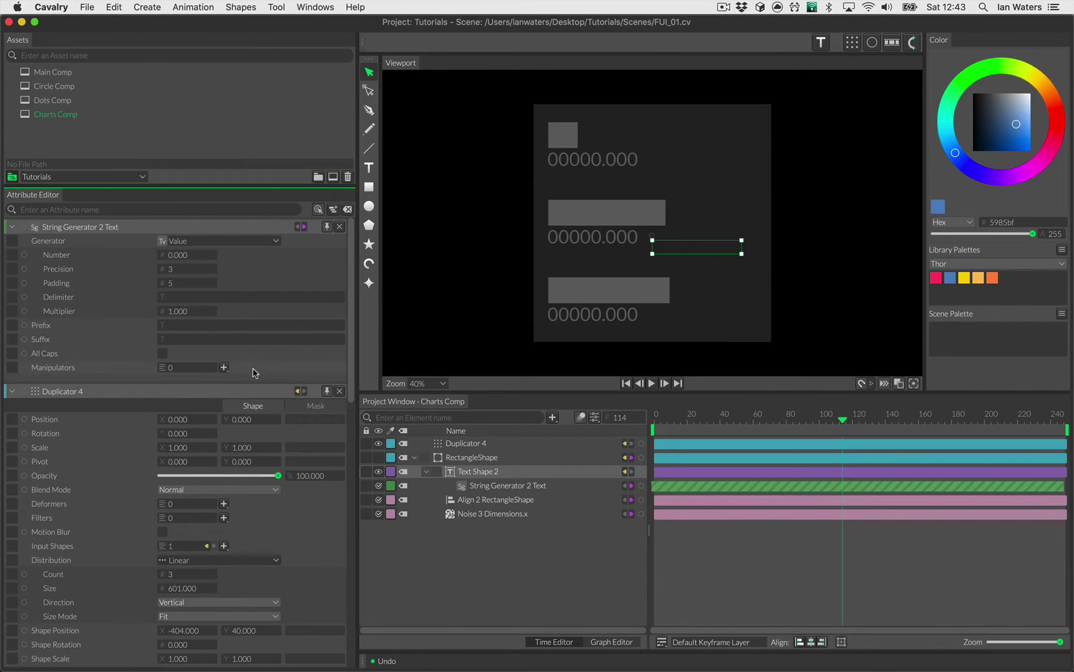
Connect the bar width noise to the String Generator's Number, and set Precision to 2 and Padding to 3.
{"action": "left_click_drag", "start_coordinate": [641, 514], "coordinate": [84, 257]}
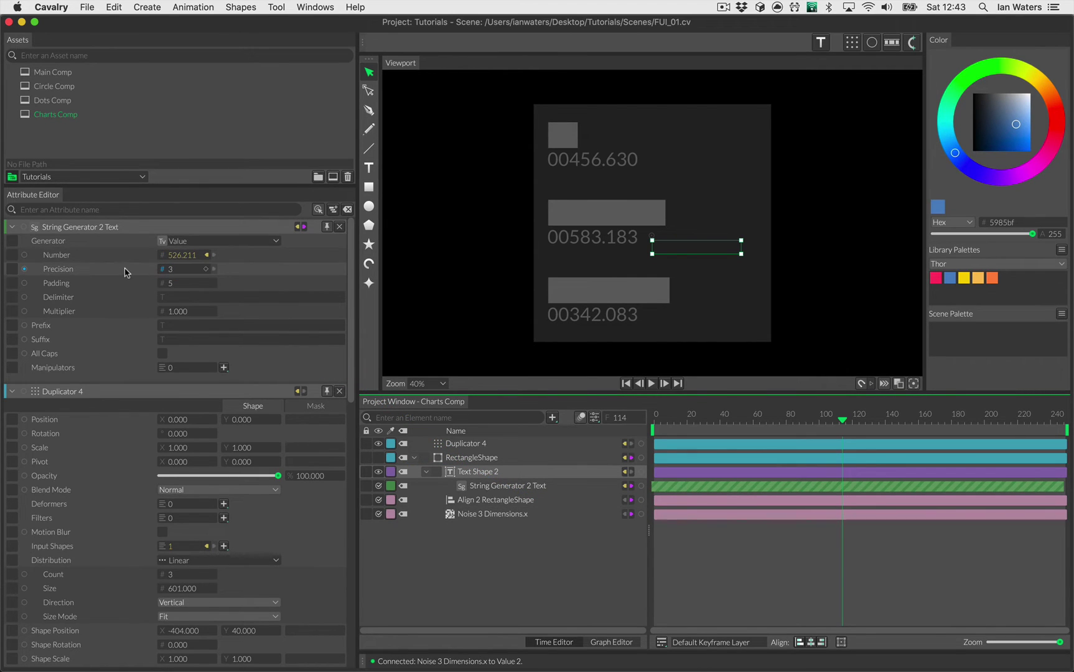
{"action": "left_click_drag", "start_coordinate": [187, 273], "coordinate": [181, 270]}
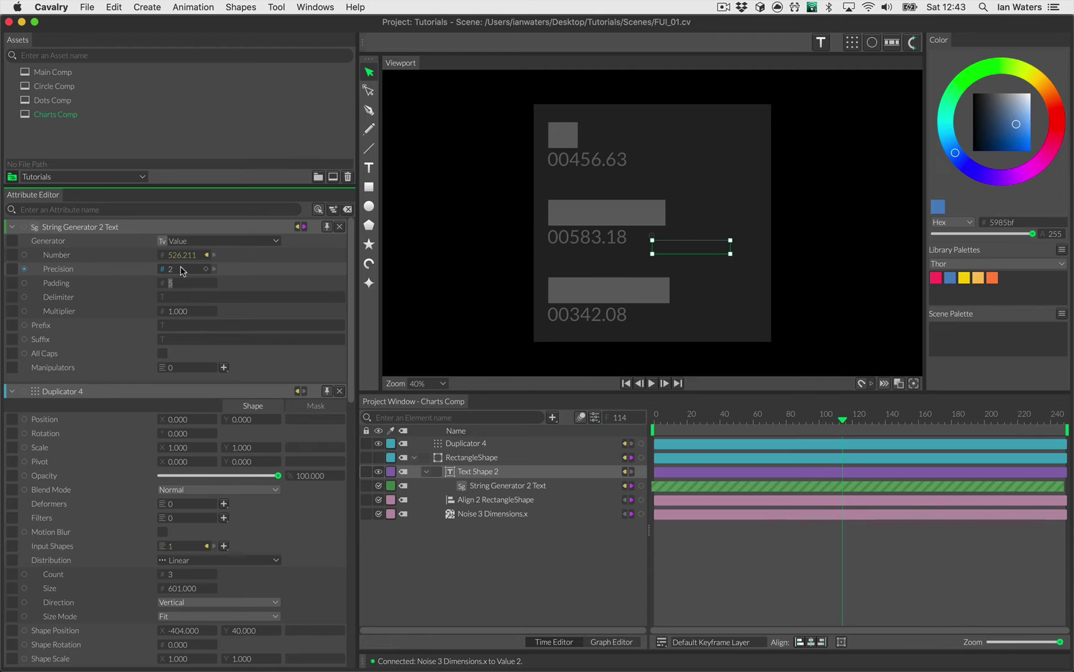
{"action": "type", "text": "3"}
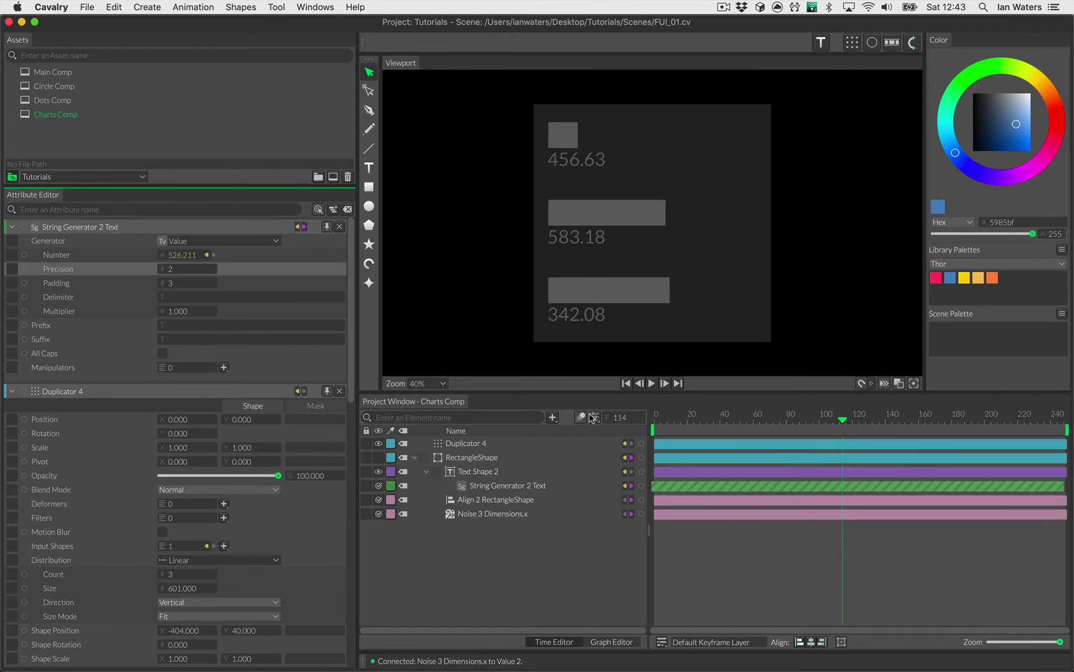
Check the number labels along the timeline and raise the text shape to Y -45.
{"action": "left_click_drag", "start_coordinate": [696, 421], "coordinate": [726, 417]}
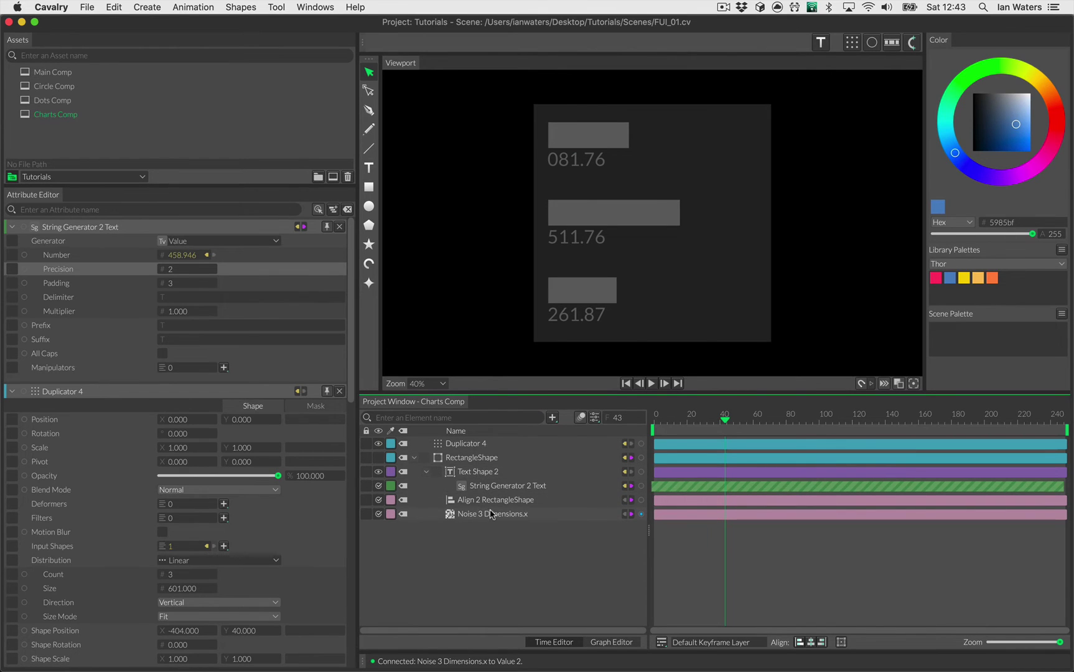
{"action": "left_click", "coordinate": [490, 473]}
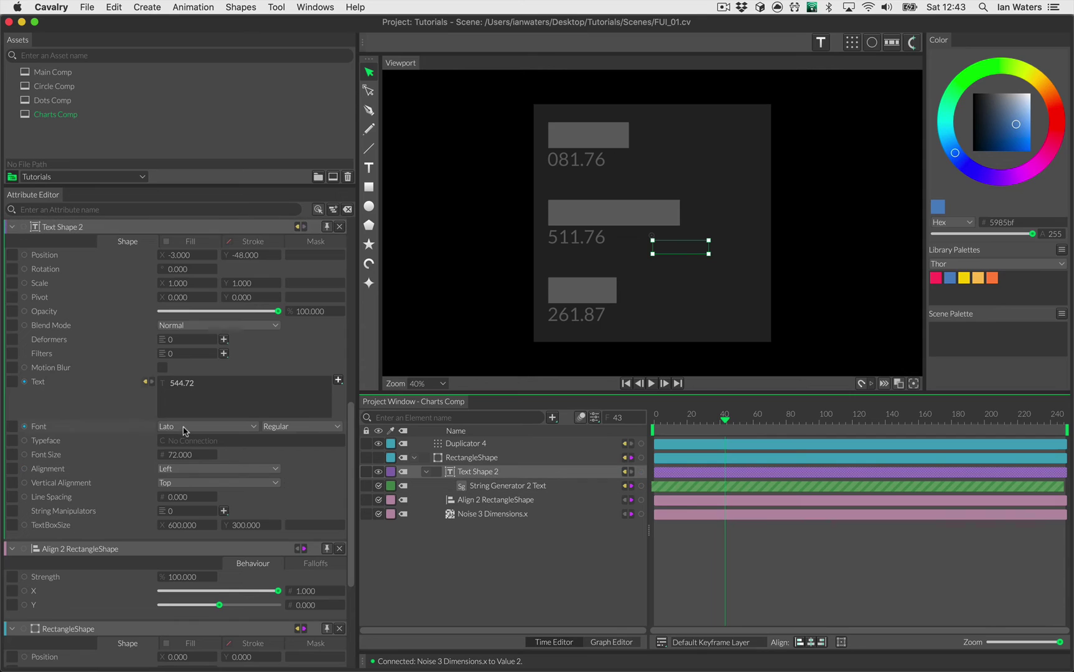
{"action": "mouse_move", "coordinate": [255, 274]}
{"action": "left_mouse_down"}
{"action": "mouse_move", "coordinate": [240, 271]}
{"action": "mouse_move", "coordinate": [270, 271]}
{"action": "mouse_move", "coordinate": [258, 274]}
{"action": "left_mouse_up"}
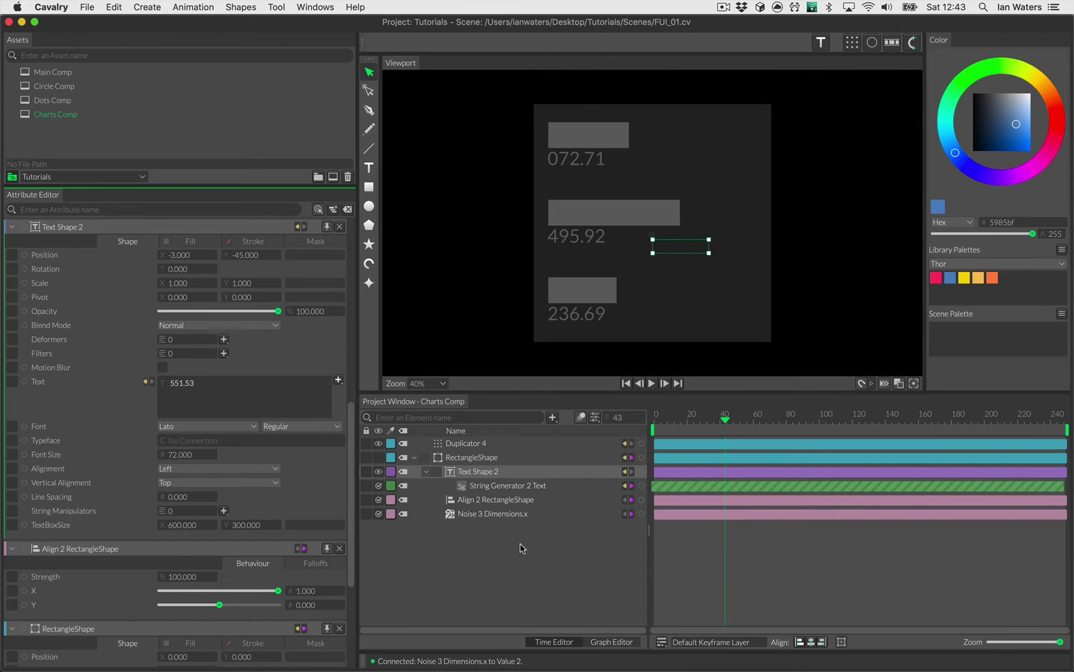
Turn off the advanced Use Position option on the noise behaviour so the numbers match the bars.
{"action": "left_click", "coordinate": [491, 514]}
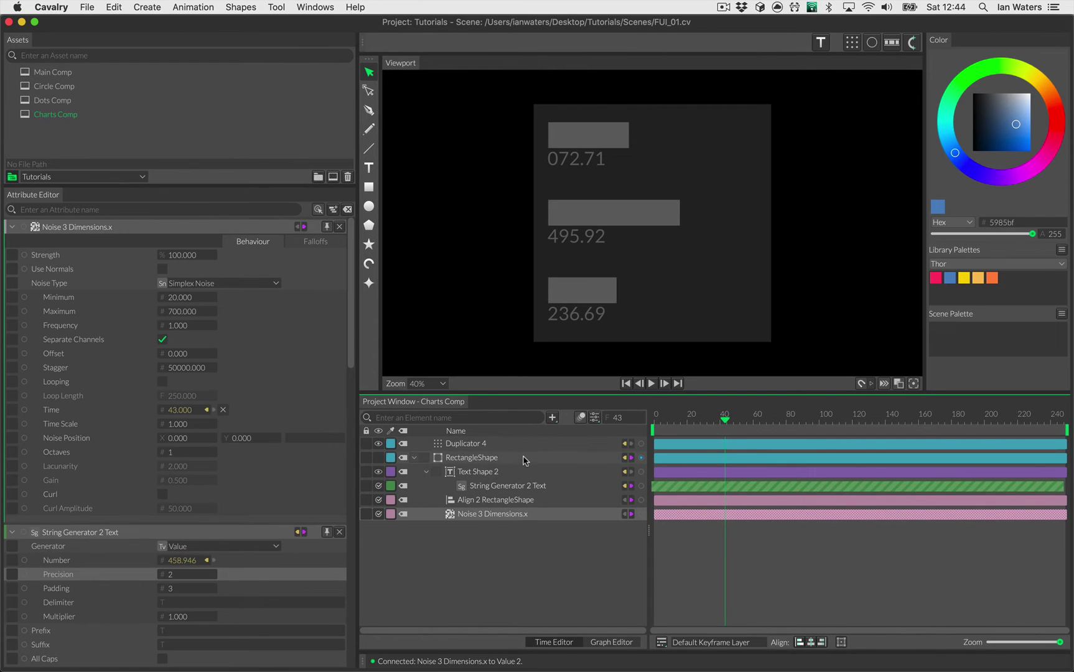
{"action": "left_click_drag", "start_coordinate": [524, 463], "coordinate": [525, 472]}
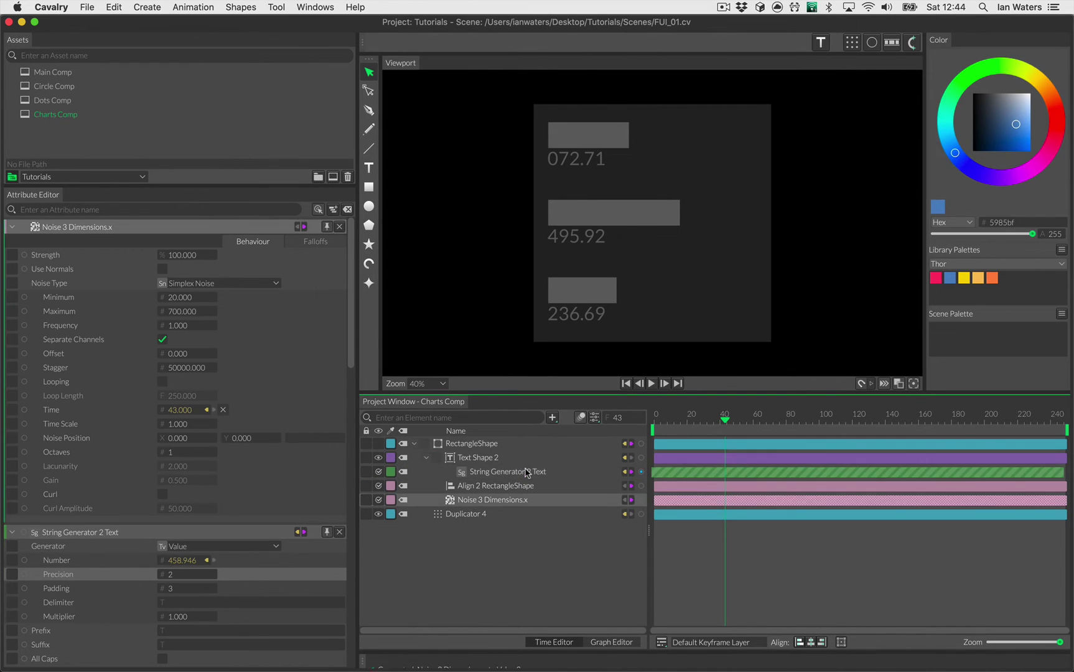
{"action": "left_click", "coordinate": [514, 457]}
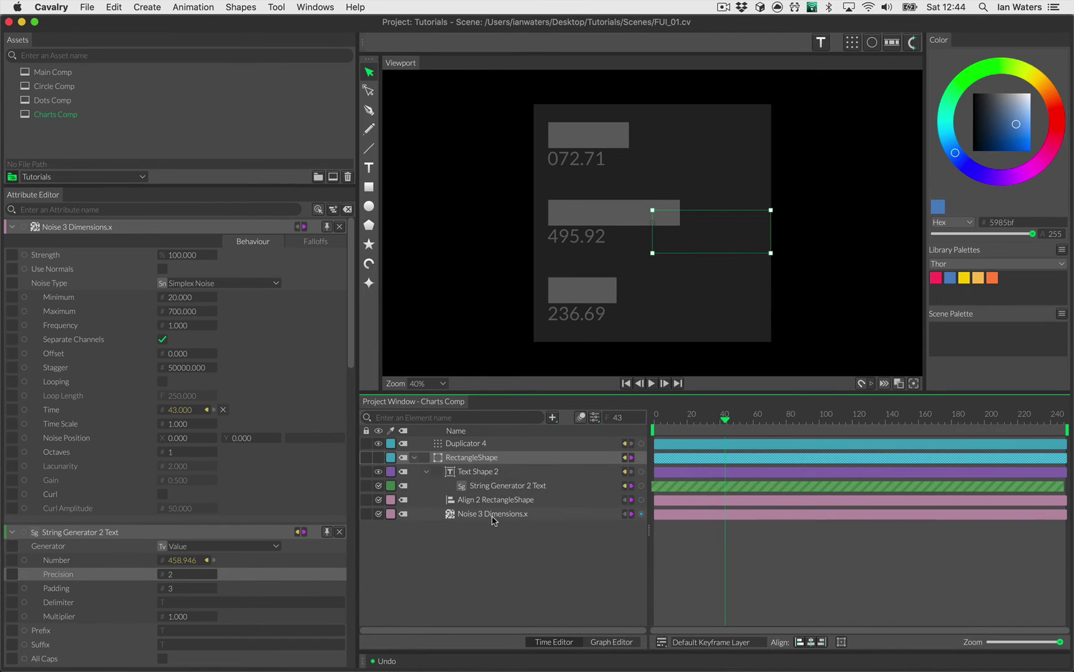
{"action": "left_click", "coordinate": [137, 227]}
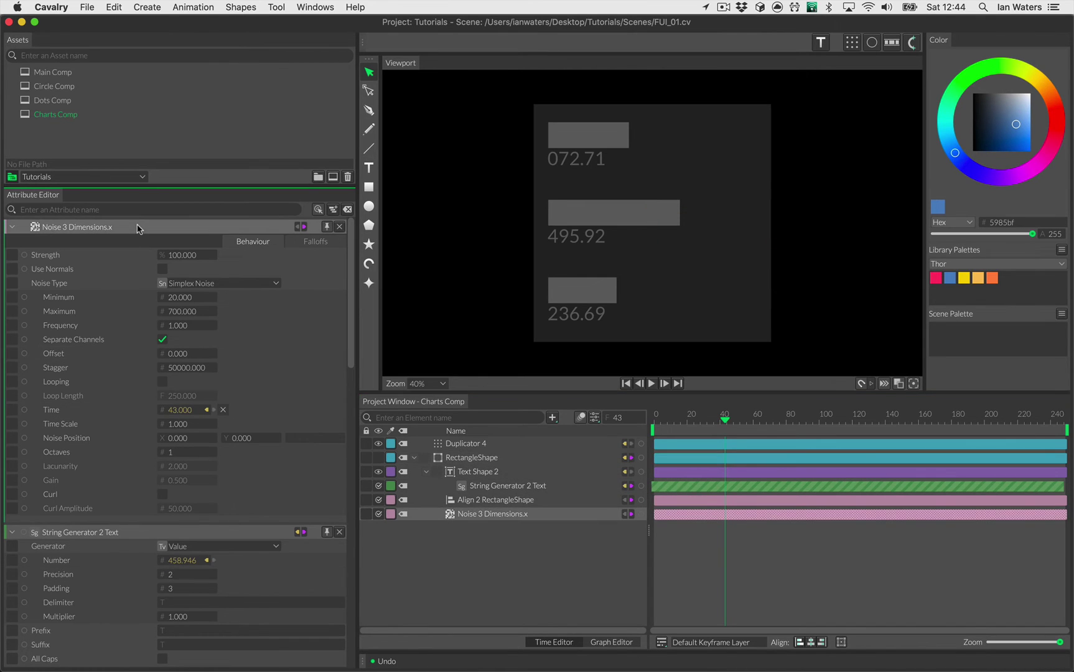
{"action": "right_click", "coordinate": [156, 231]}
{"action": "mouse_move", "coordinate": [187, 266]}
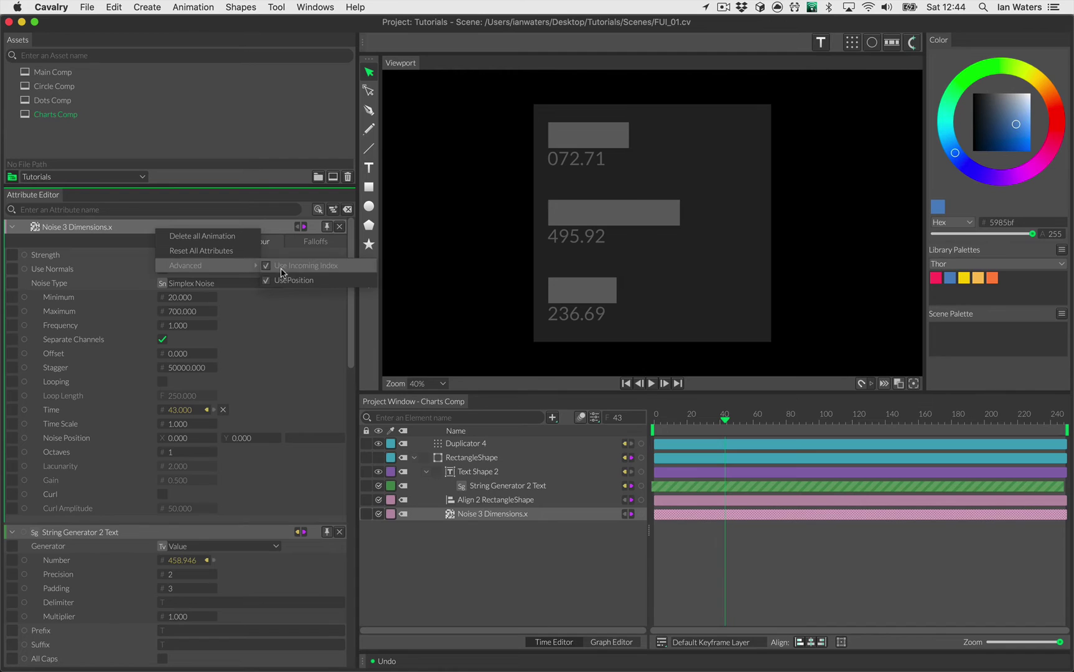
{"action": "left_click", "coordinate": [293, 279]}
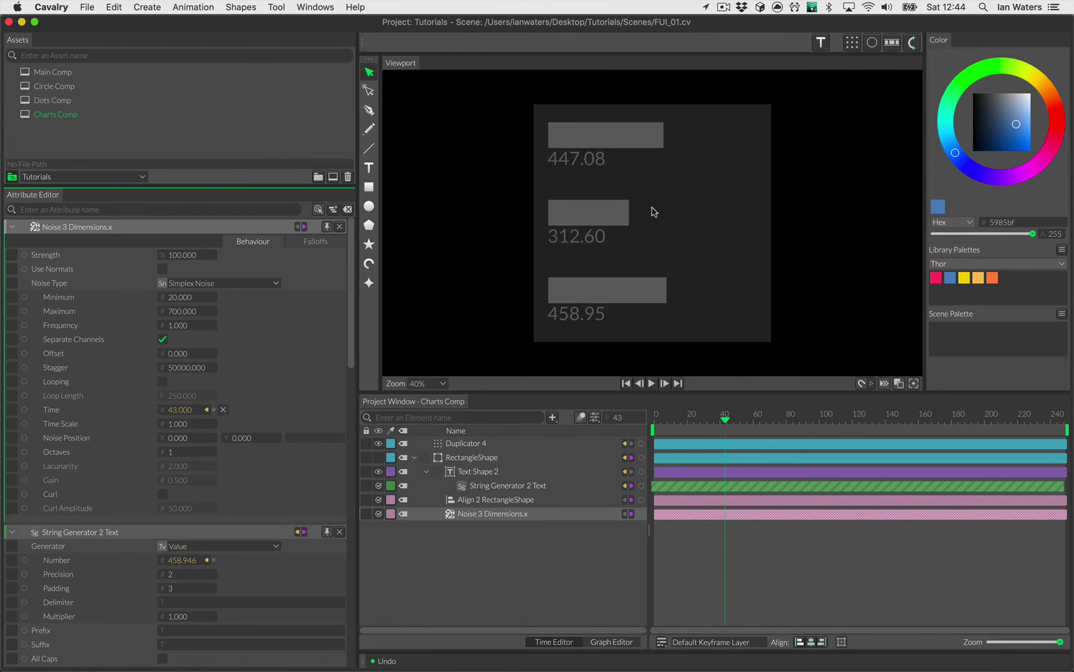
{"action": "left_click", "coordinate": [521, 597]}
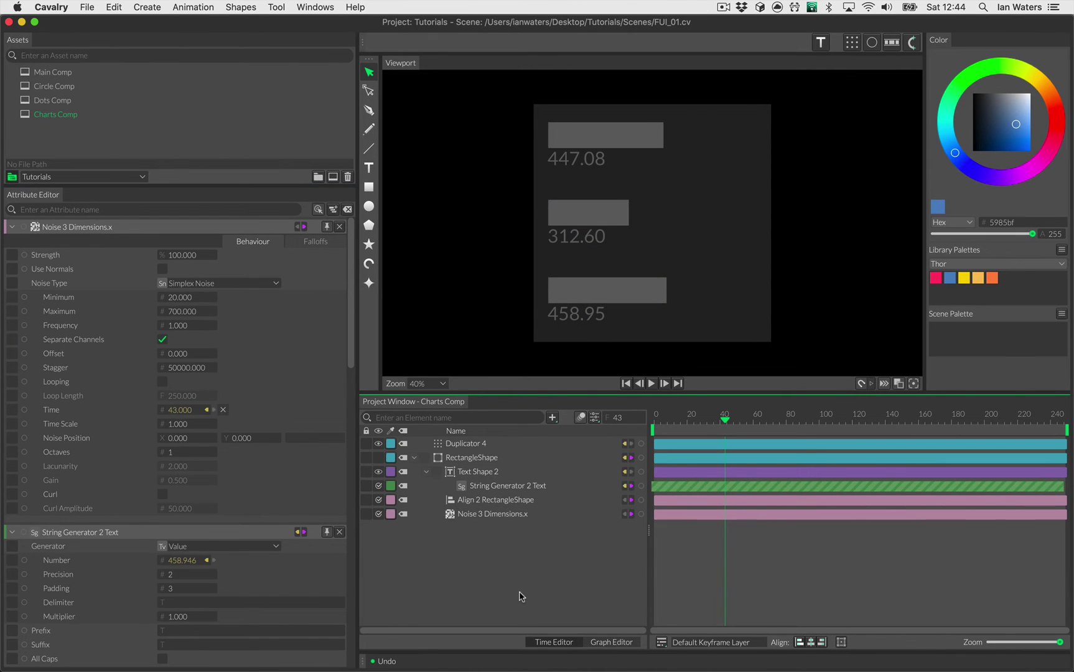
Fill the bar rectangle with the blue 5985bf from the Thor library palette.
{"action": "left_click", "coordinate": [491, 459]}
{"action": "left_click", "coordinate": [199, 385]}
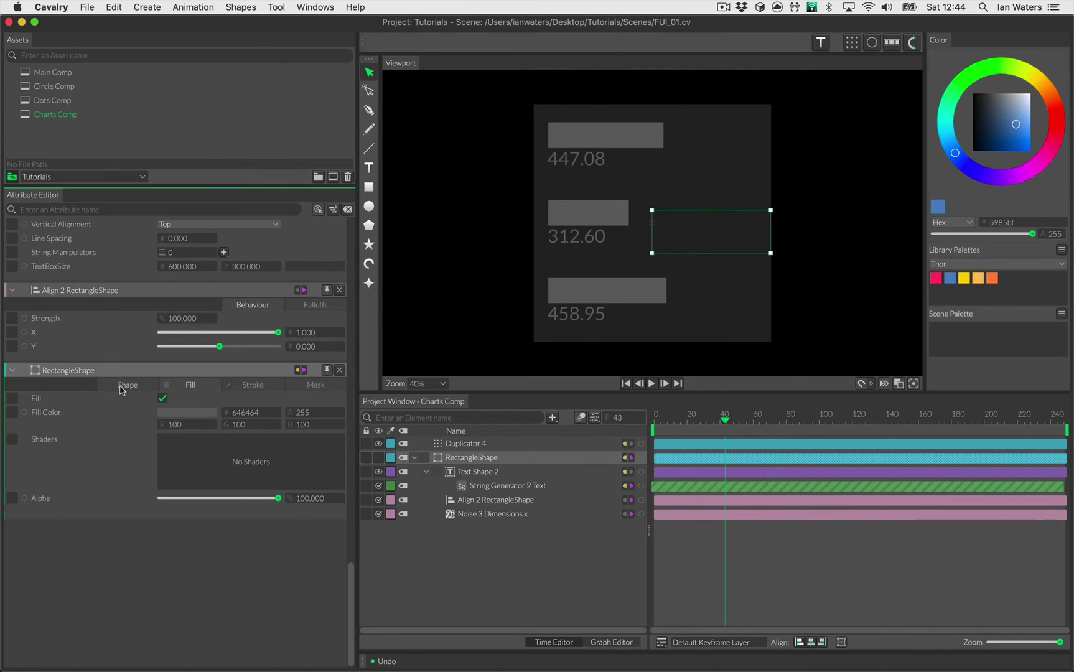
{"action": "left_click", "coordinate": [86, 413]}
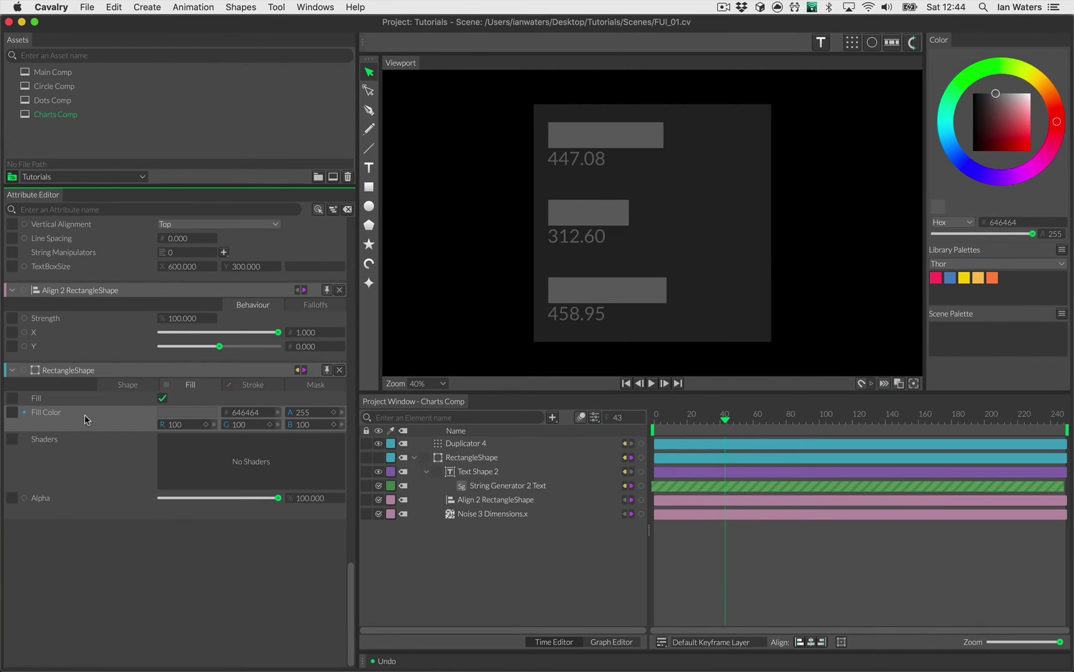
{"action": "left_click", "coordinate": [949, 279]}
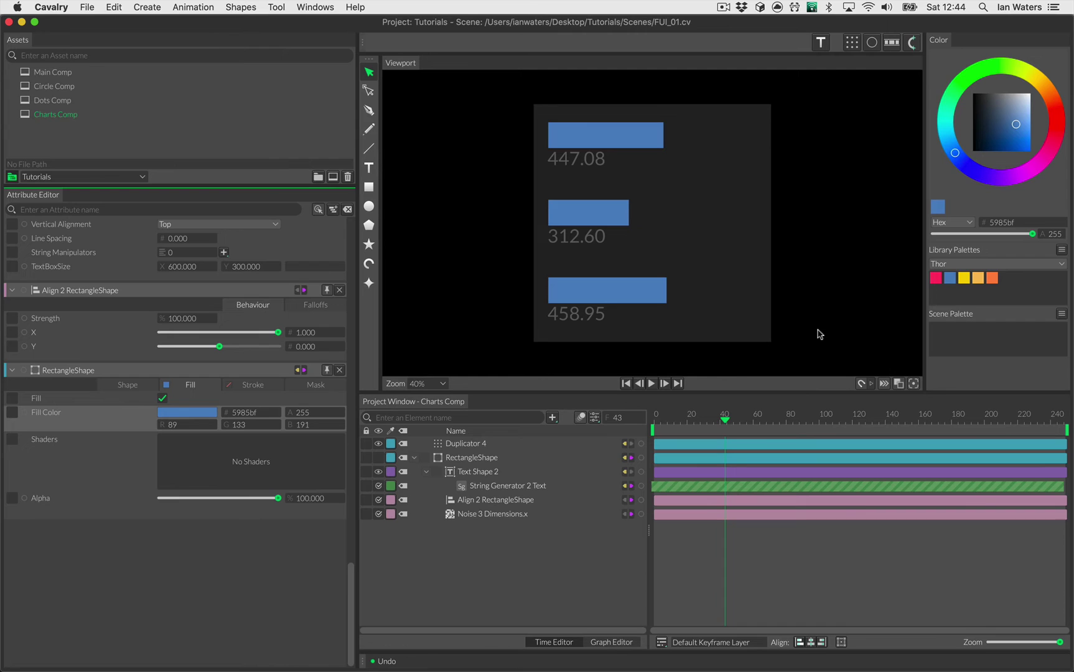
Fill the text shape with the same palette blue, 5985bf, to match the bars.
{"action": "left_click", "coordinate": [496, 486]}
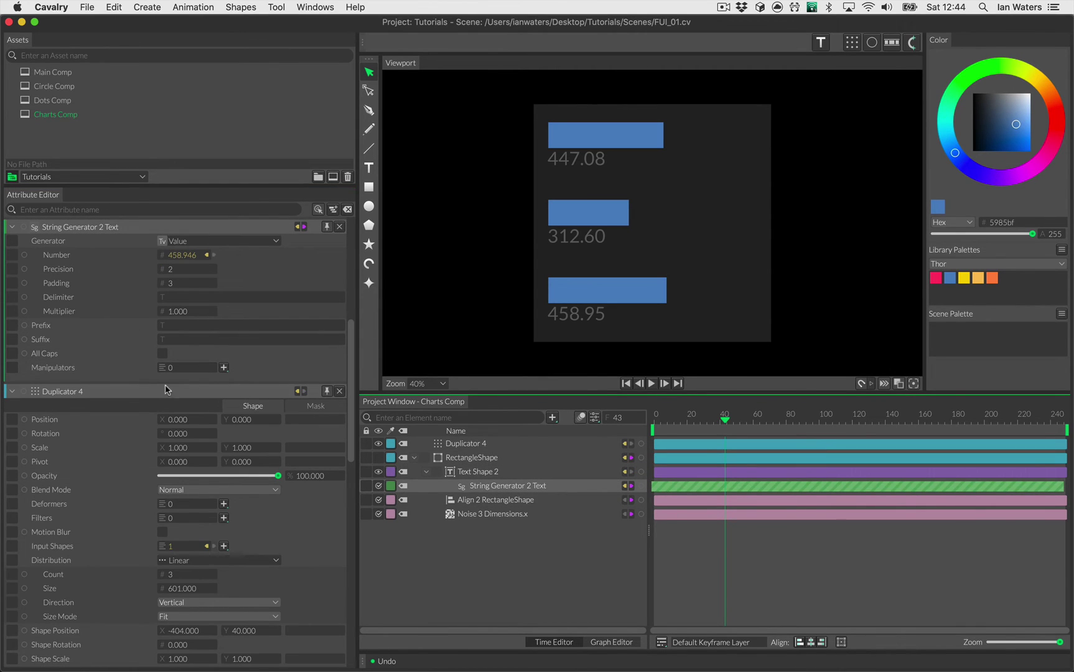
{"action": "left_click", "coordinate": [478, 472]}
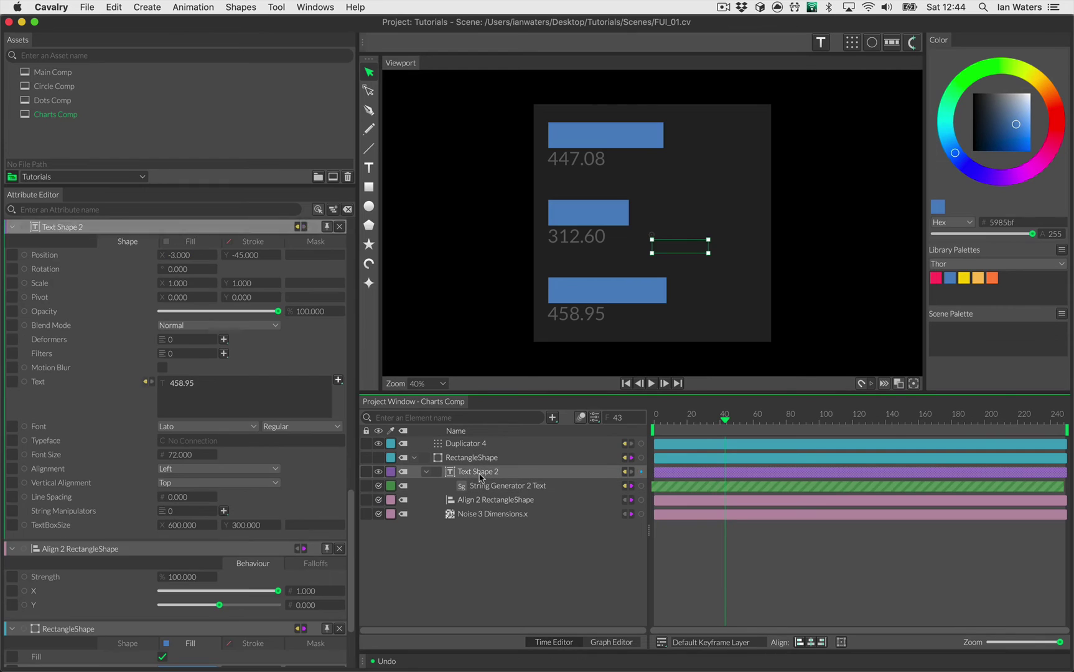
{"action": "left_click", "coordinate": [187, 244]}
{"action": "left_click", "coordinate": [112, 276]}
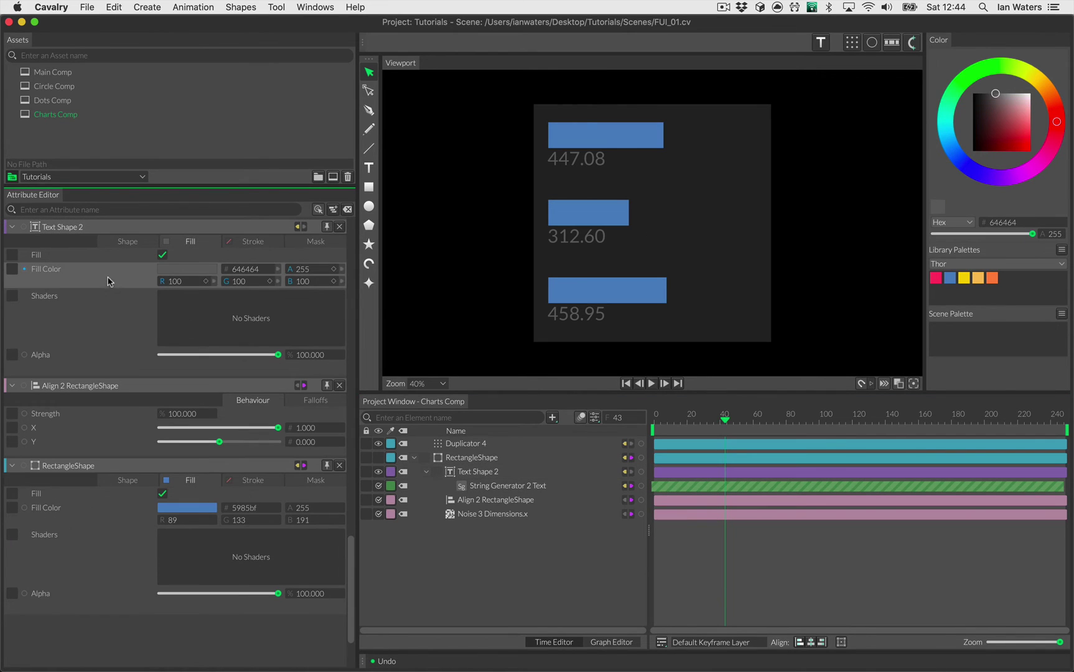
{"action": "left_click", "coordinate": [951, 277]}
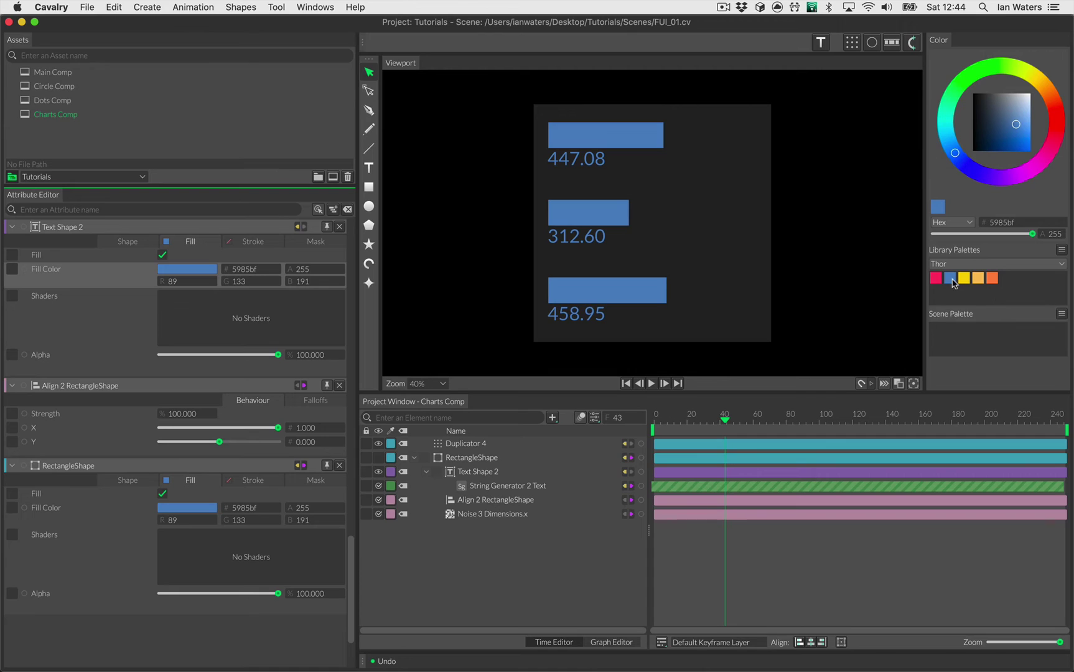
{"action": "left_click_drag", "start_coordinate": [952, 281], "coordinate": [191, 271]}
Show the source rectangle, try the palette colour f2c26a on it, then restore blue 5985bf and hide it again.
{"action": "left_click", "coordinate": [379, 458]}
{"action": "left_click", "coordinate": [457, 459]}
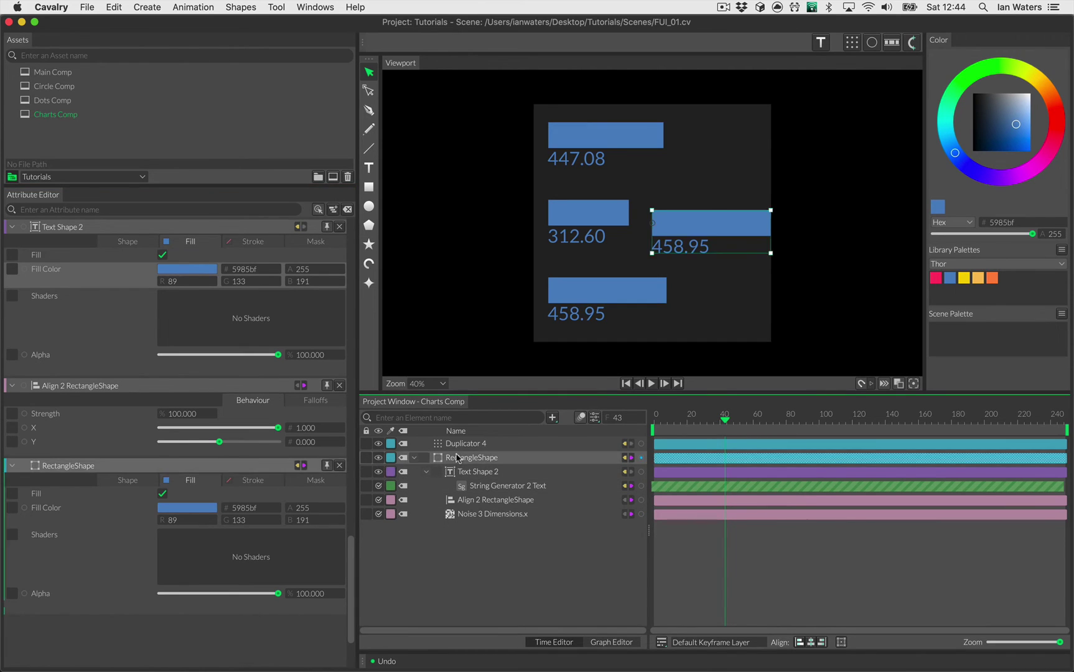
{"action": "left_click_drag", "start_coordinate": [979, 281], "coordinate": [734, 229]}
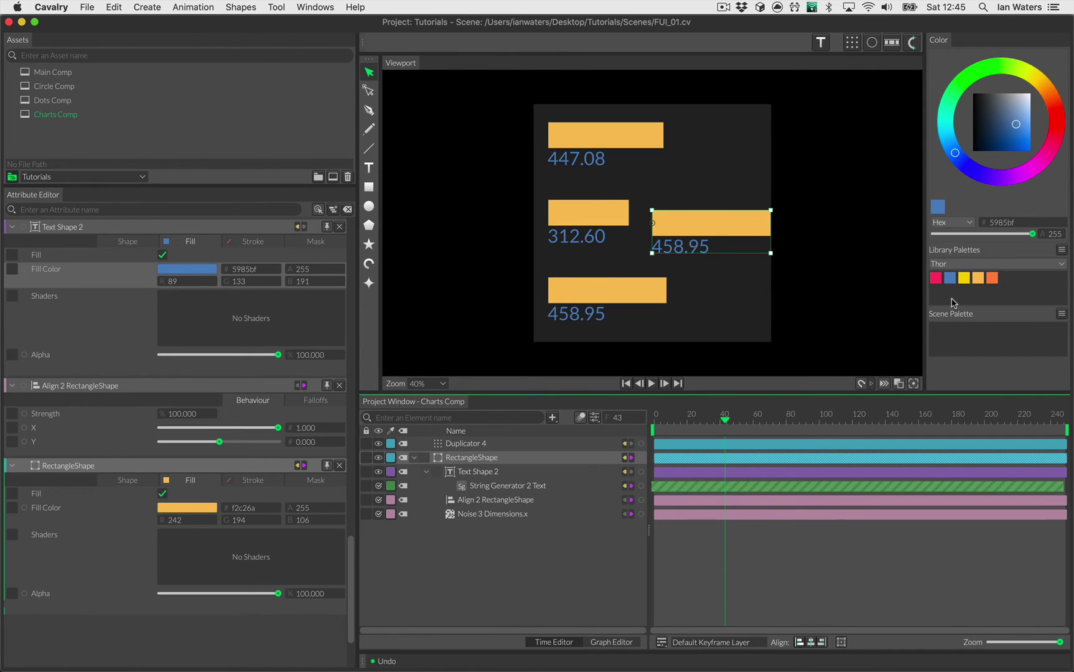
{"action": "left_click_drag", "start_coordinate": [950, 278], "coordinate": [722, 227]}
{"action": "left_click", "coordinate": [378, 458]}
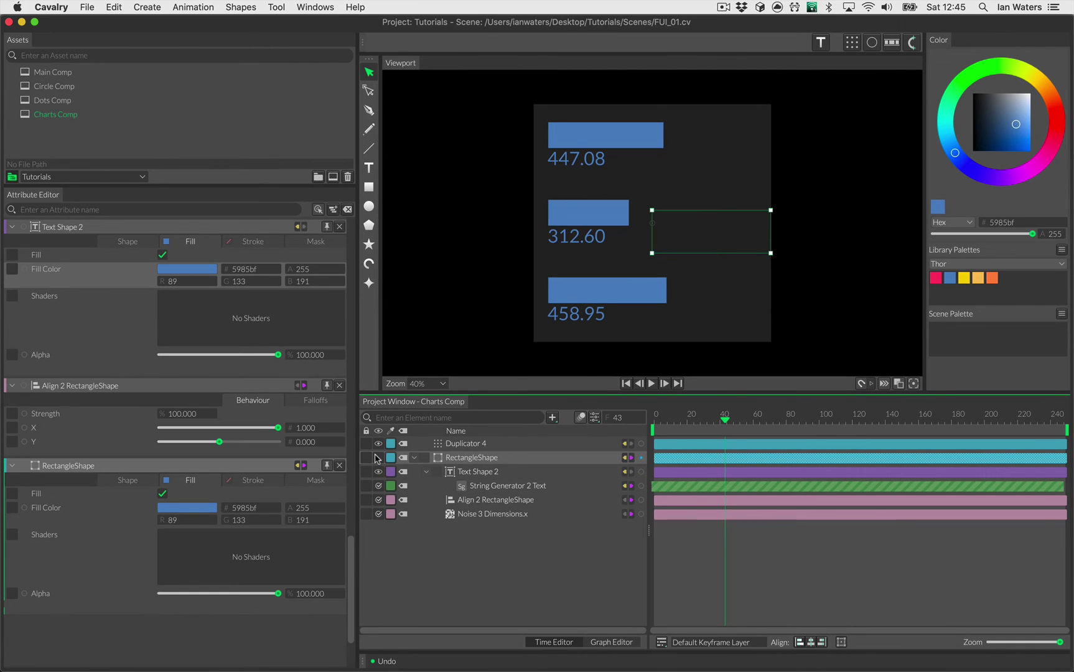
Scrub the timeline to frame 133 to check the animated bars and number labels.
{"action": "left_click", "coordinate": [442, 559]}
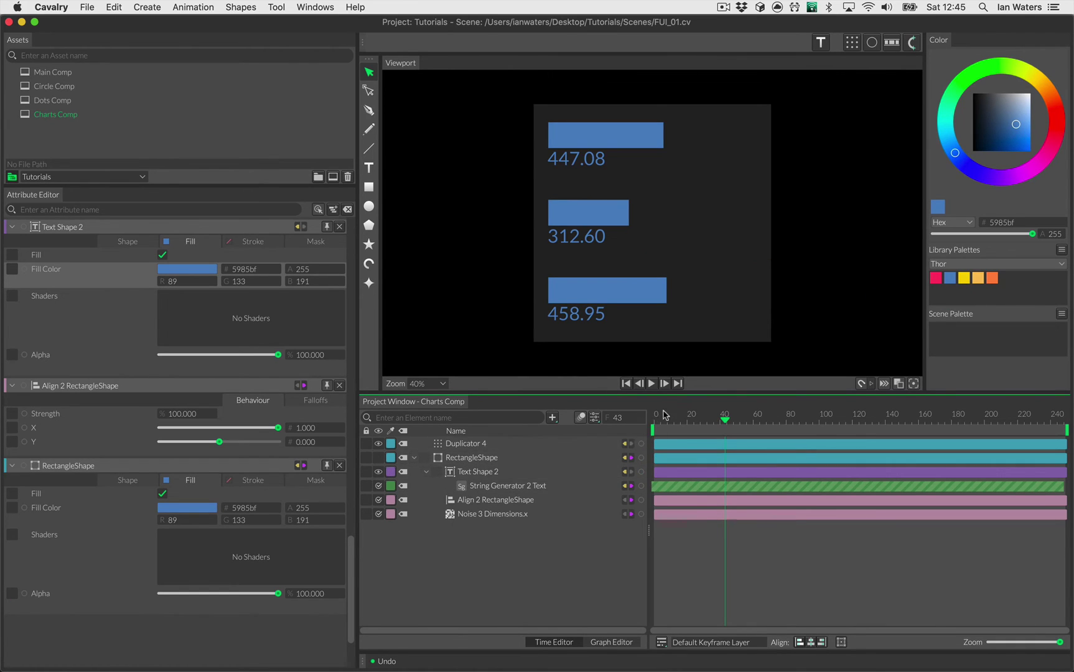
{"action": "left_click_drag", "start_coordinate": [664, 415], "coordinate": [876, 418]}
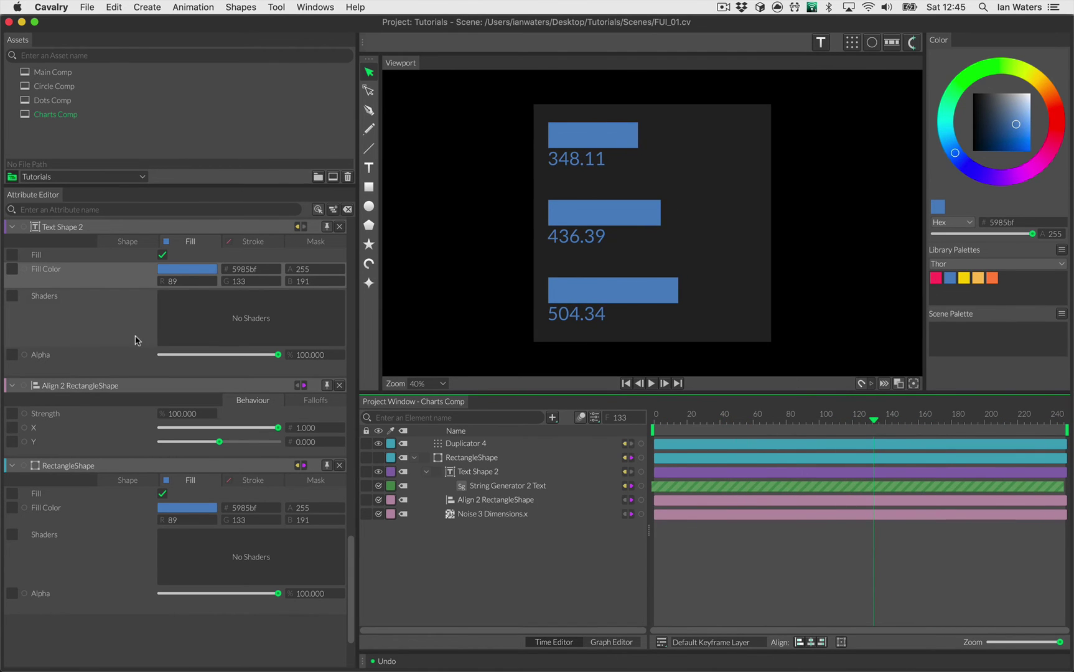
Add the Charts Comp to the Main Comp and connect it to a new index of Duplicator 1's Input Shapes.
{"action": "double_click", "coordinate": [91, 73]}
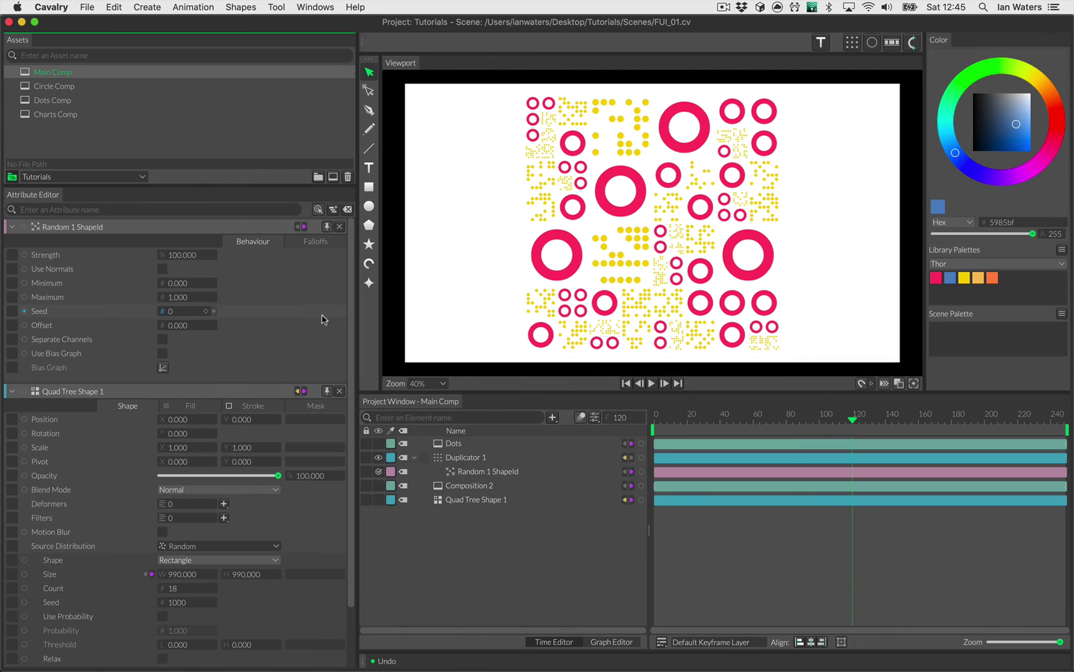
{"action": "left_click_drag", "start_coordinate": [56, 114], "coordinate": [457, 529]}
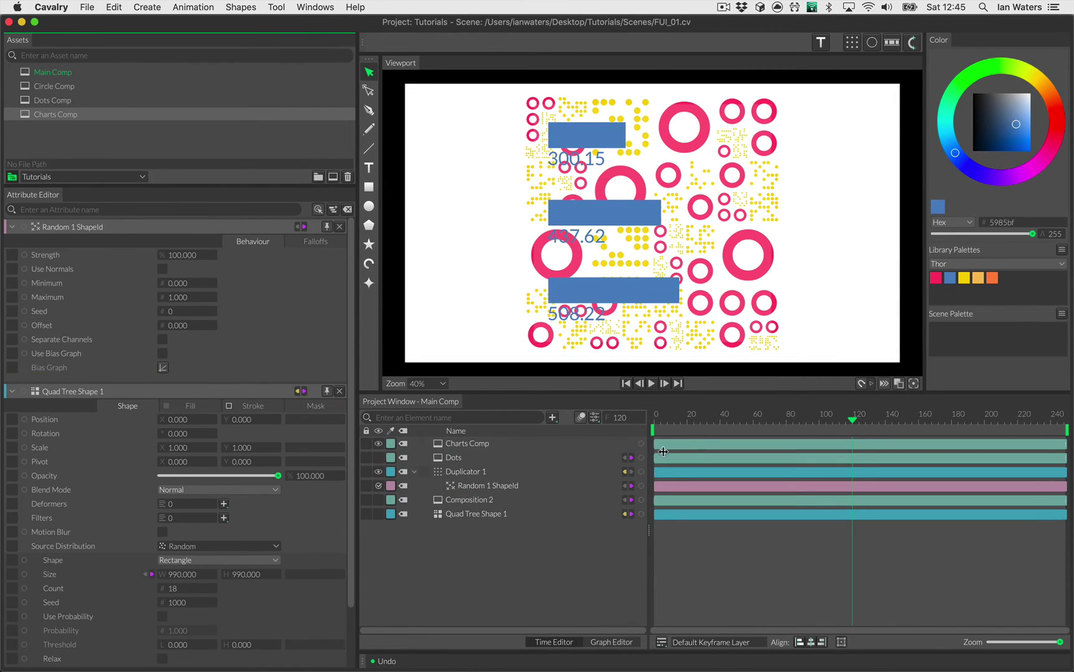
{"action": "left_click", "coordinate": [642, 444]}
{"action": "left_click_drag", "start_coordinate": [642, 444], "coordinate": [468, 473]}
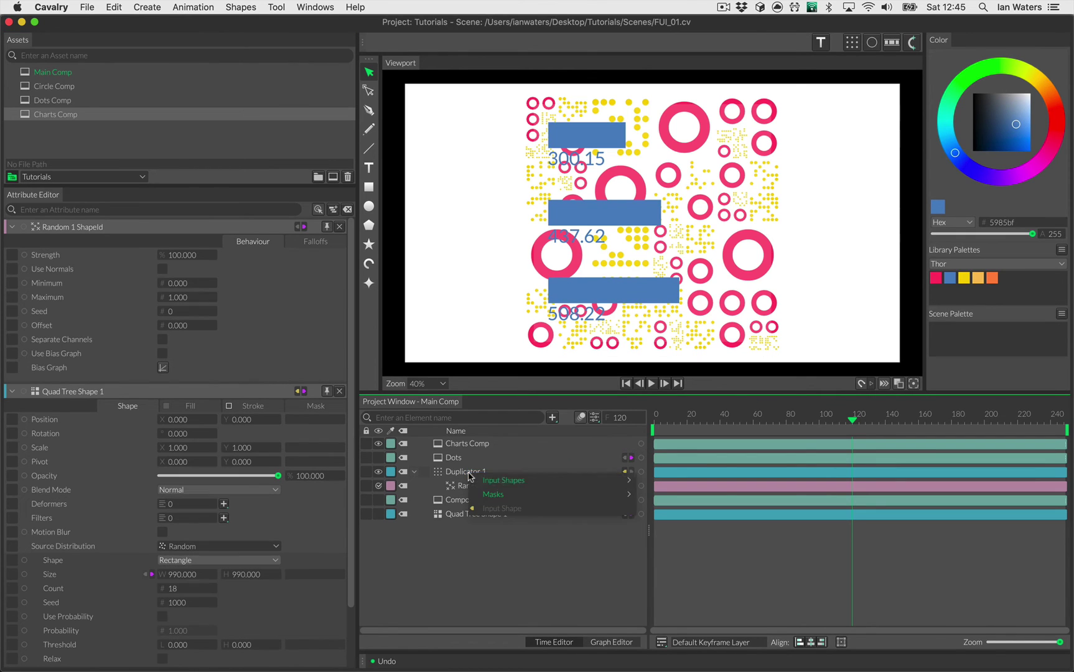
{"action": "mouse_move", "coordinate": [546, 482]}
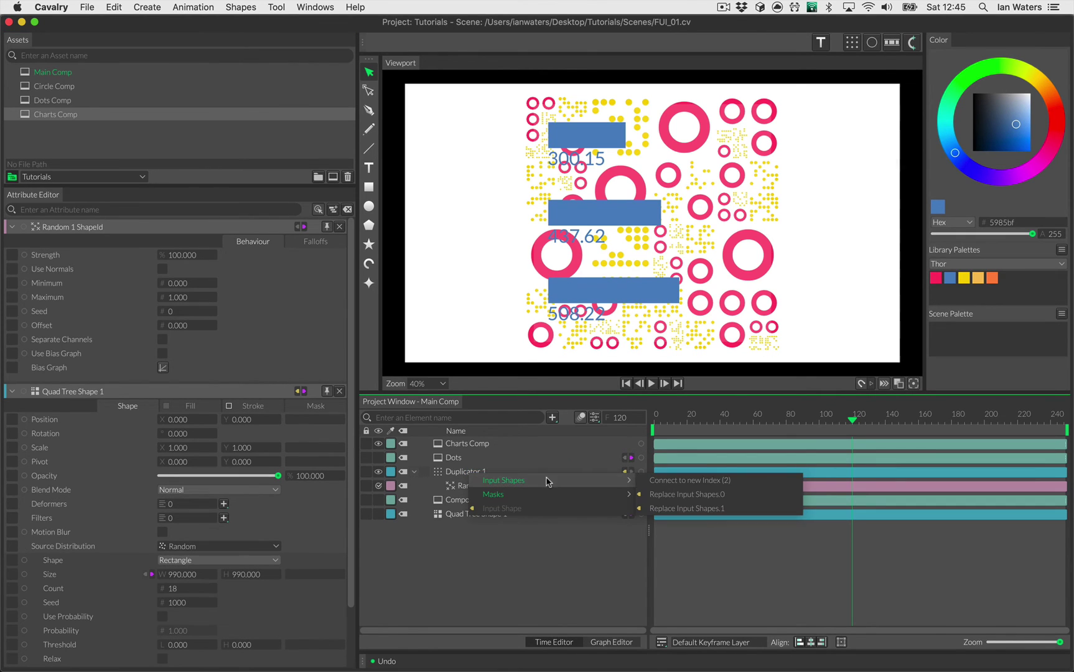
{"action": "left_click", "coordinate": [665, 482]}
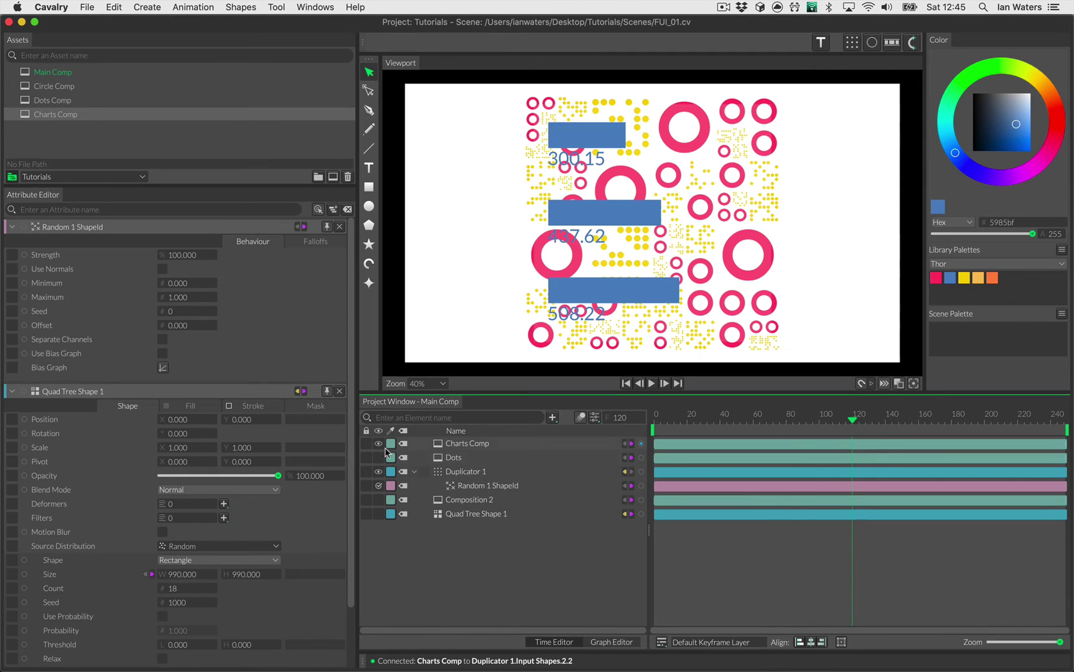
Hide the Charts Comp layer in the Main Comp so only its duplicated copies are drawn.
{"action": "left_click", "coordinate": [470, 444]}
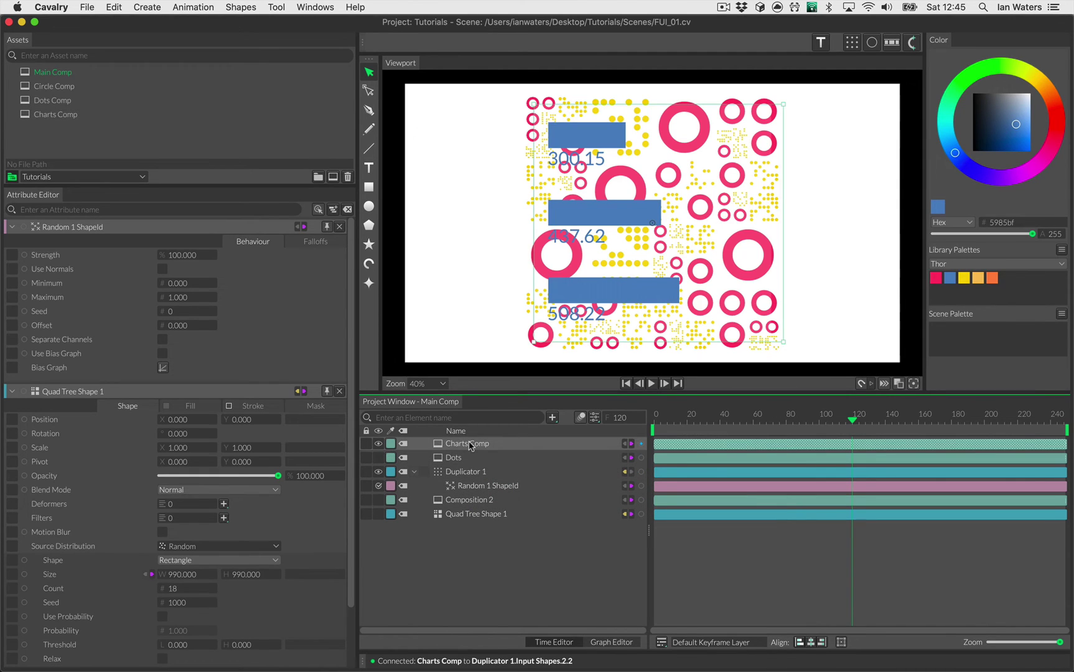
{"action": "left_click", "coordinate": [377, 444]}
{"action": "left_click", "coordinate": [455, 567]}
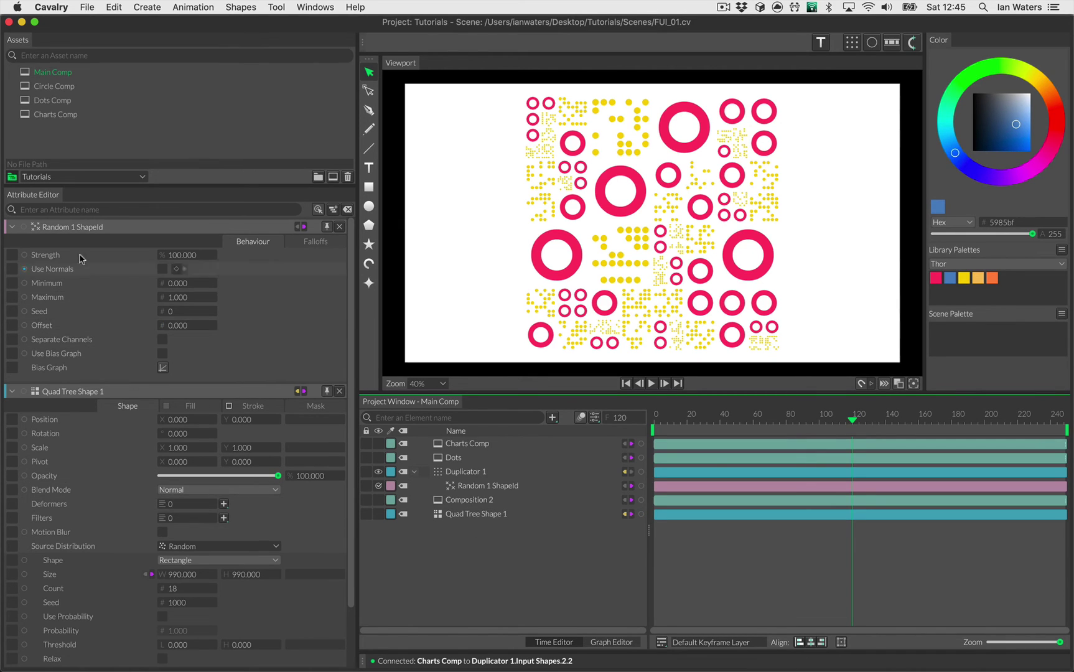
Set the Maximum of the Random behaviour driving Duplicator 1's Shape Id to 2 so charts are included.
{"action": "left_click", "coordinate": [73, 297]}
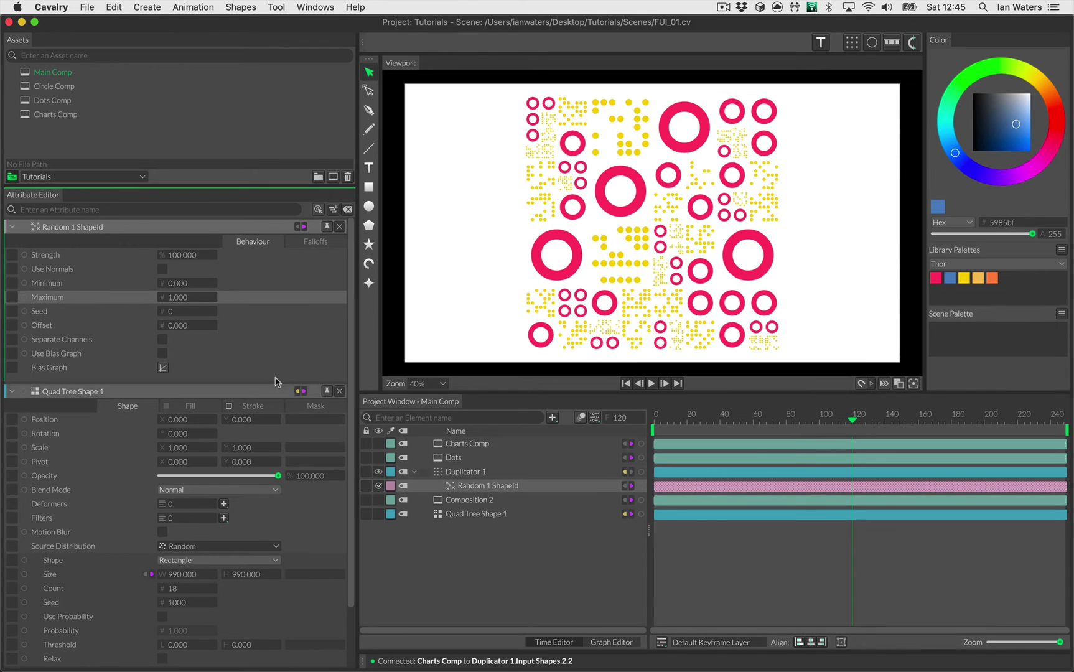
{"action": "left_click", "coordinate": [176, 296]}
{"action": "type", "text": "2"}
{"action": "key", "text": "Return"}
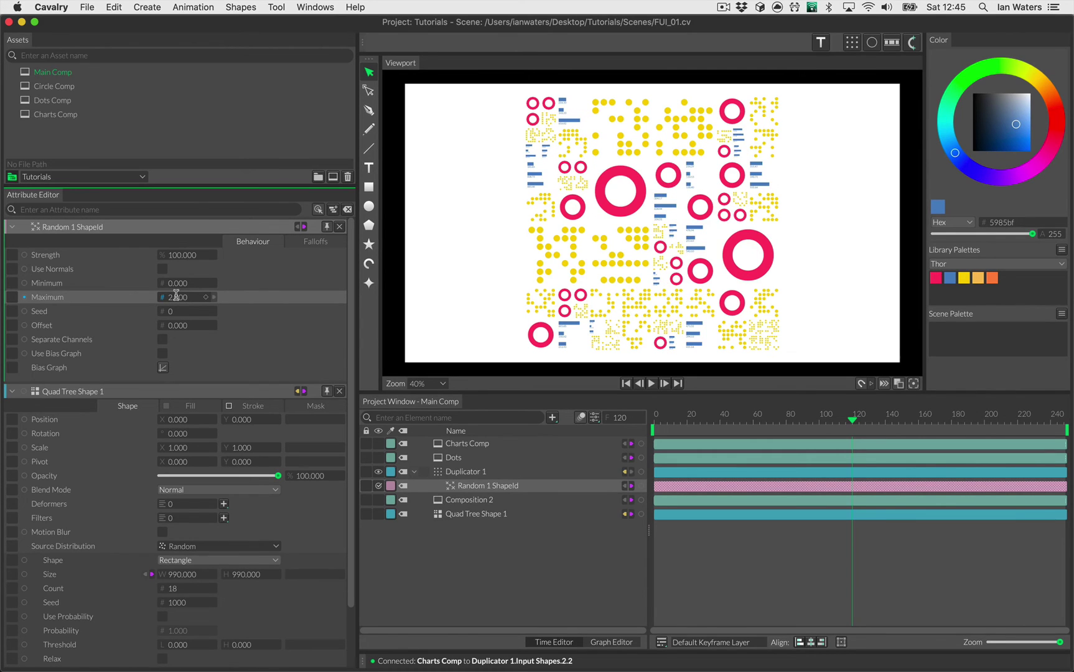
{"action": "left_click", "coordinate": [498, 556]}
Scrub the Main Comp timeline to frame 89 and inspect how Duplicator 1 fills the quad tree cells.
{"action": "mouse_move", "coordinate": [747, 428]}
{"action": "left_mouse_down"}
{"action": "mouse_move", "coordinate": [706, 415]}
{"action": "mouse_move", "coordinate": [921, 415]}
{"action": "mouse_move", "coordinate": [753, 418]}
{"action": "left_mouse_up"}
{"action": "left_click_drag", "start_coordinate": [883, 429], "coordinate": [756, 423]}
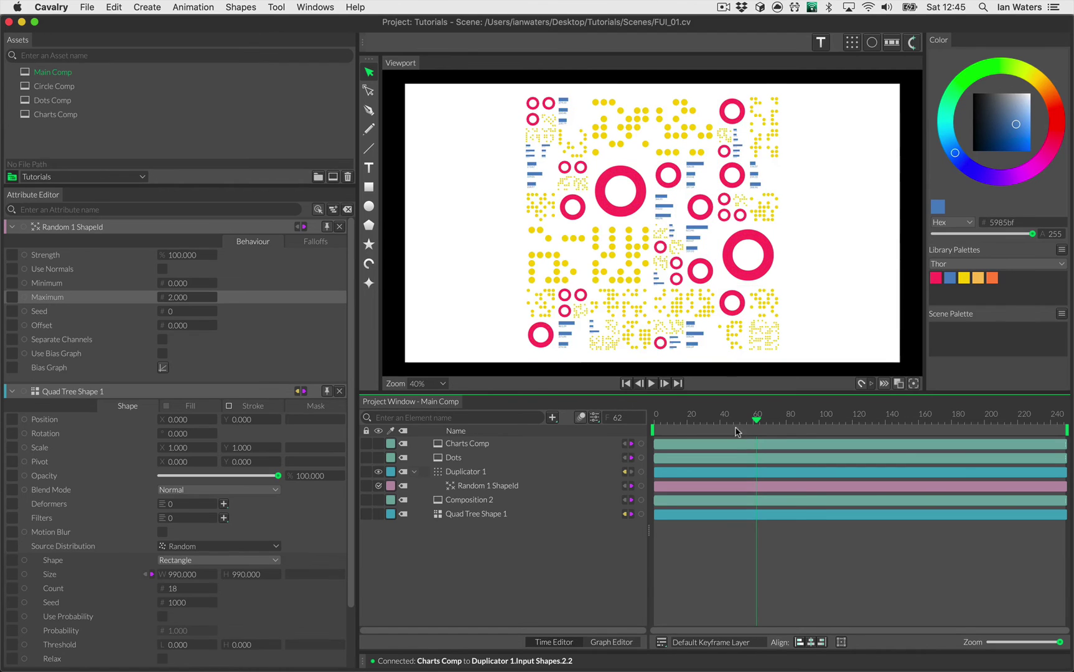
{"action": "left_click_drag", "start_coordinate": [737, 429], "coordinate": [762, 417]}
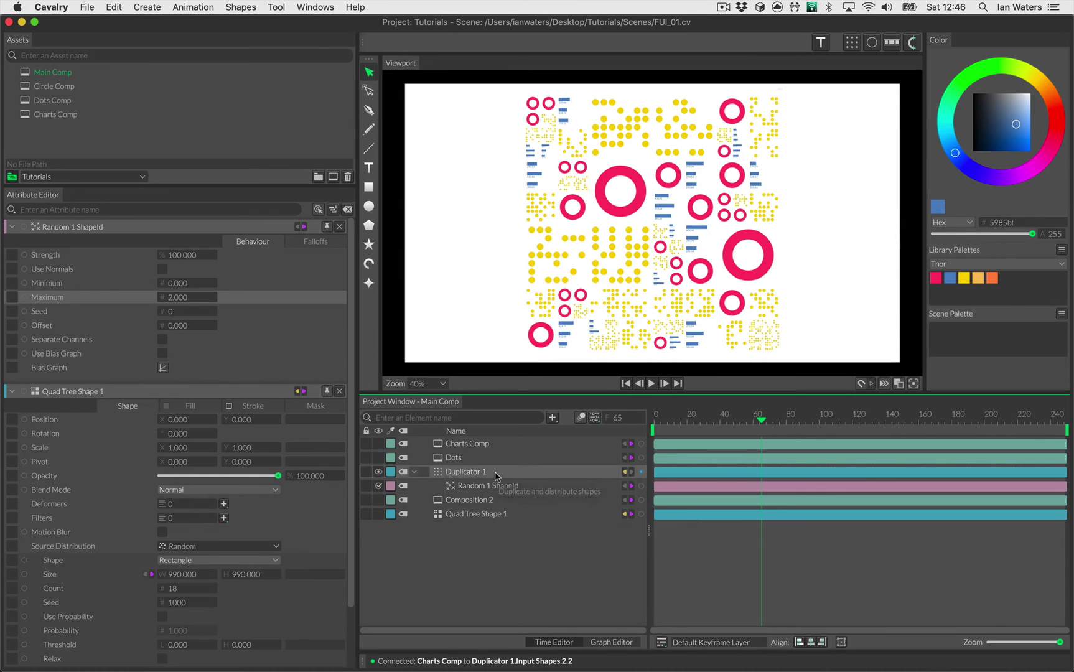
{"action": "left_click", "coordinate": [468, 471]}
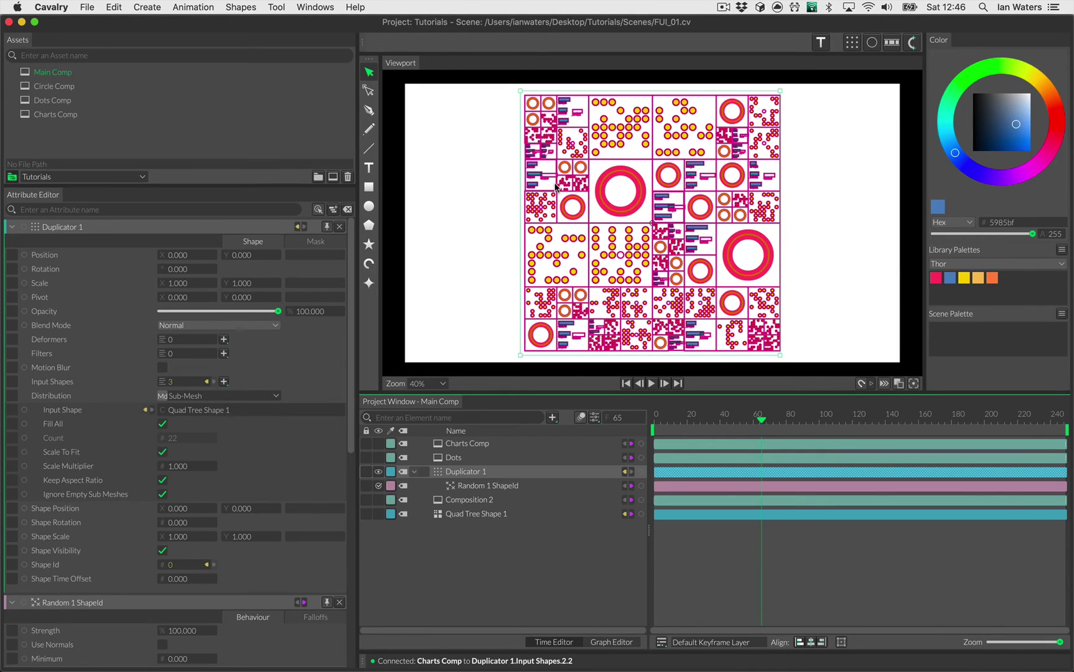
{"action": "left_click_drag", "start_coordinate": [771, 420], "coordinate": [801, 419]}
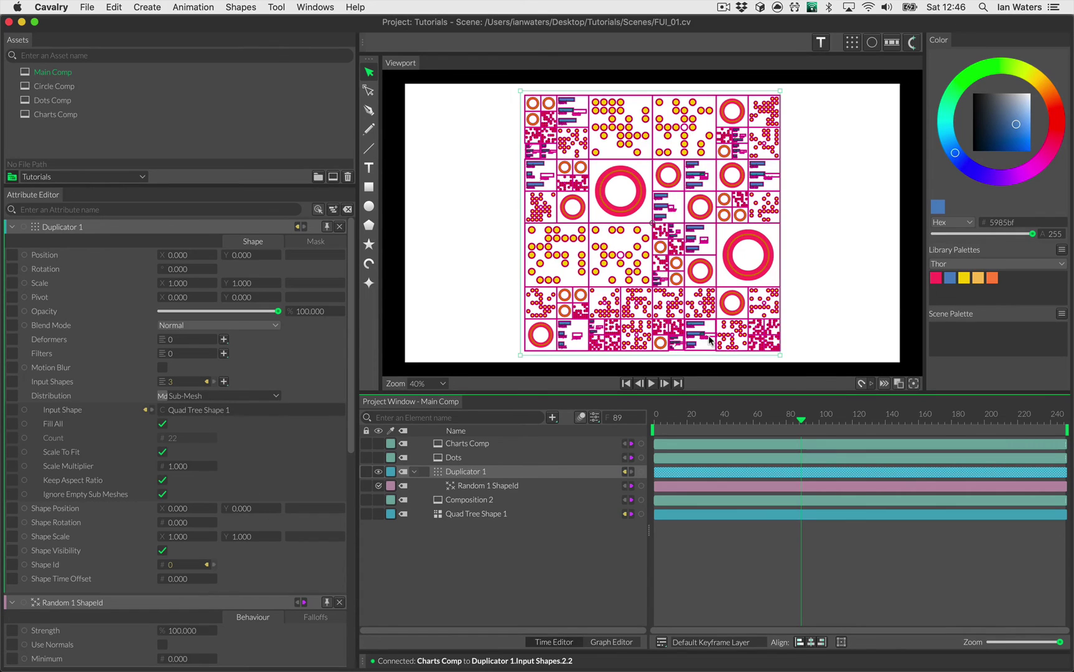
{"action": "left_click", "coordinate": [553, 550]}
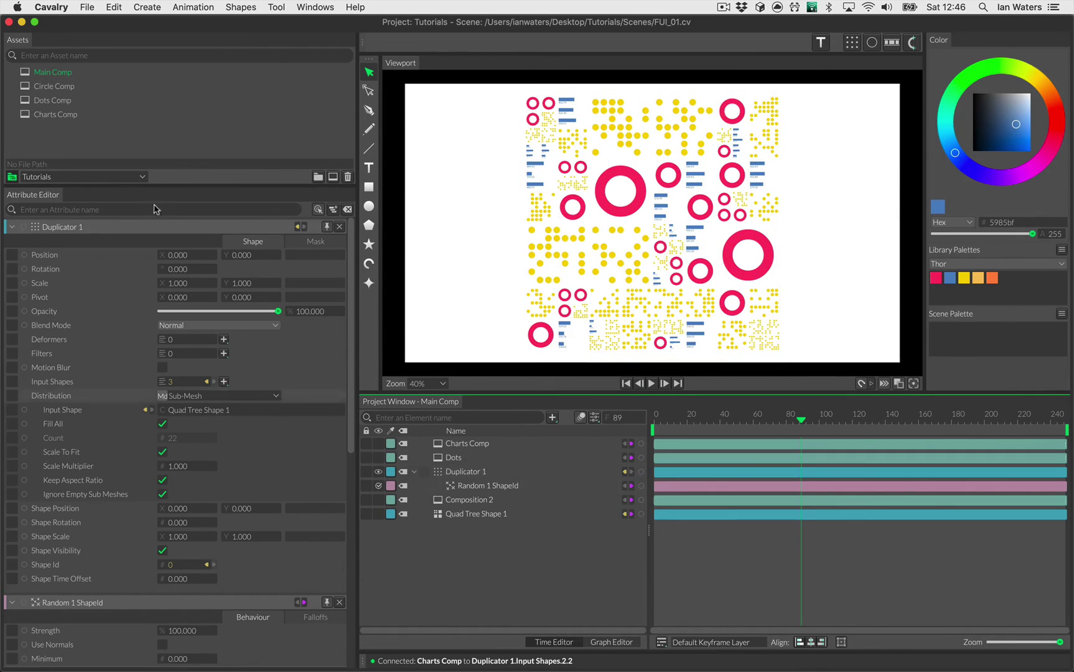
Open the Charts Comp, show the source RectangleShape and check its number label against the duplicated bars up to frame 118.
{"action": "double_click", "coordinate": [82, 115]}
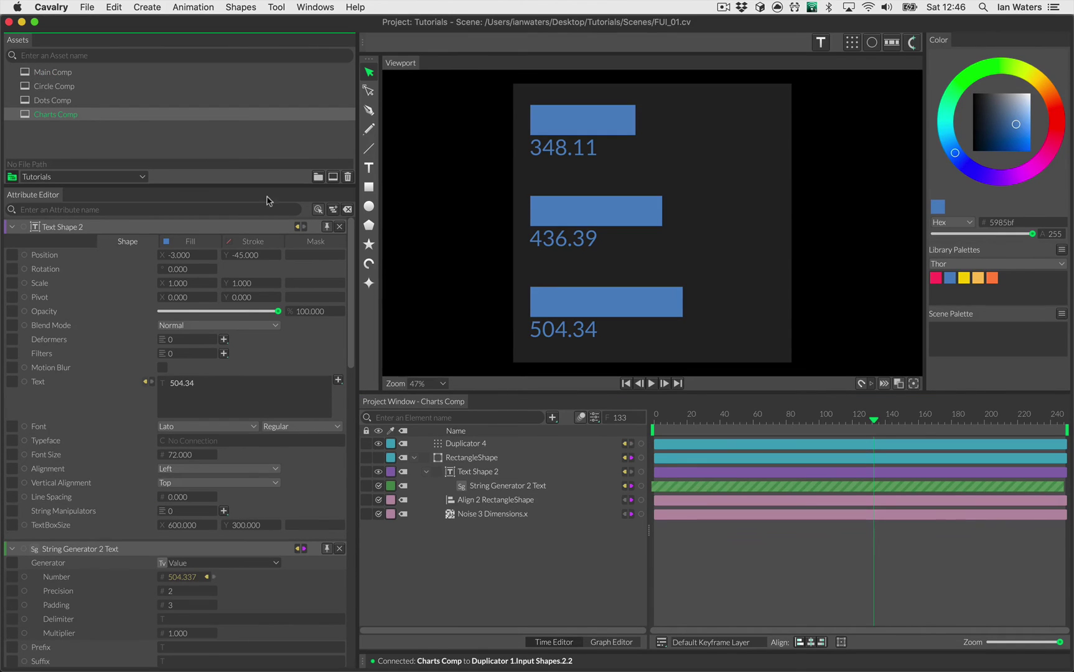
{"action": "left_click", "coordinate": [379, 457]}
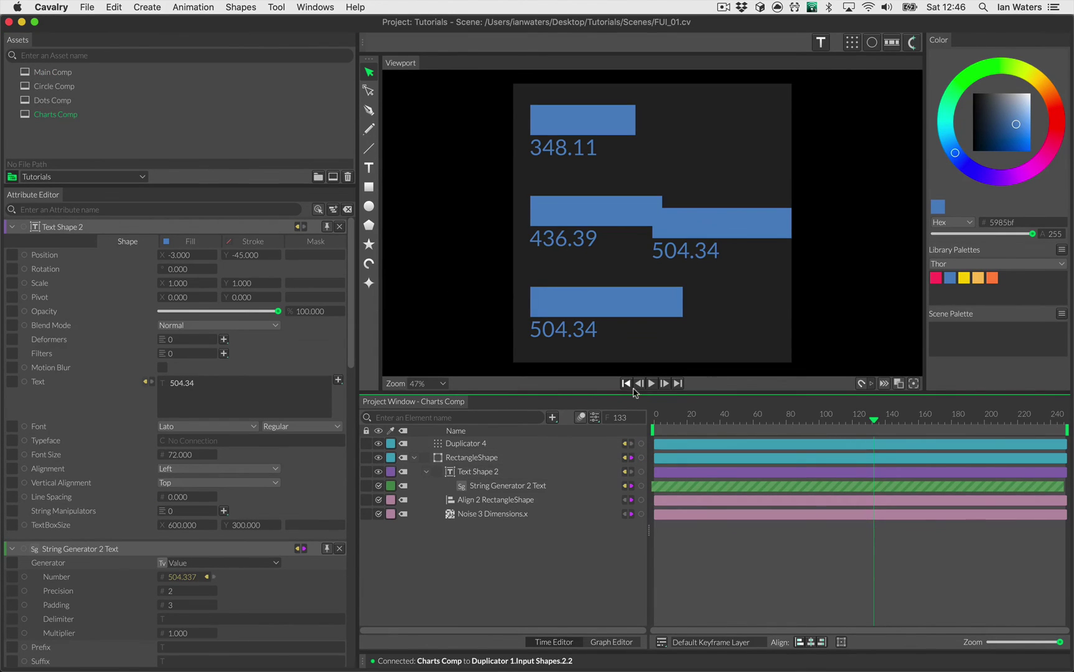
{"action": "left_click", "coordinate": [652, 384]}
{"action": "left_click", "coordinate": [847, 415]}
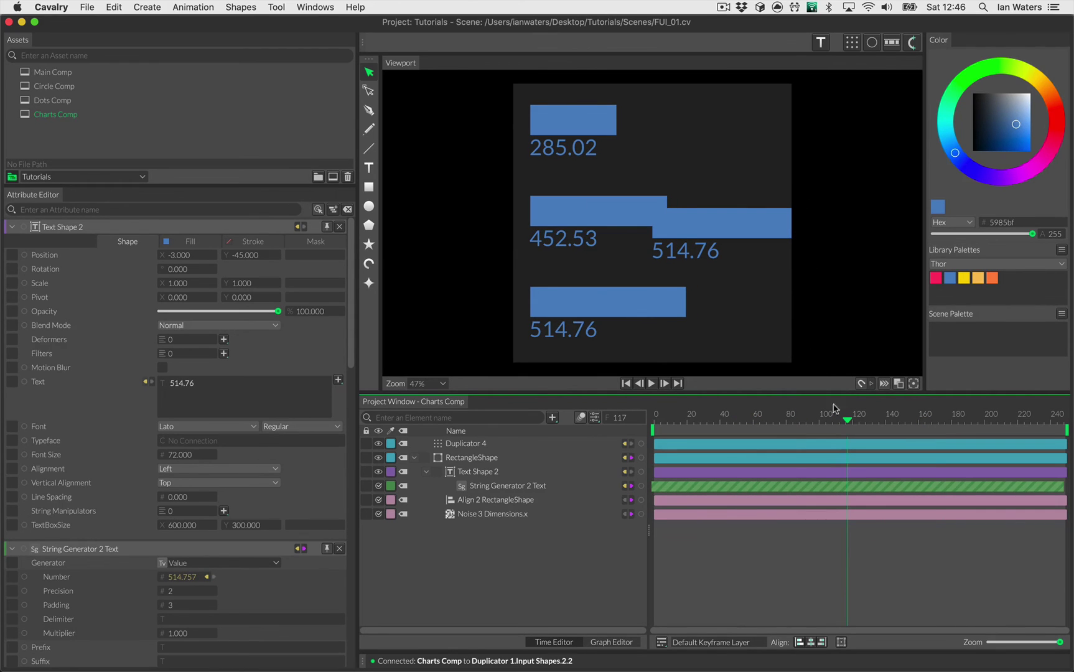
{"action": "mouse_move", "coordinate": [847, 423]}
{"action": "left_mouse_down"}
{"action": "mouse_move", "coordinate": [827, 428]}
{"action": "mouse_move", "coordinate": [913, 424]}
{"action": "mouse_move", "coordinate": [828, 426]}
{"action": "mouse_move", "coordinate": [903, 425]}
{"action": "mouse_move", "coordinate": [849, 423]}
{"action": "left_mouse_up"}
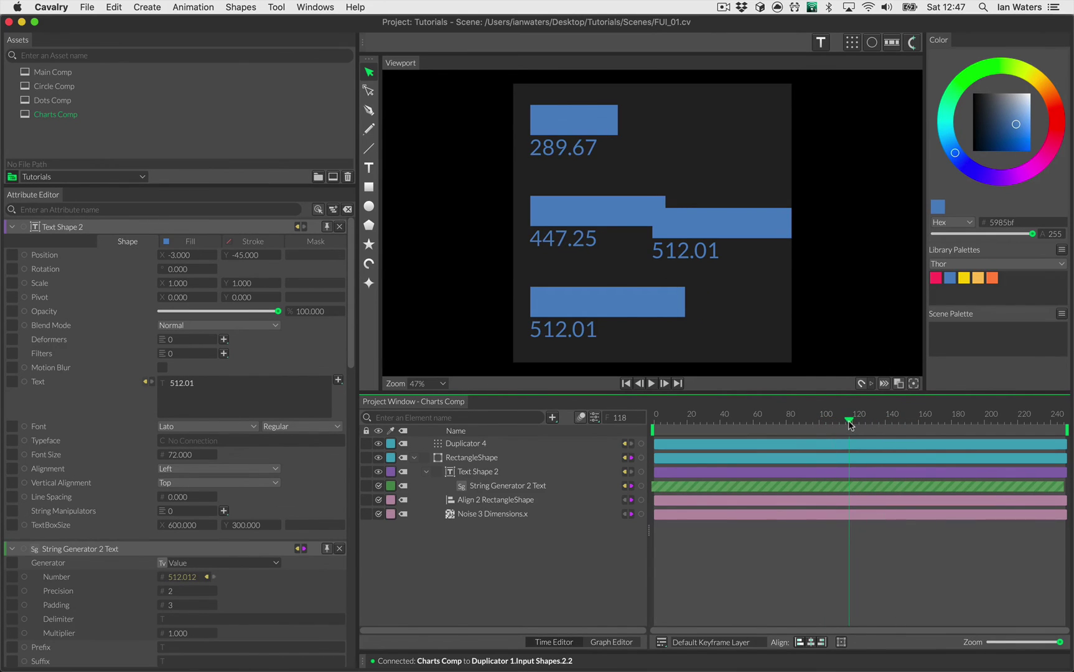
Set the source RectangleShape's X position to -404 to align it with the duplicated bars, and hide it again.
{"action": "left_click", "coordinate": [526, 458]}
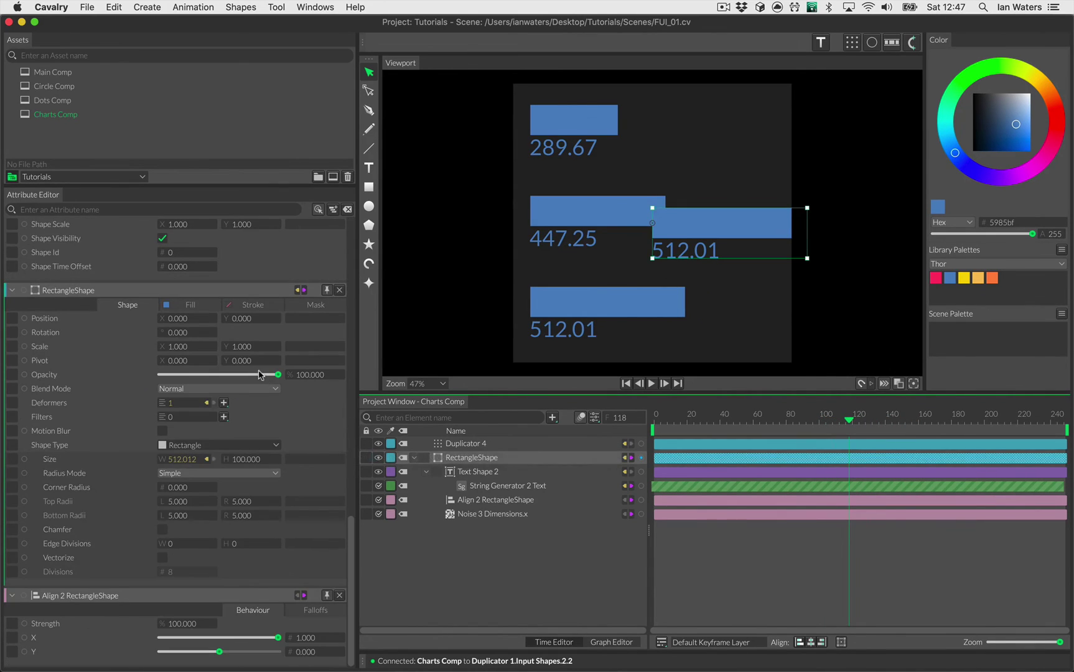
{"action": "left_click_drag", "start_coordinate": [185, 318], "coordinate": [11, 316]}
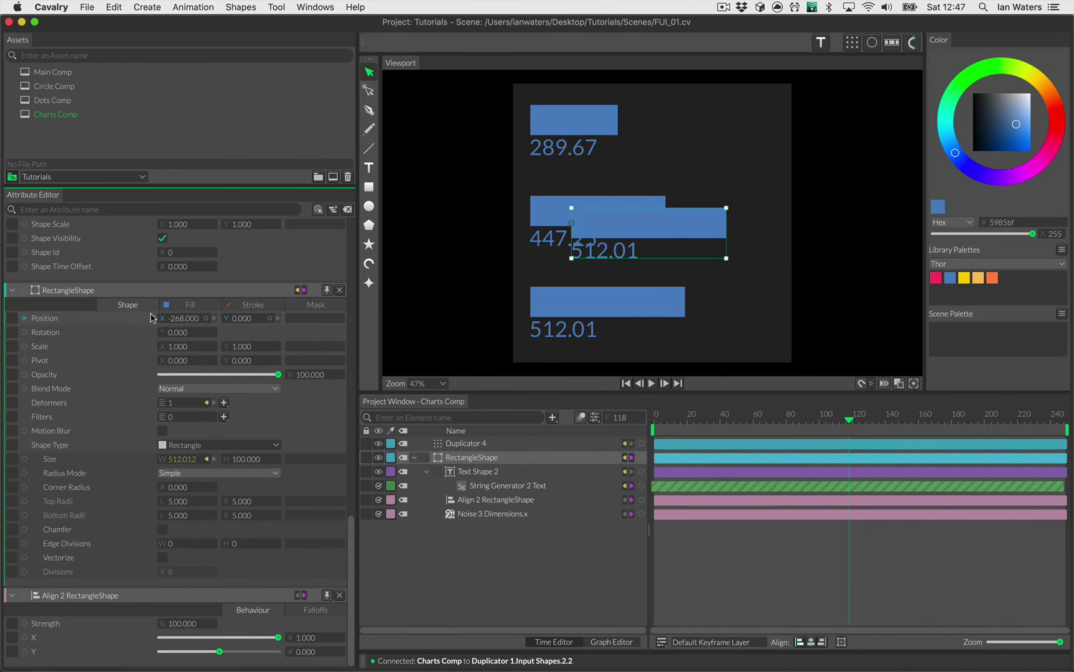
{"action": "left_click_drag", "start_coordinate": [185, 323], "coordinate": [89, 318]}
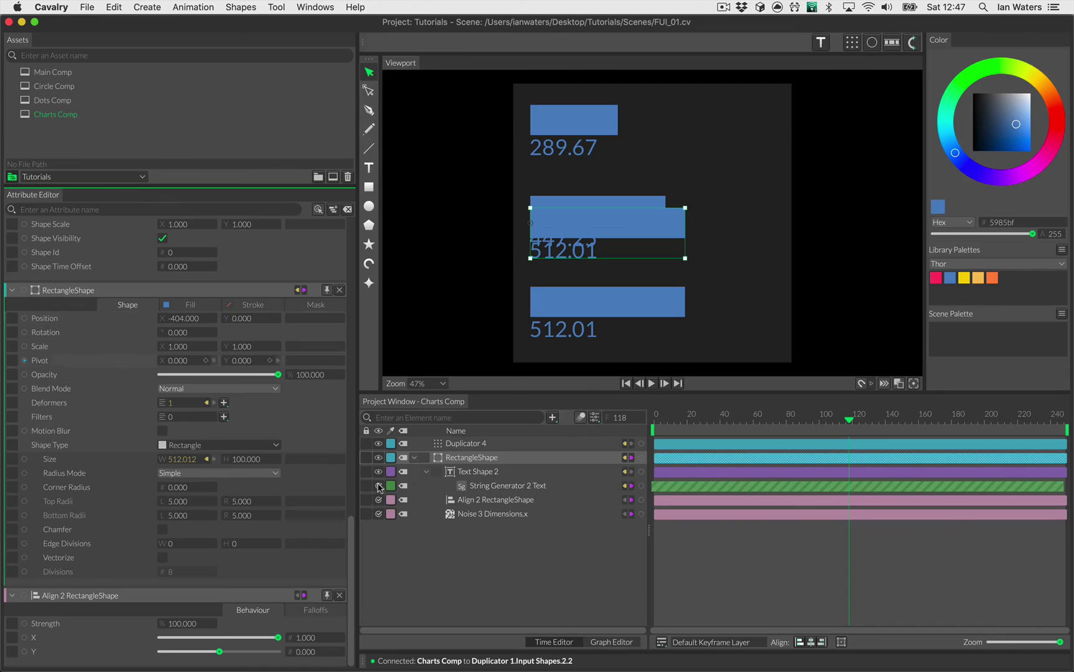
{"action": "left_click", "coordinate": [378, 457]}
{"action": "left_click", "coordinate": [429, 562]}
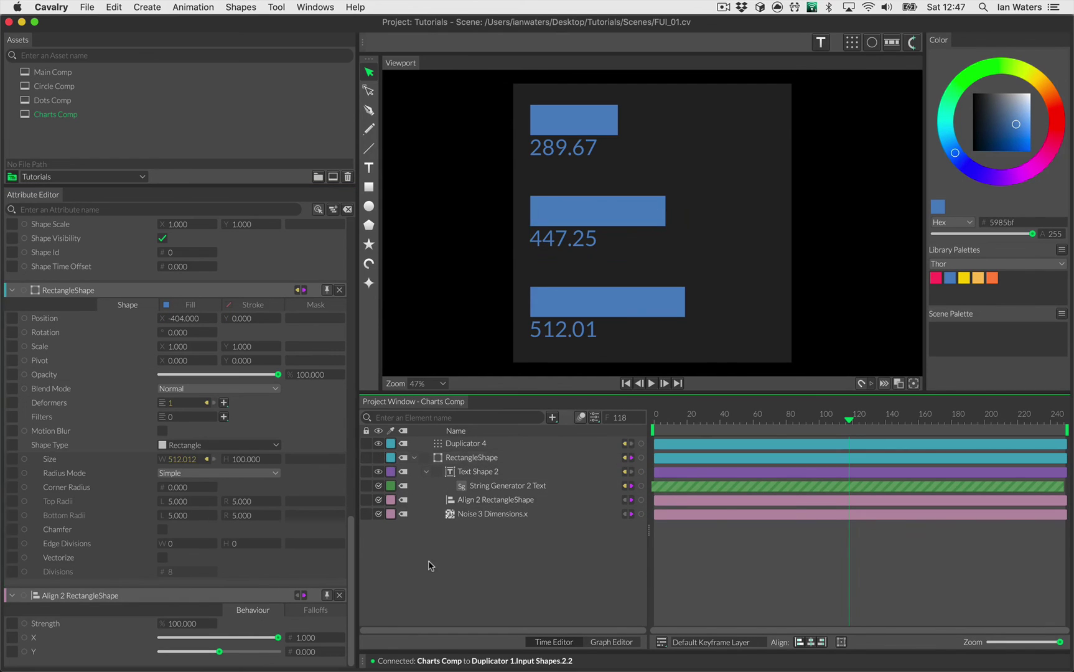
Return to the Main Comp and play back the animated quad tree graphic.
{"action": "double_click", "coordinate": [80, 72]}
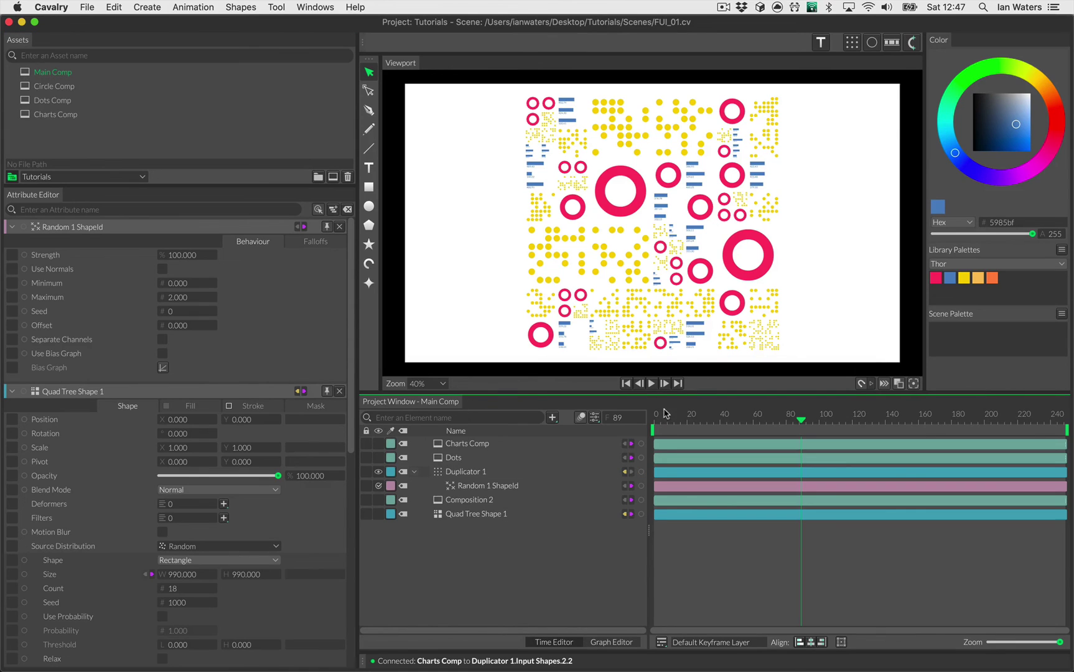
{"action": "left_click", "coordinate": [646, 375]}
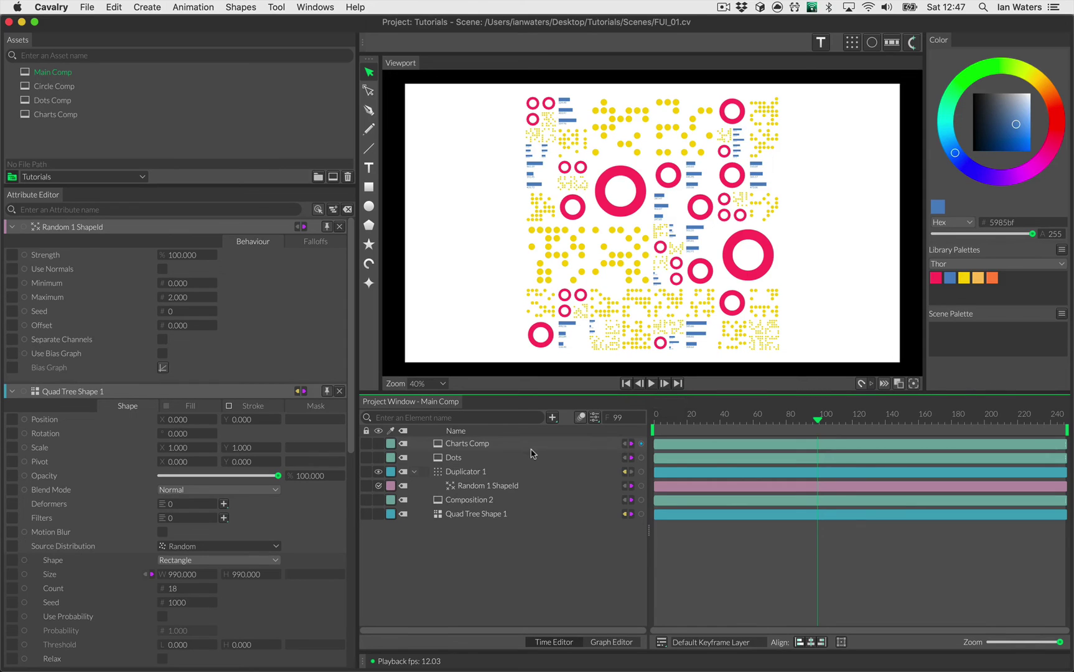
Try Seed 1020 on Quad Tree Shape 1 with a playback preview, and settle on Seed 1038.
{"action": "left_click", "coordinate": [488, 514]}
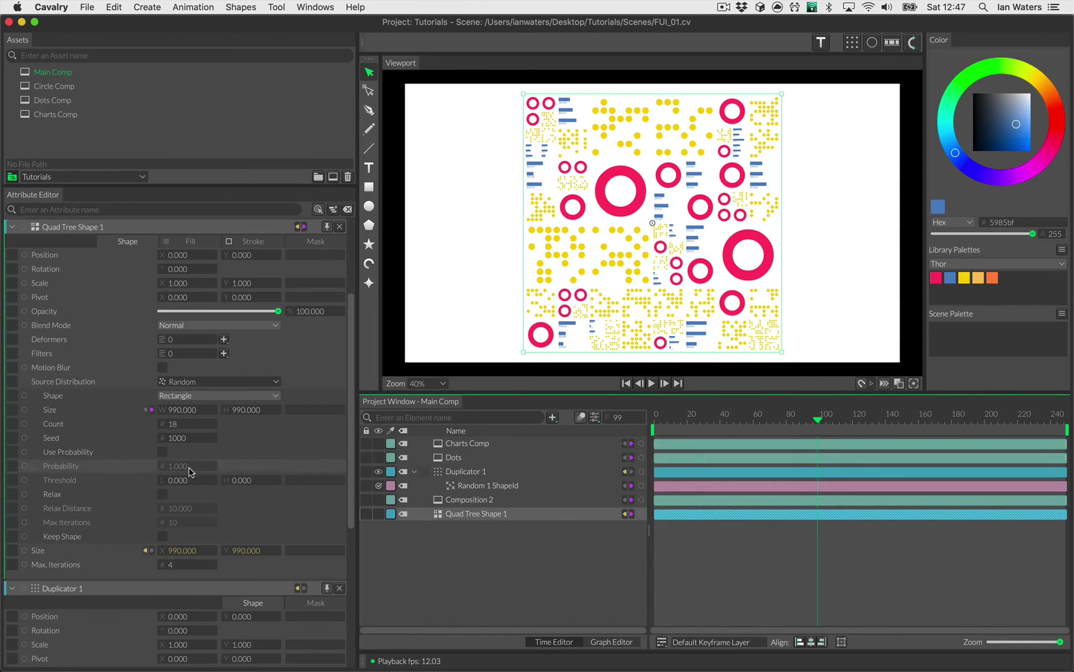
{"action": "left_click_drag", "start_coordinate": [187, 456], "coordinate": [201, 457]}
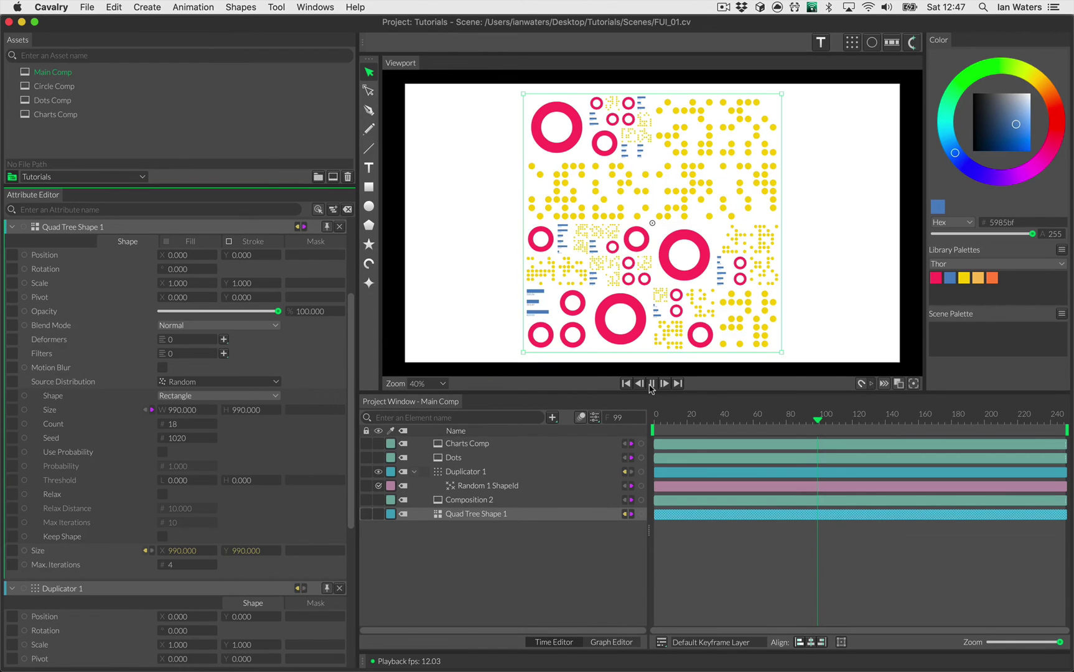
{"action": "left_click", "coordinate": [651, 384]}
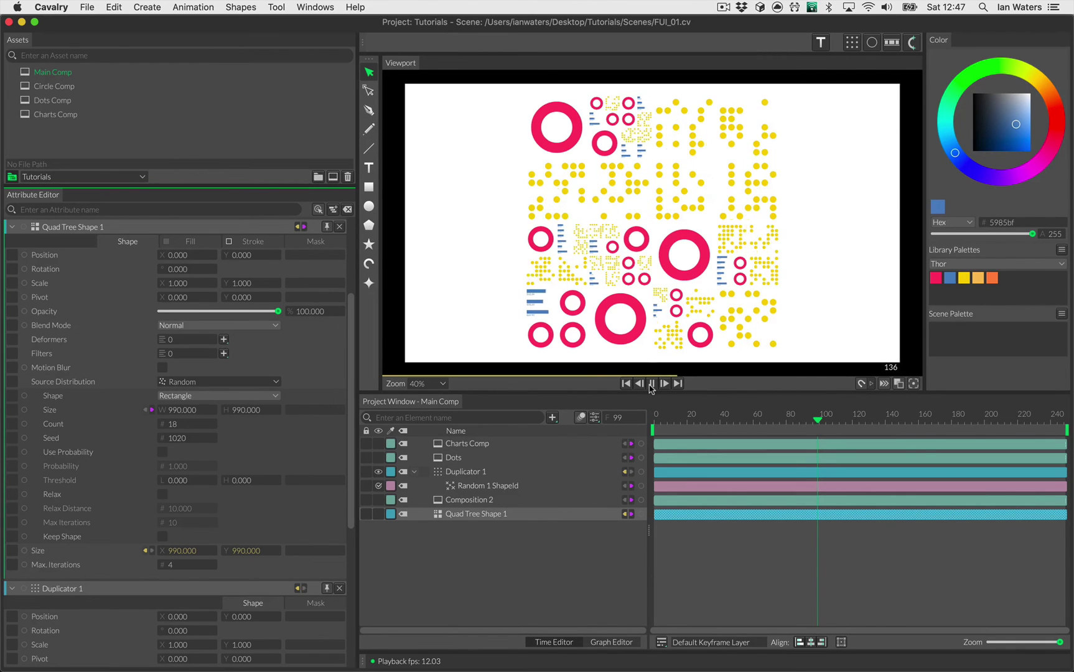
{"action": "left_click", "coordinate": [650, 384]}
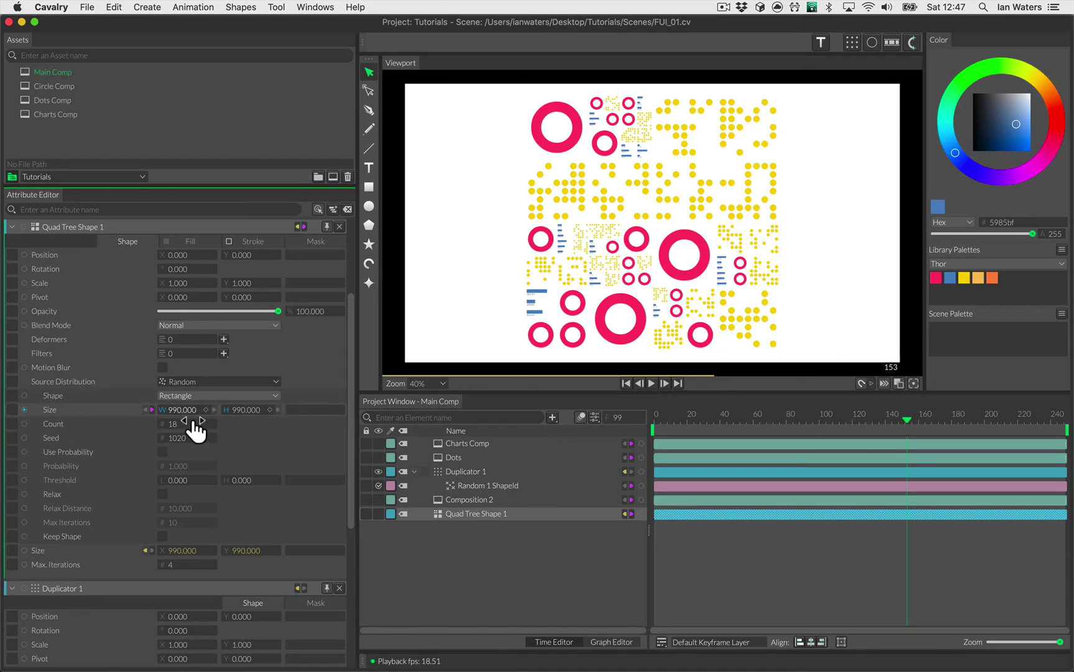
{"action": "left_click_drag", "start_coordinate": [192, 455], "coordinate": [204, 451]}
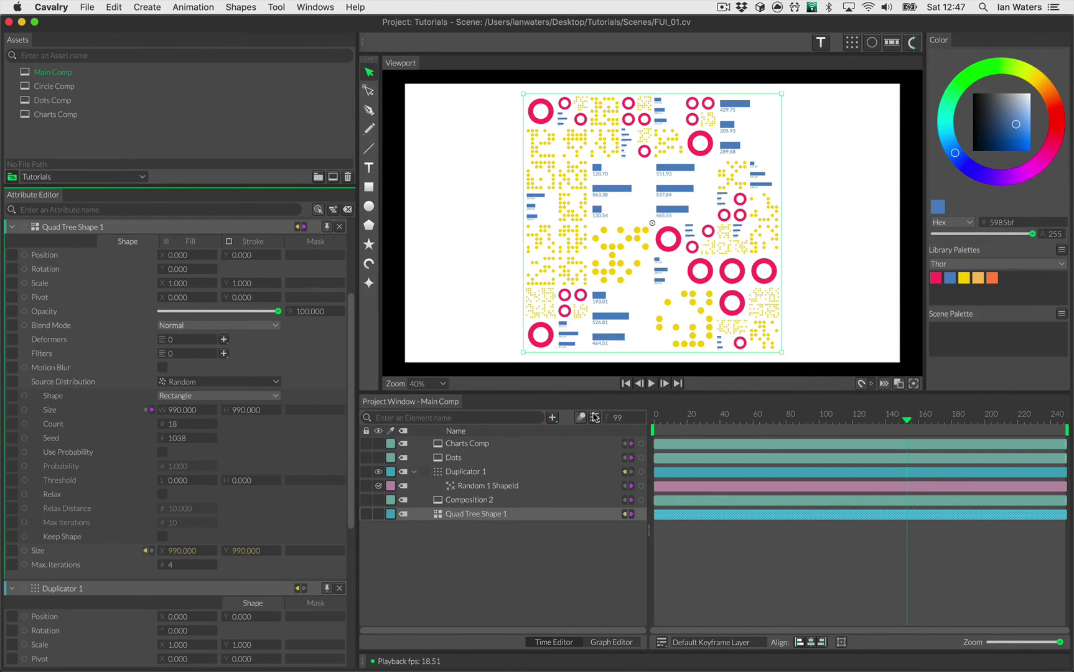
Set the Main Comp's background colour to black, 000000.
{"action": "left_click", "coordinate": [595, 417]}
{"action": "left_click_drag", "start_coordinate": [748, 451], "coordinate": [343, 441]}
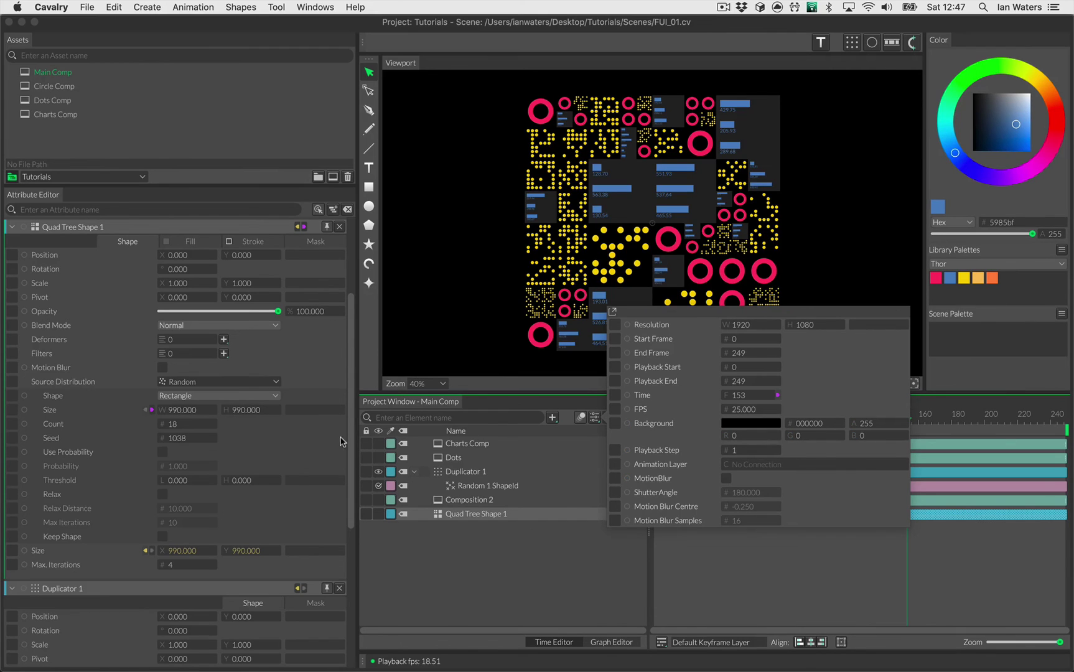
{"action": "left_click", "coordinate": [506, 554]}
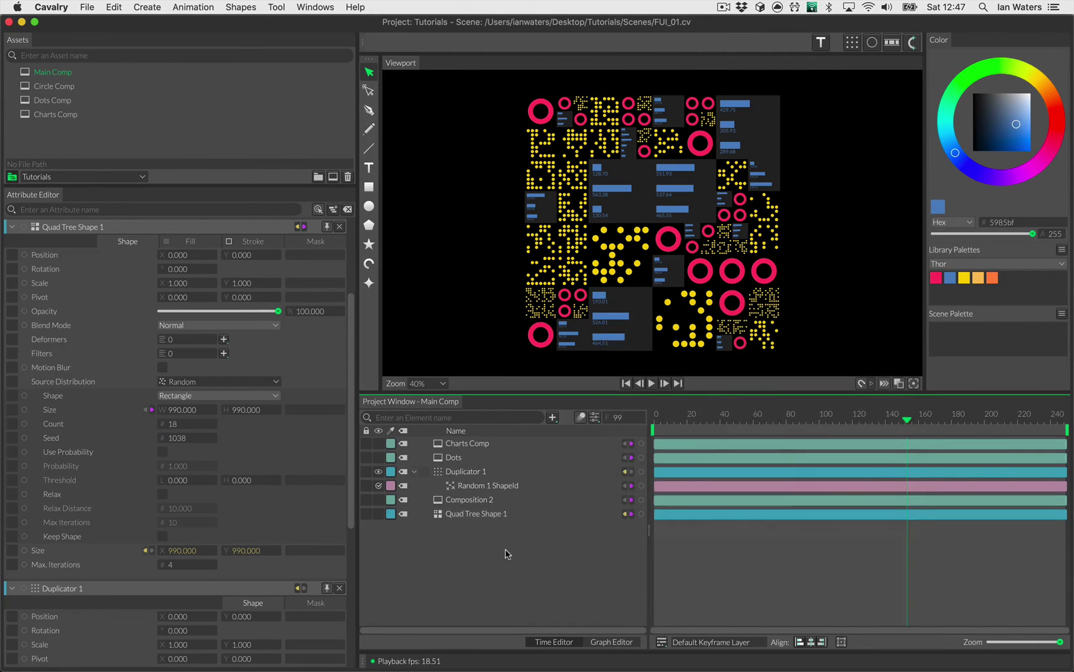
Make the Charts Comp's background transparent, using colour ffffff with alpha 0.
{"action": "double_click", "coordinate": [57, 115]}
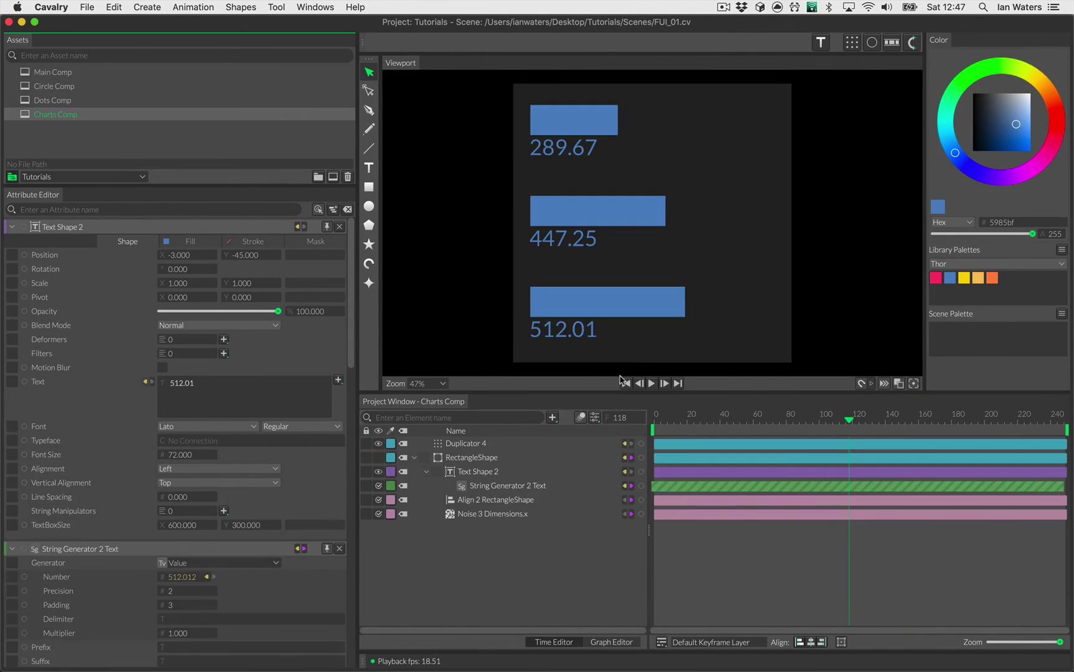
{"action": "left_click", "coordinate": [598, 417]}
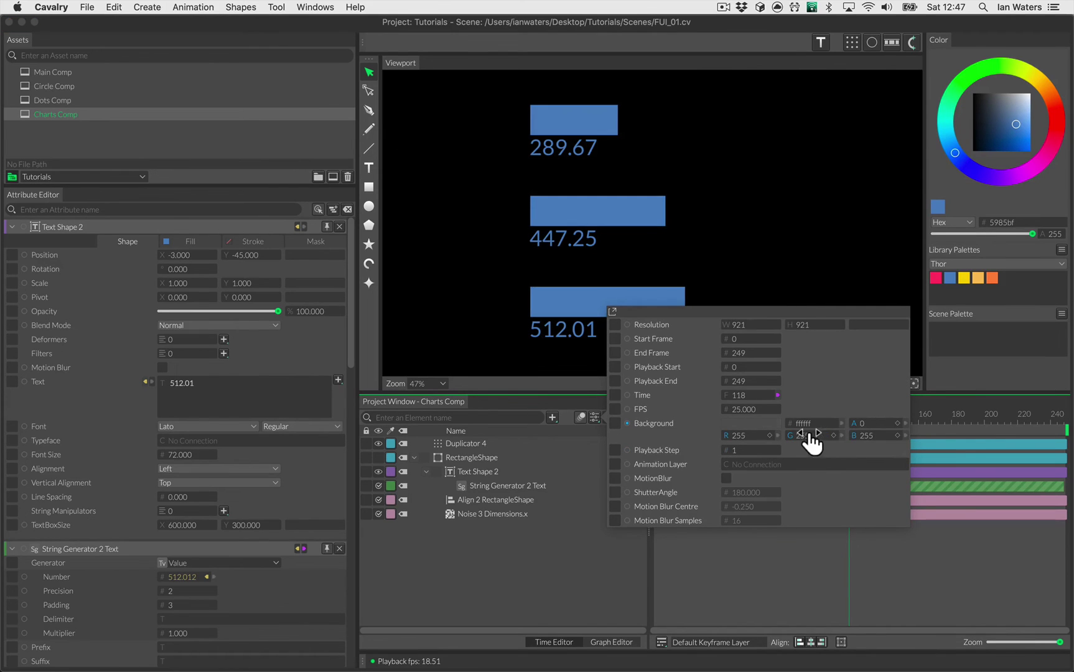
{"action": "left_click", "coordinate": [537, 547]}
Return to the Main Comp and scrub through to frame 67 to review the graphic on its black background.
{"action": "double_click", "coordinate": [57, 72]}
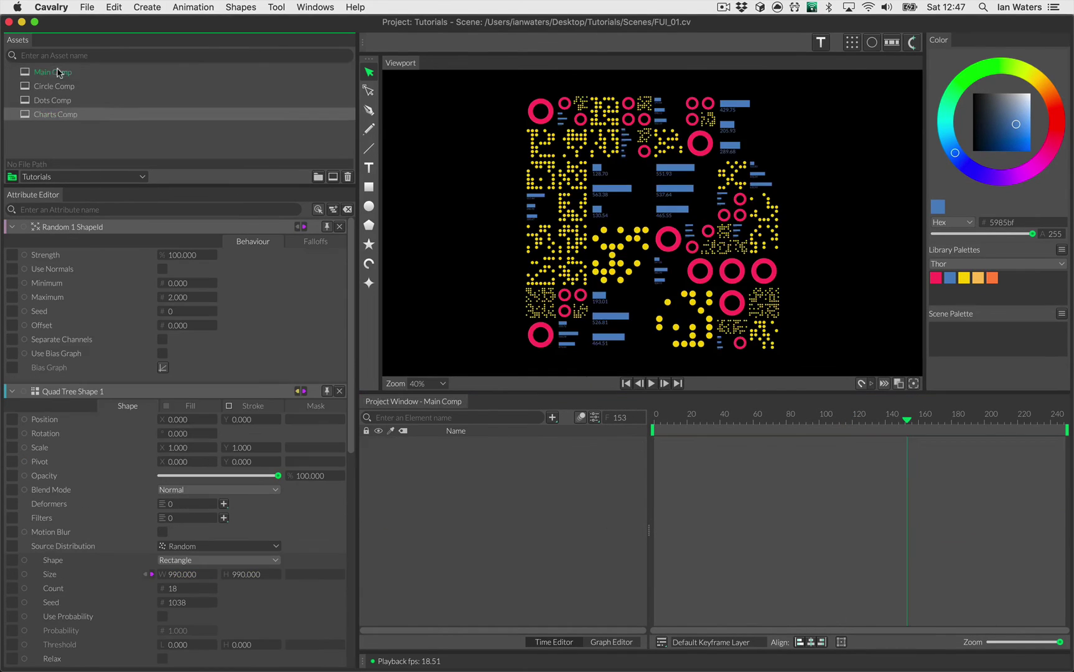
{"action": "left_click", "coordinate": [678, 425]}
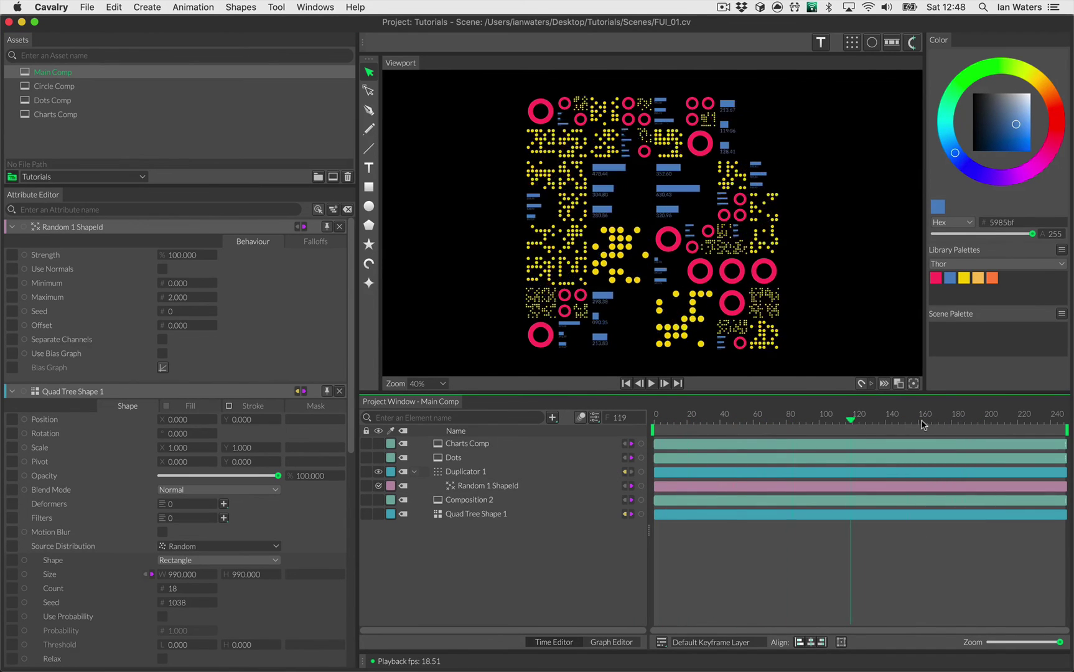
{"action": "left_click", "coordinate": [733, 419]}
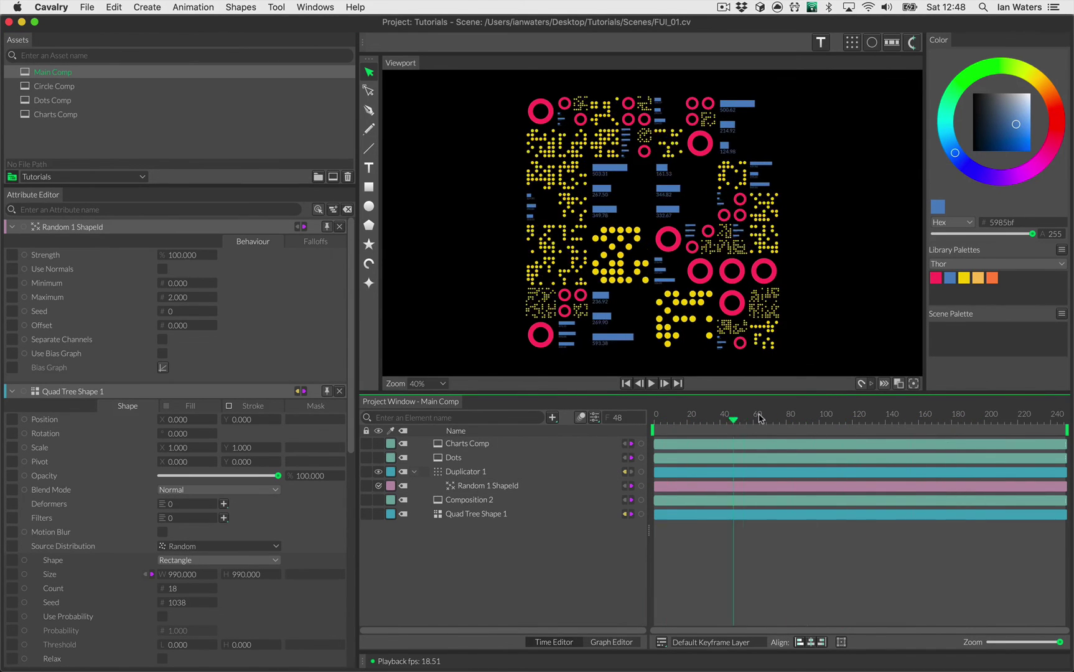
{"action": "left_click", "coordinate": [695, 418]}
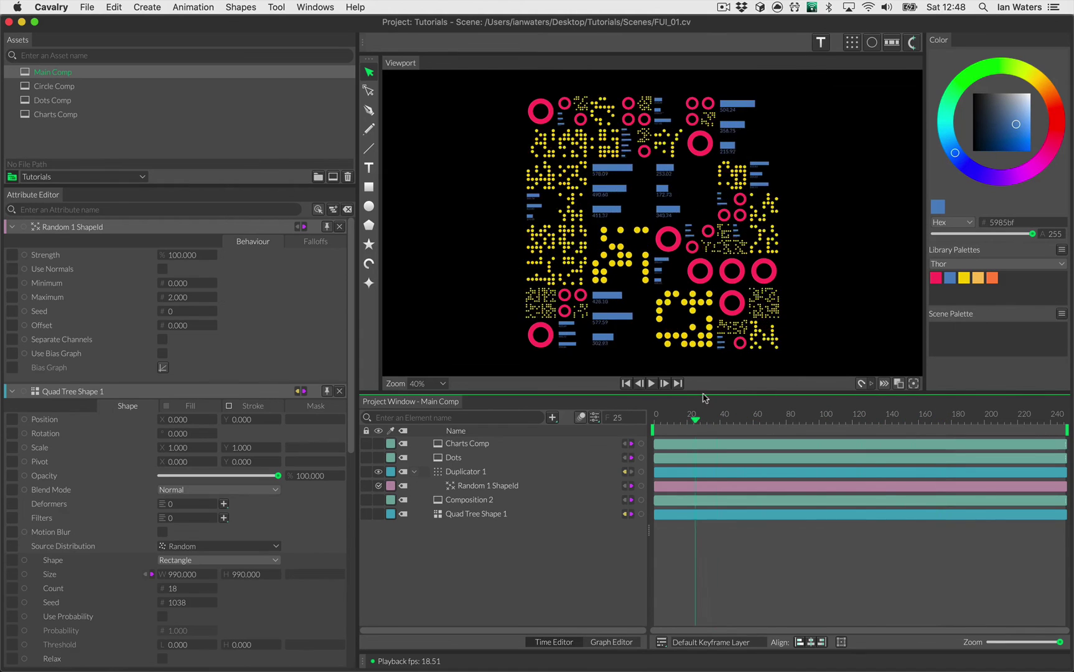
{"action": "left_click", "coordinate": [764, 417]}
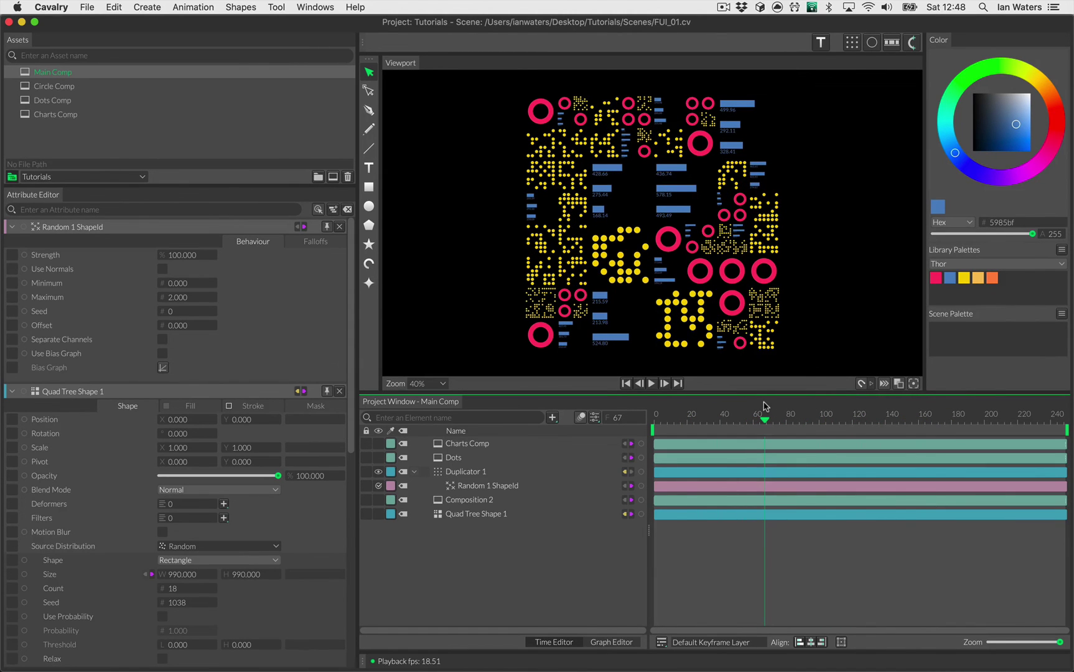